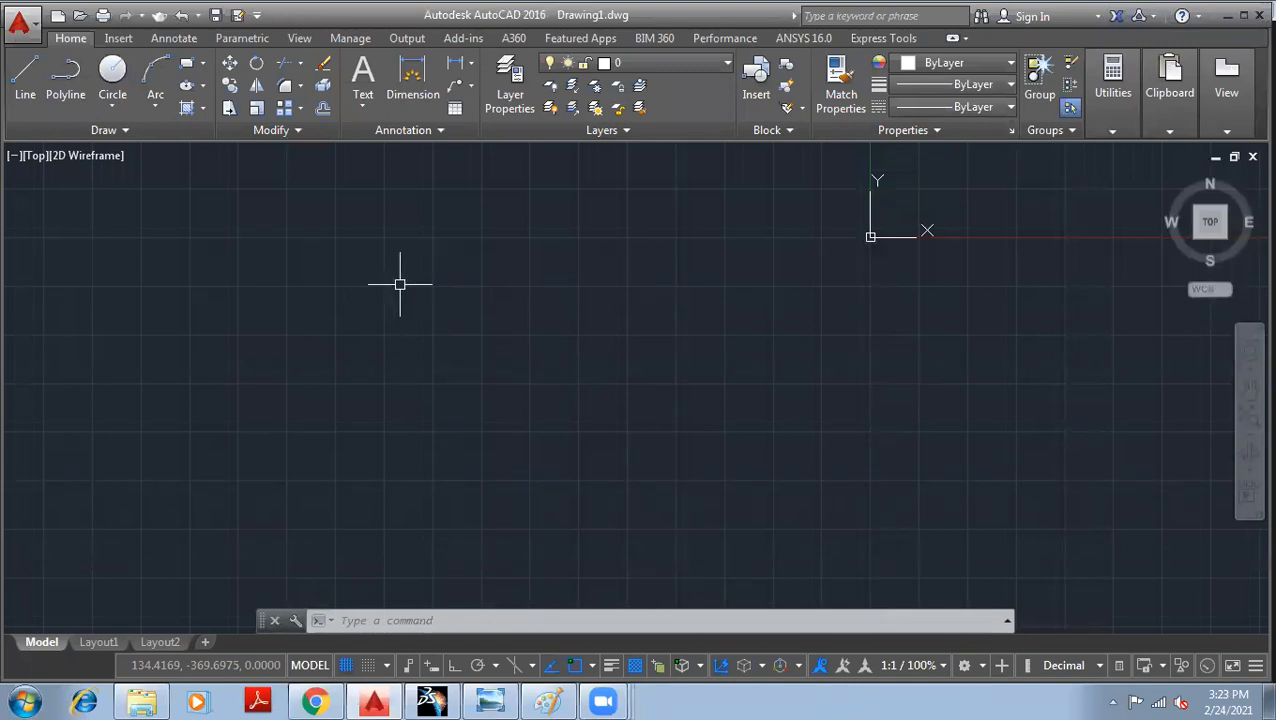
# Draw a single nearly horizontal line about 446 units long, to the lower left of the origin.
pyautogui.click(25, 78)
pyautogui.click(338, 297)
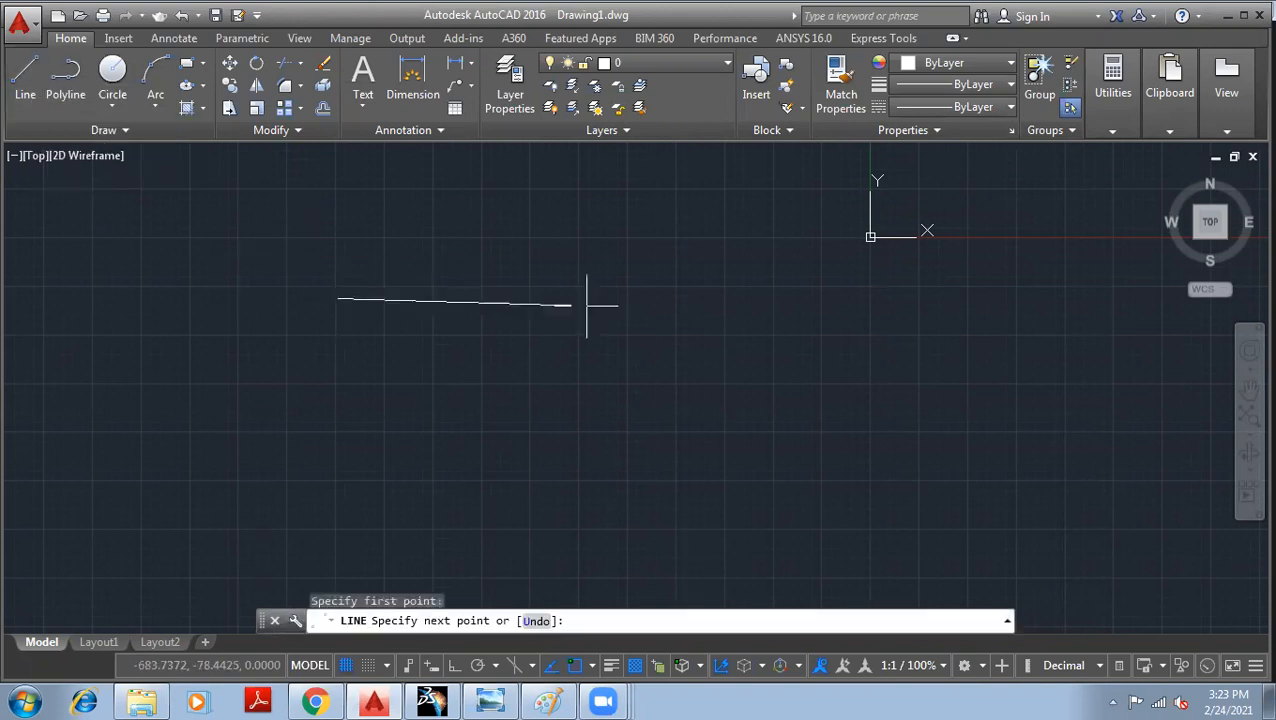
pyautogui.rightClick(727, 307)
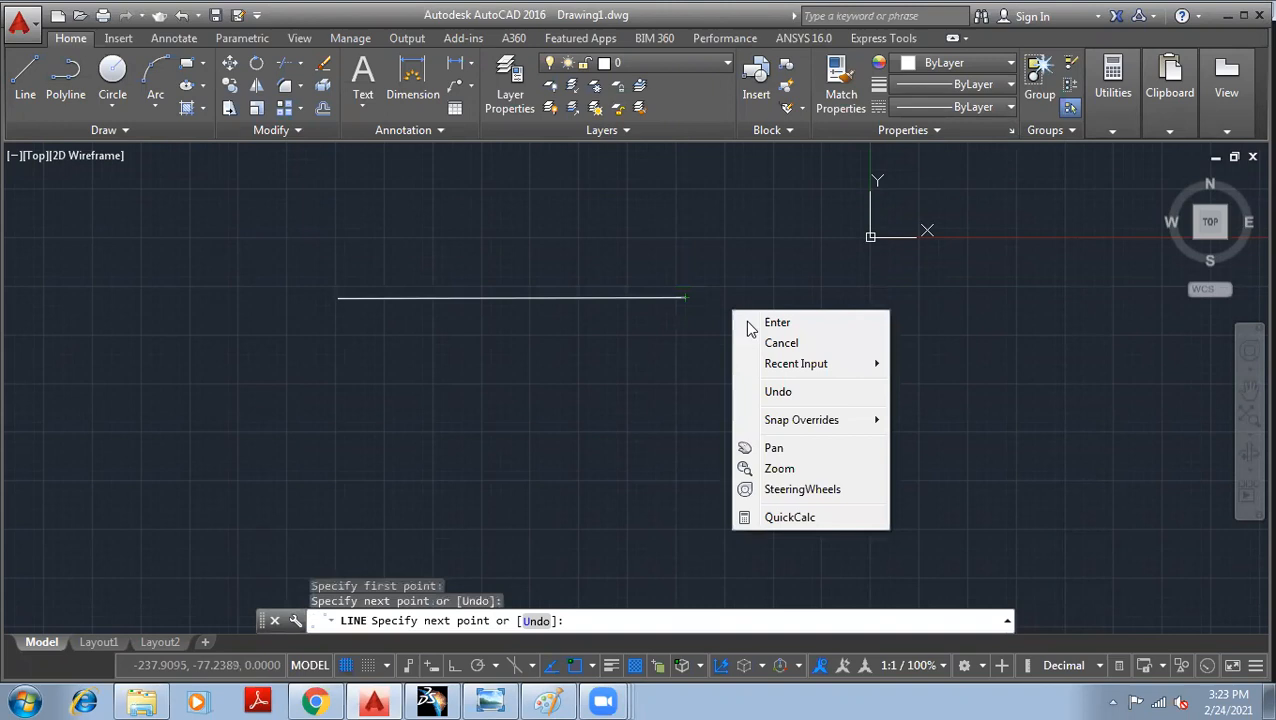
pyautogui.click(746, 321)
# Draw a second line about 452 units long just below the first one, roughly parallel to it.
pyautogui.click(25, 78)
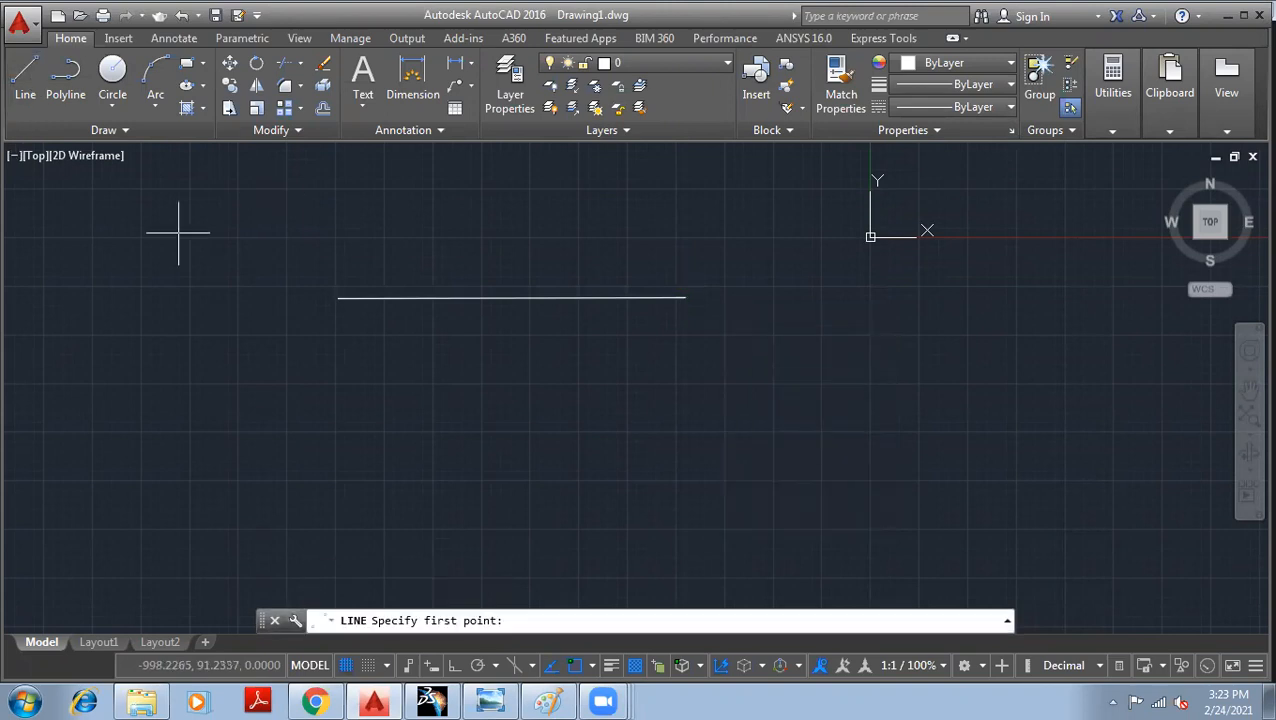
pyautogui.click(339, 319)
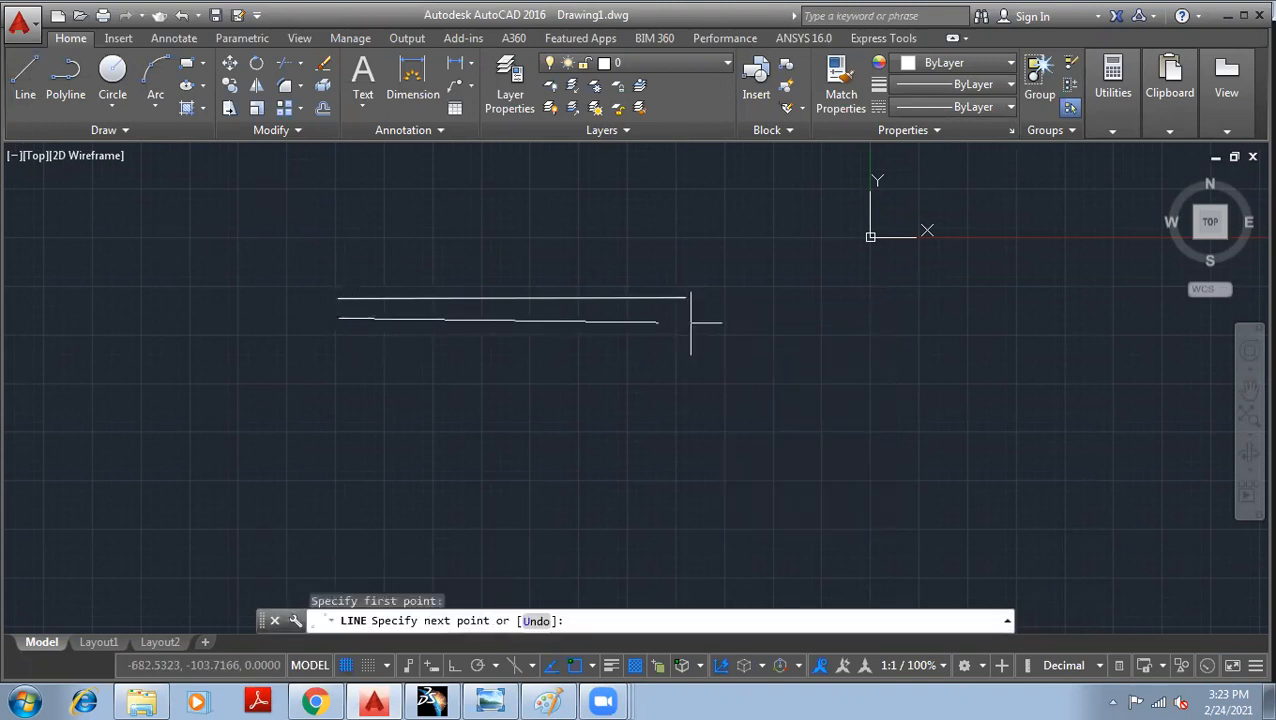
pyautogui.click(690, 320)
pyautogui.rightClick(691, 321)
pyautogui.click(720, 333)
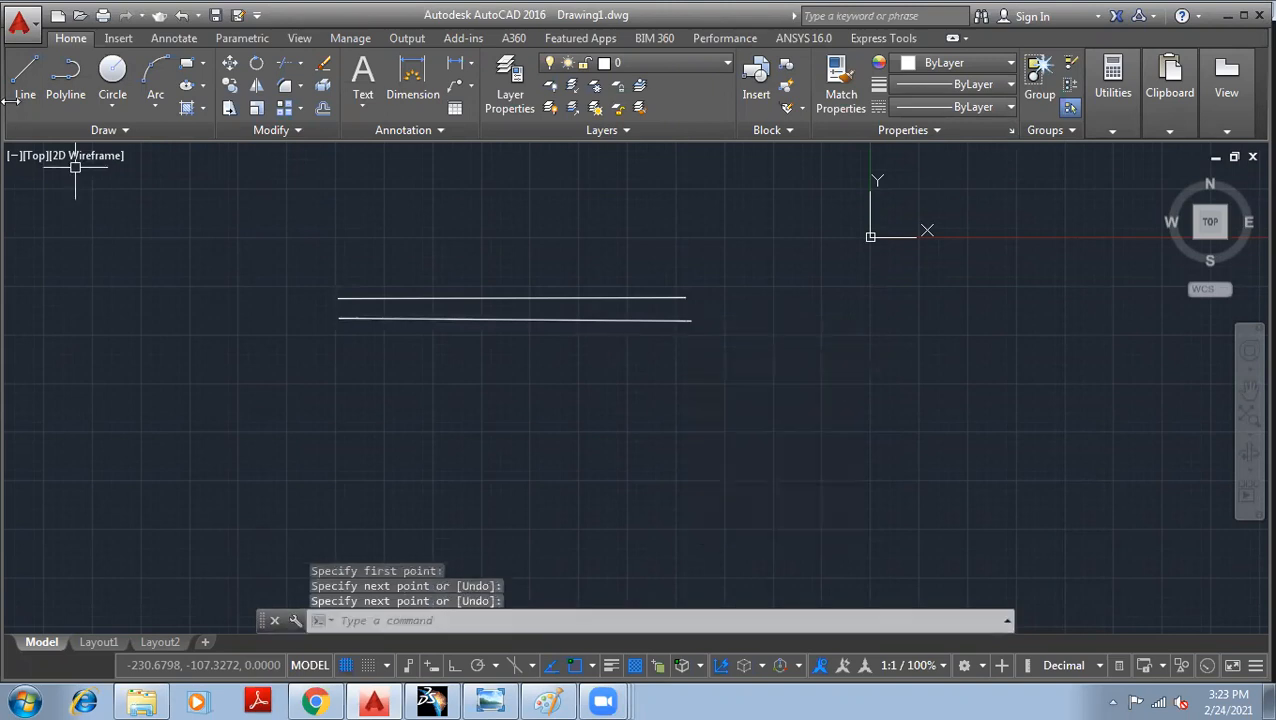
# Continue from the lower line's right end with three connected segments running down right, down left, and up to the far left.
pyautogui.click(25, 78)
pyautogui.click(698, 333)
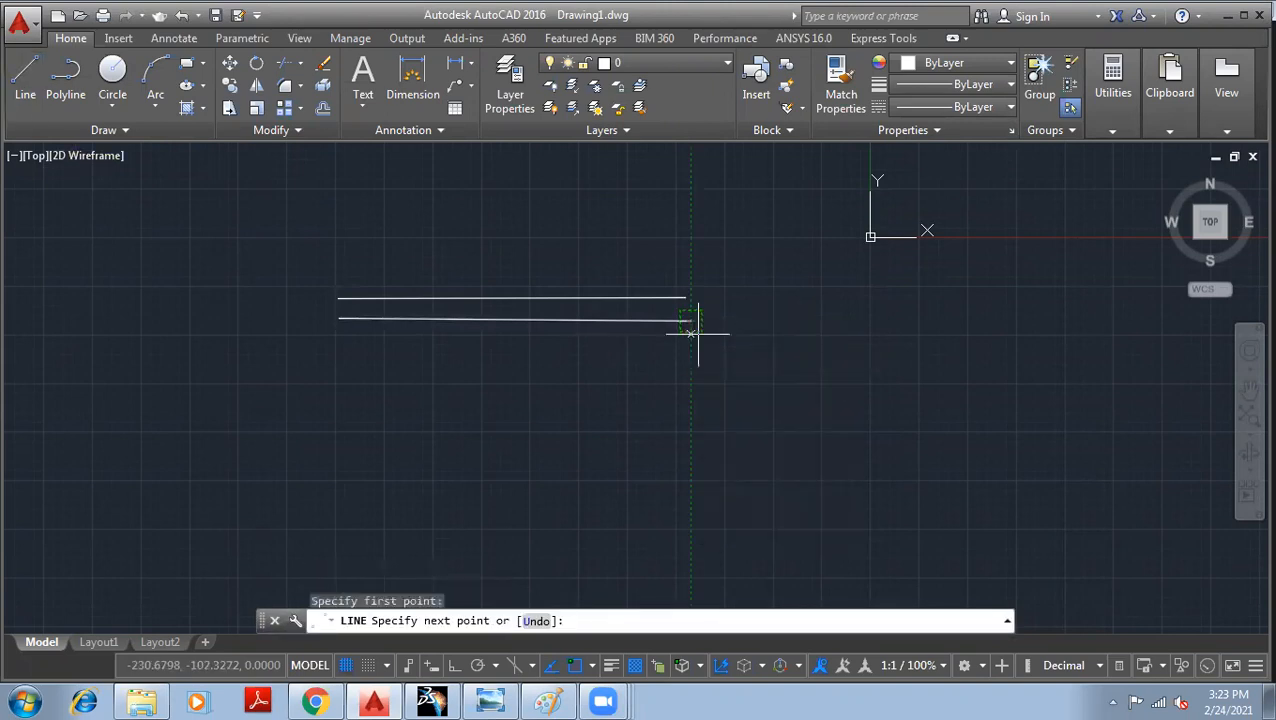
pyautogui.click(773, 480)
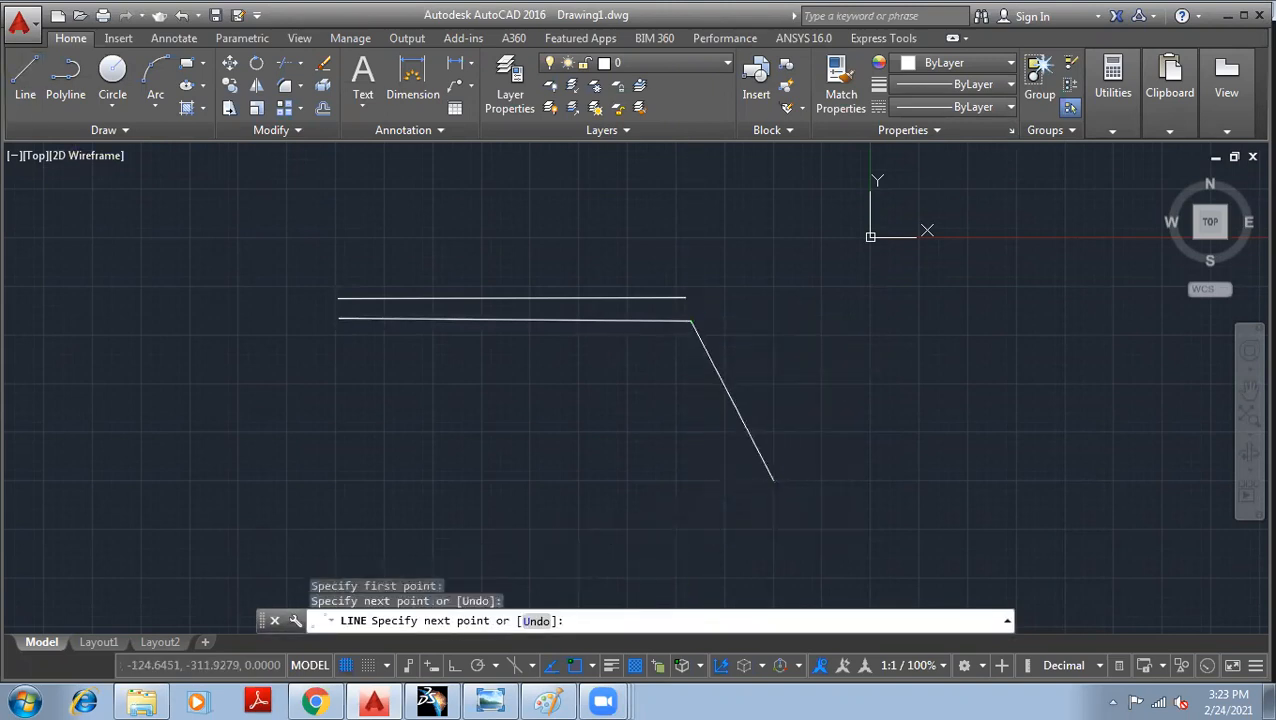
pyautogui.click(502, 543)
pyautogui.click(97, 443)
pyautogui.rightClick(97, 443)
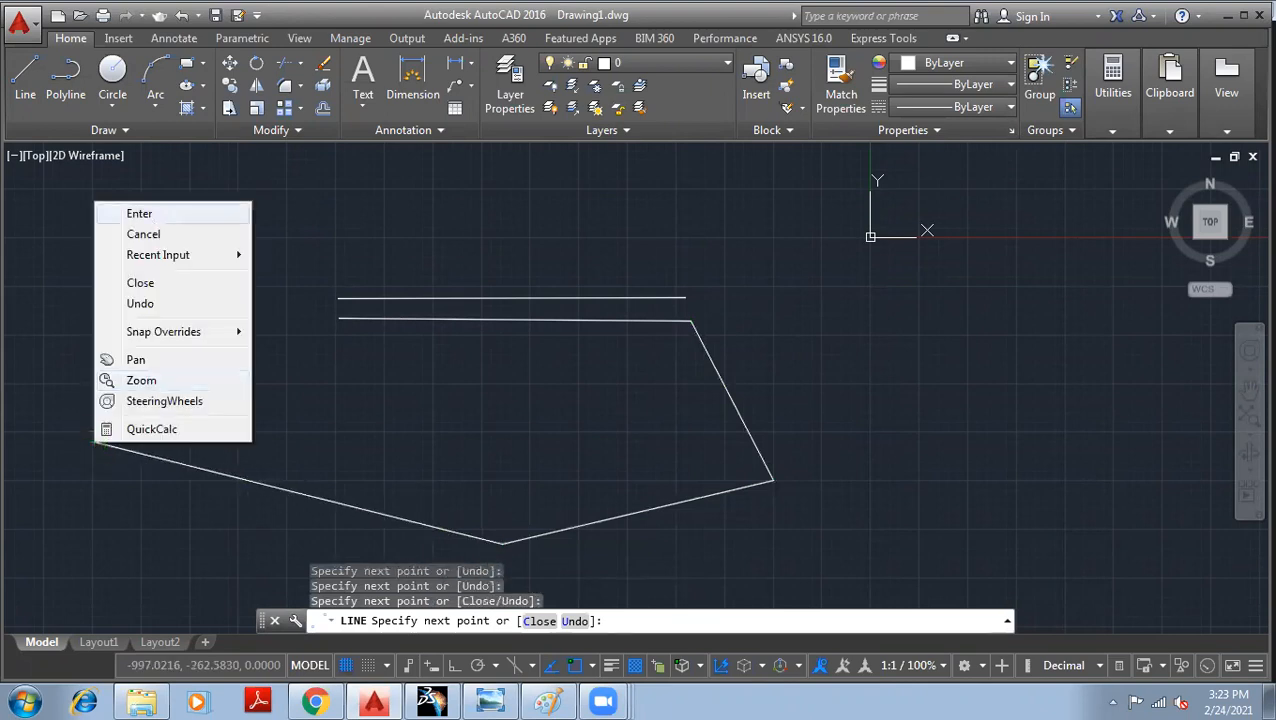
pyautogui.click(140, 214)
# Draw four connected outer segments from the upper line's right end, following the inner outline at a small offset to its far-left end.
pyautogui.click(25, 78)
pyautogui.moveTo(786, 276); pyautogui.dragTo(780, 213, button='middle')
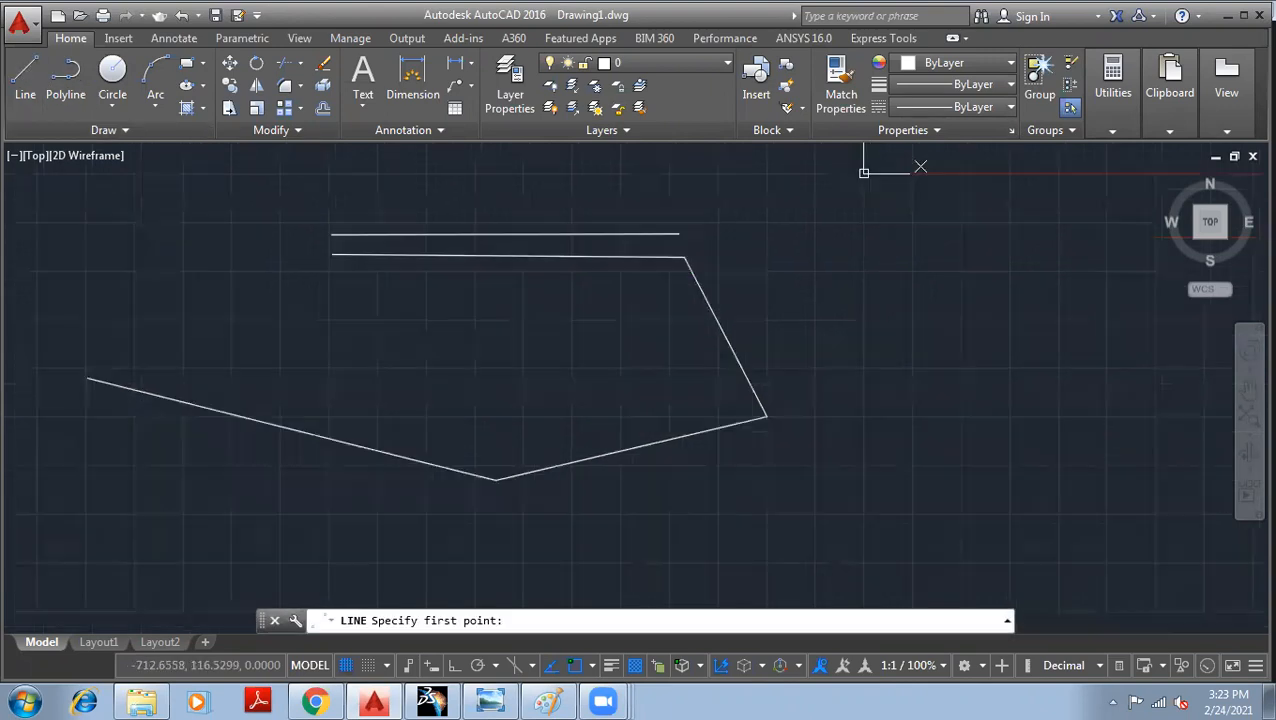
pyautogui.click(679, 231)
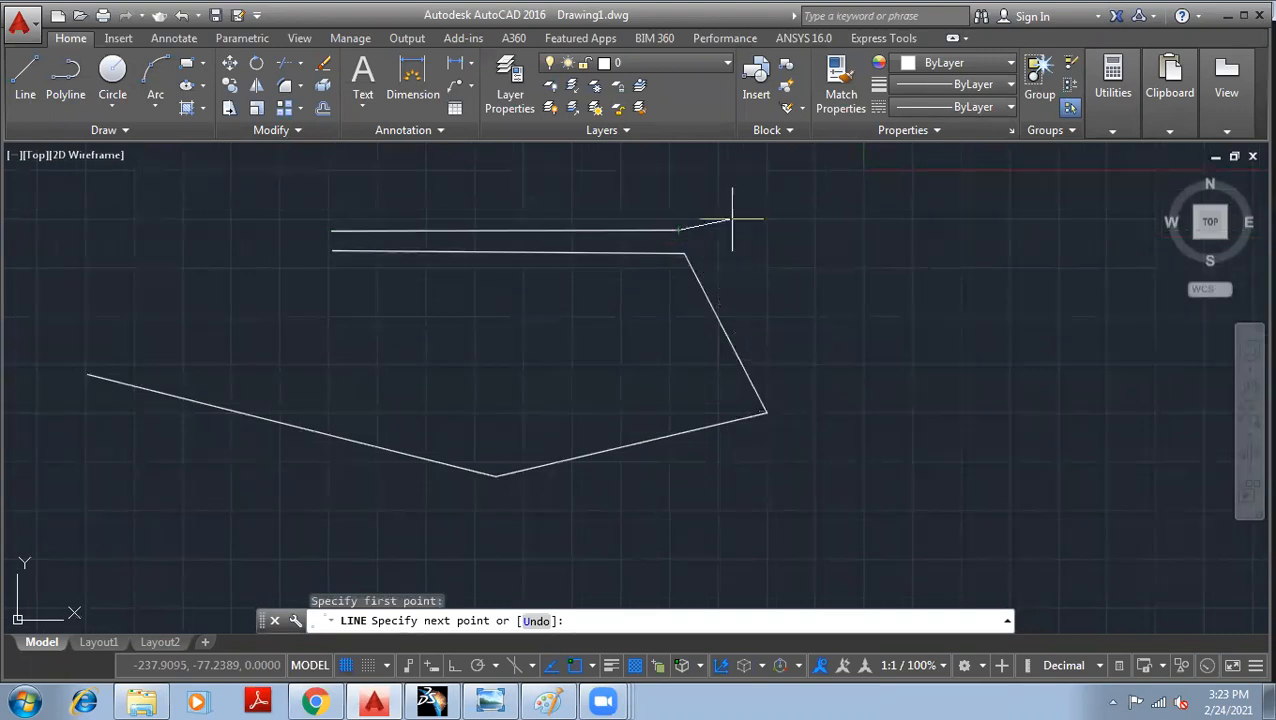
pyautogui.click(703, 231)
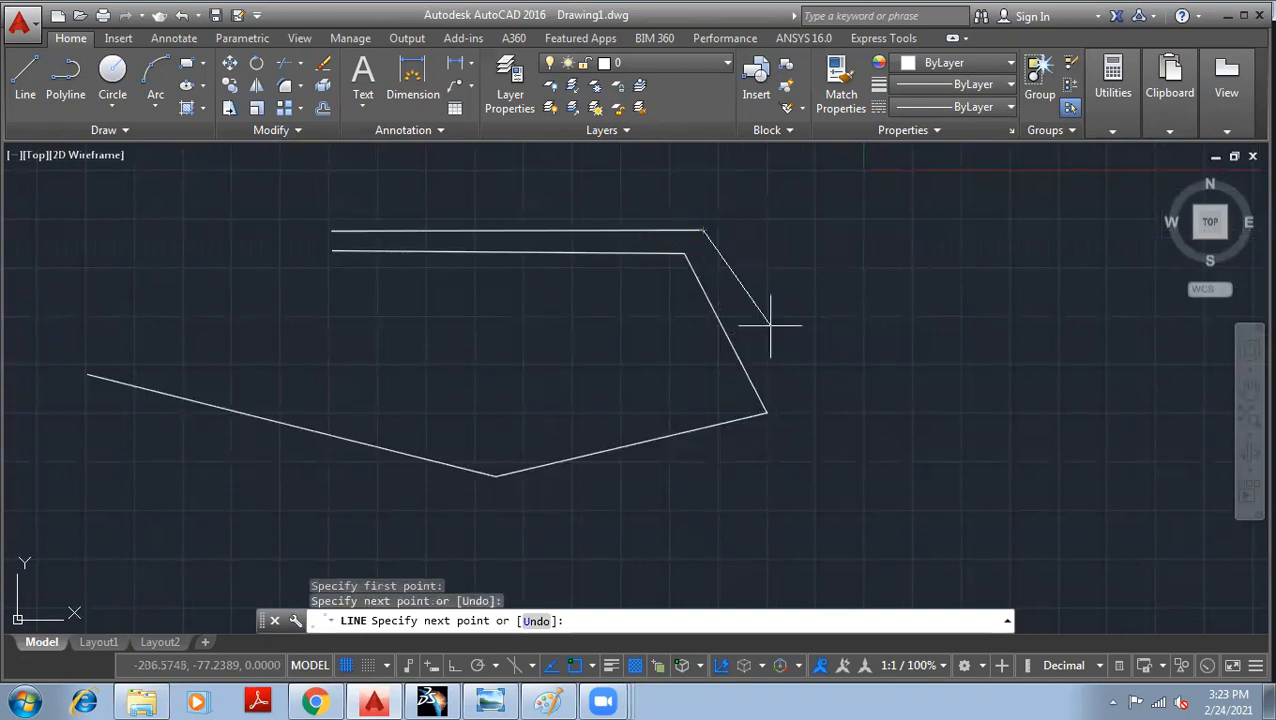
pyautogui.click(811, 440)
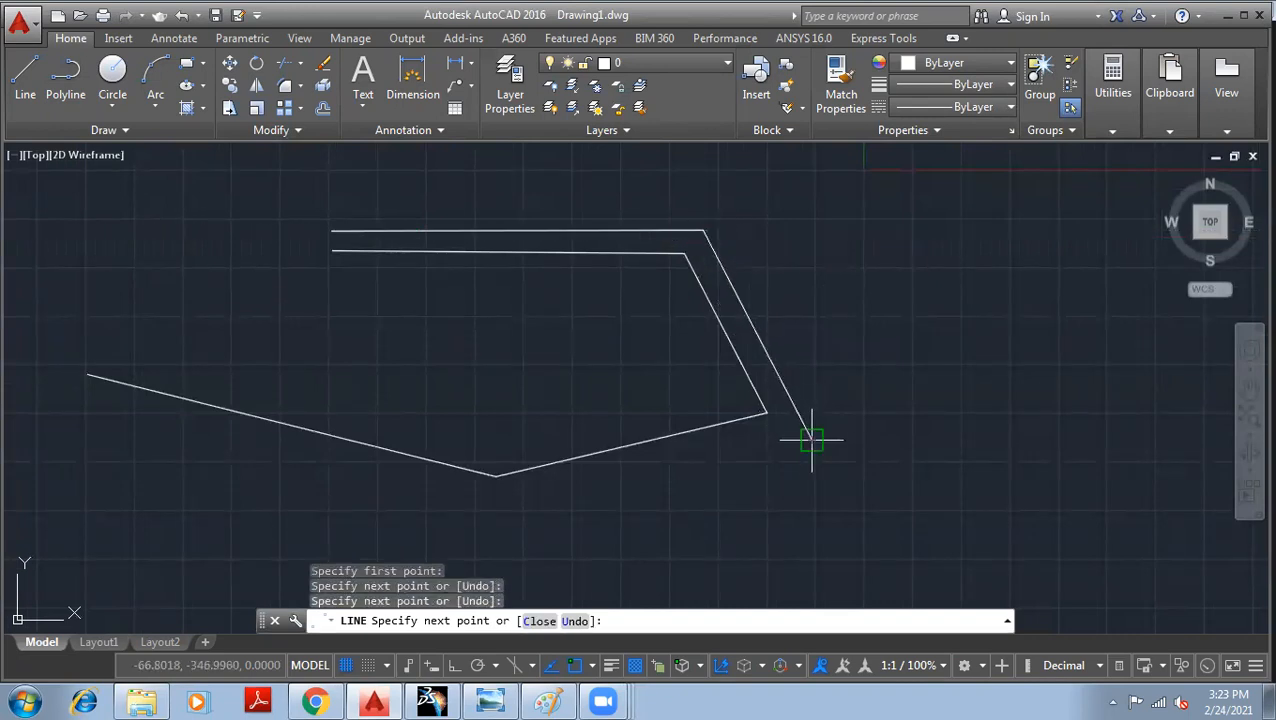
pyautogui.click(482, 513)
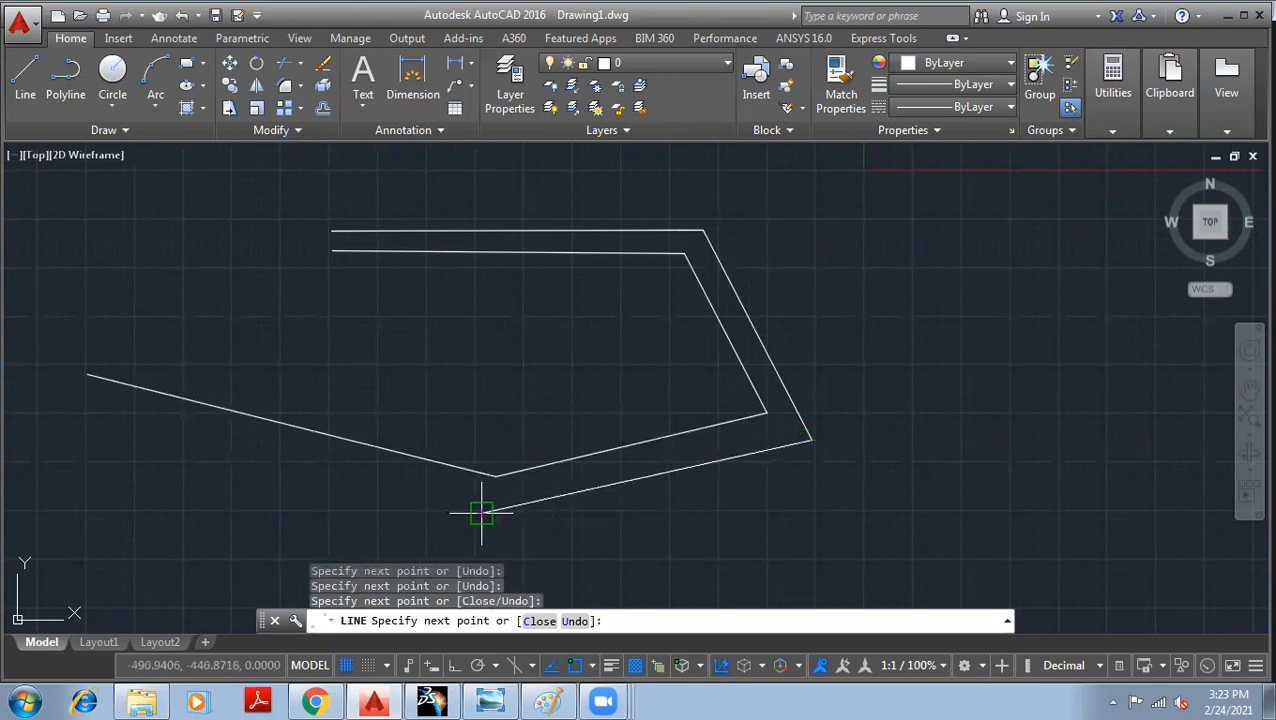
pyautogui.click(80, 396)
pyautogui.rightClick(327, 305)
pyautogui.click(343, 318)
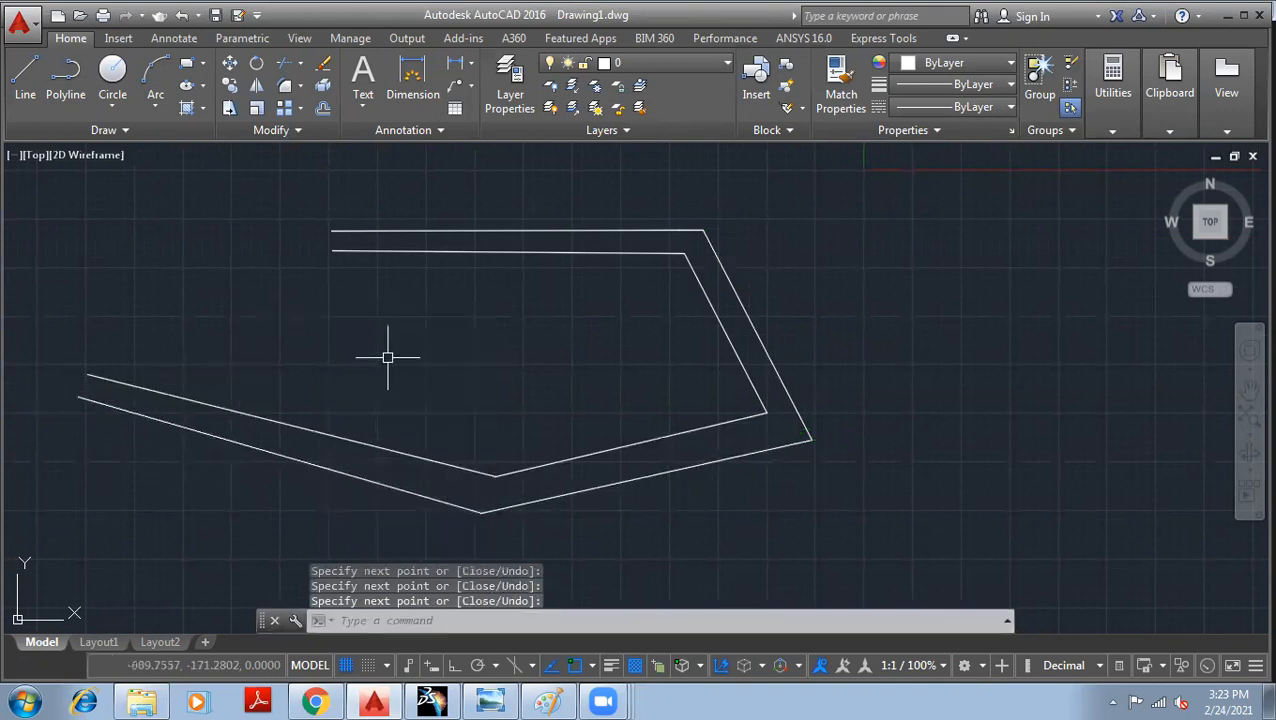
# Examine the gap between the two hand-drawn outlines along the upper pair of lines and the slanted right side.
pyautogui.scroll(-4, 448, 291)
pyautogui.moveTo(371, 253); pyautogui.dragTo(381, 284, button='middle')
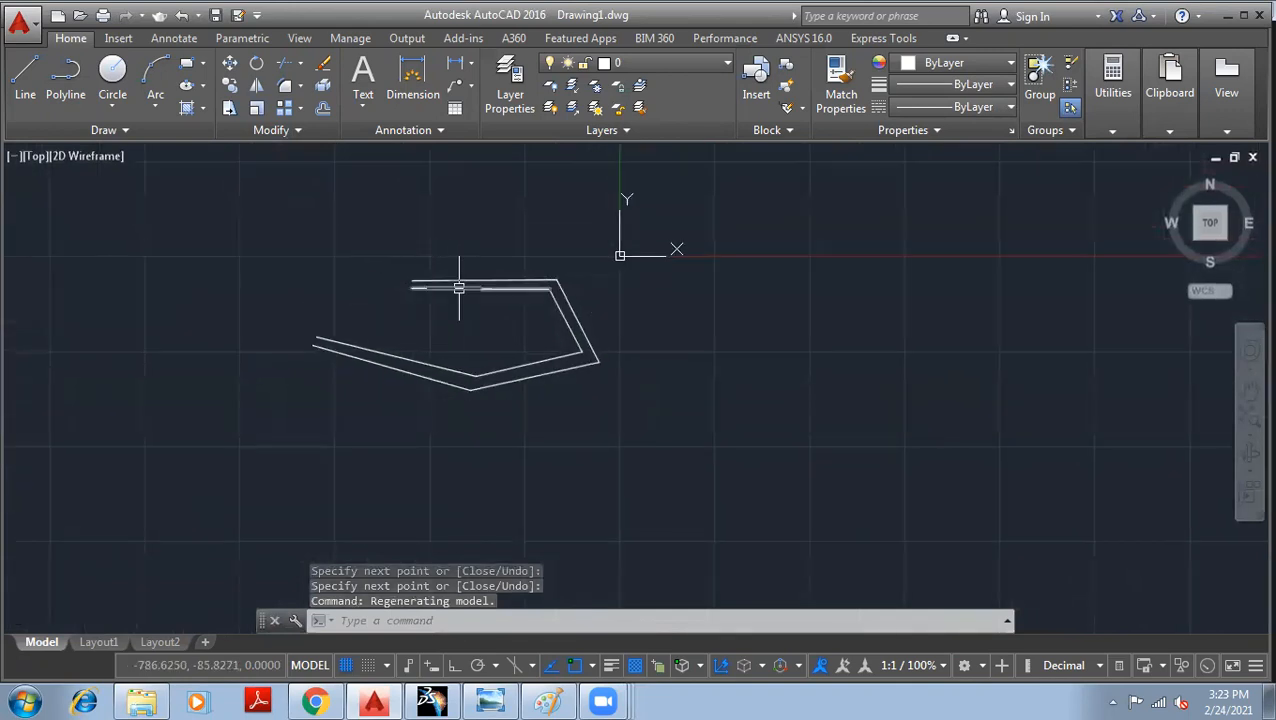
pyautogui.scroll(6, 456, 285)
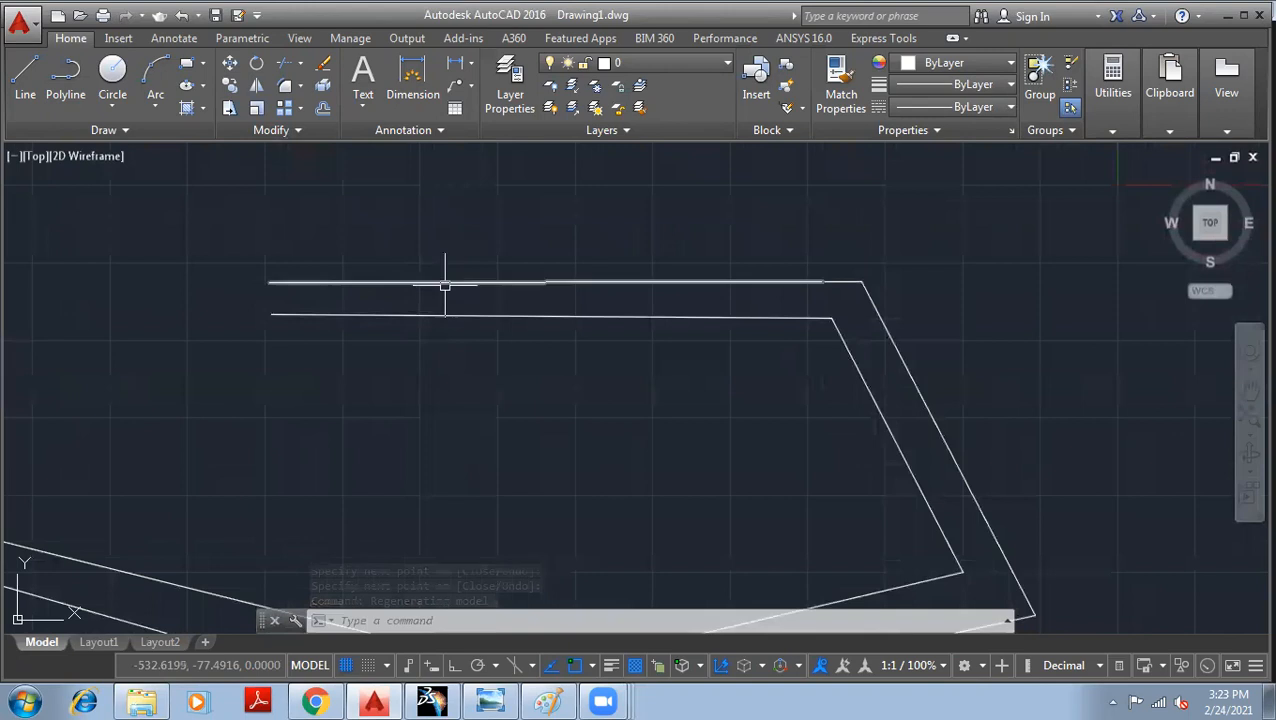
pyautogui.scroll(-4, 630, 380)
pyautogui.moveTo(630, 380); pyautogui.dragTo(605, 322, button='middle')
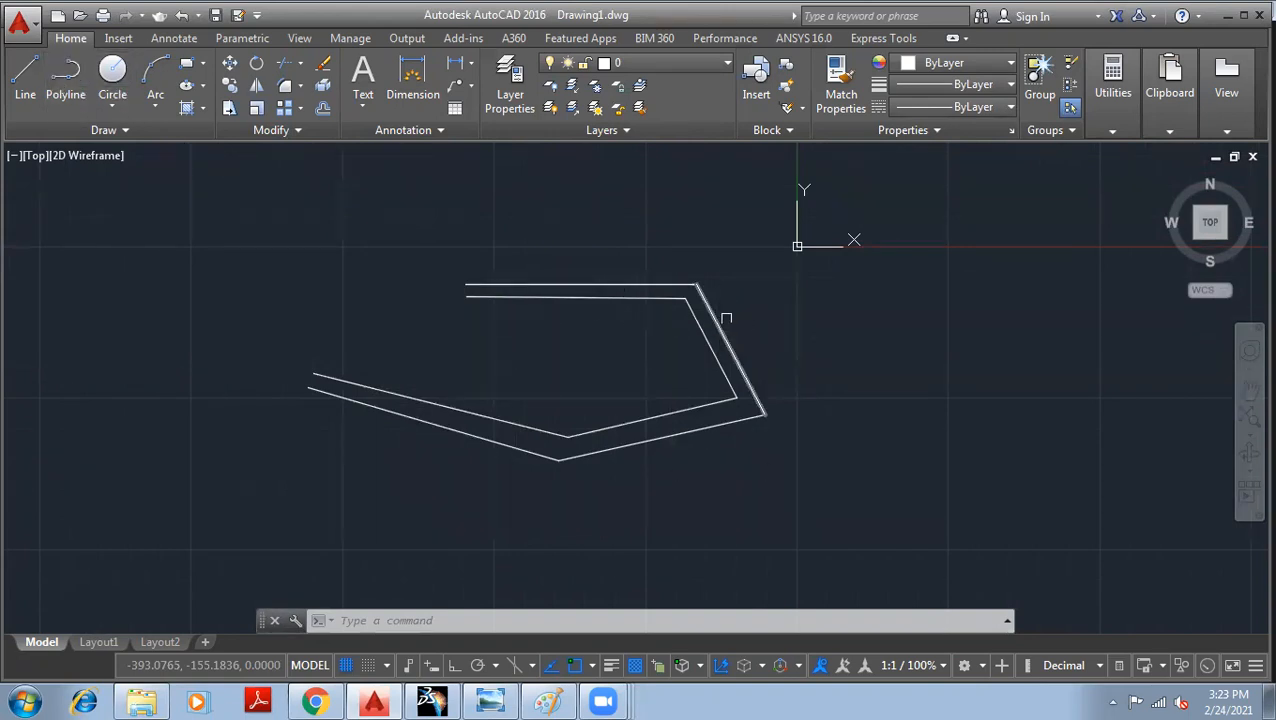
pyautogui.scroll(3, 729, 322)
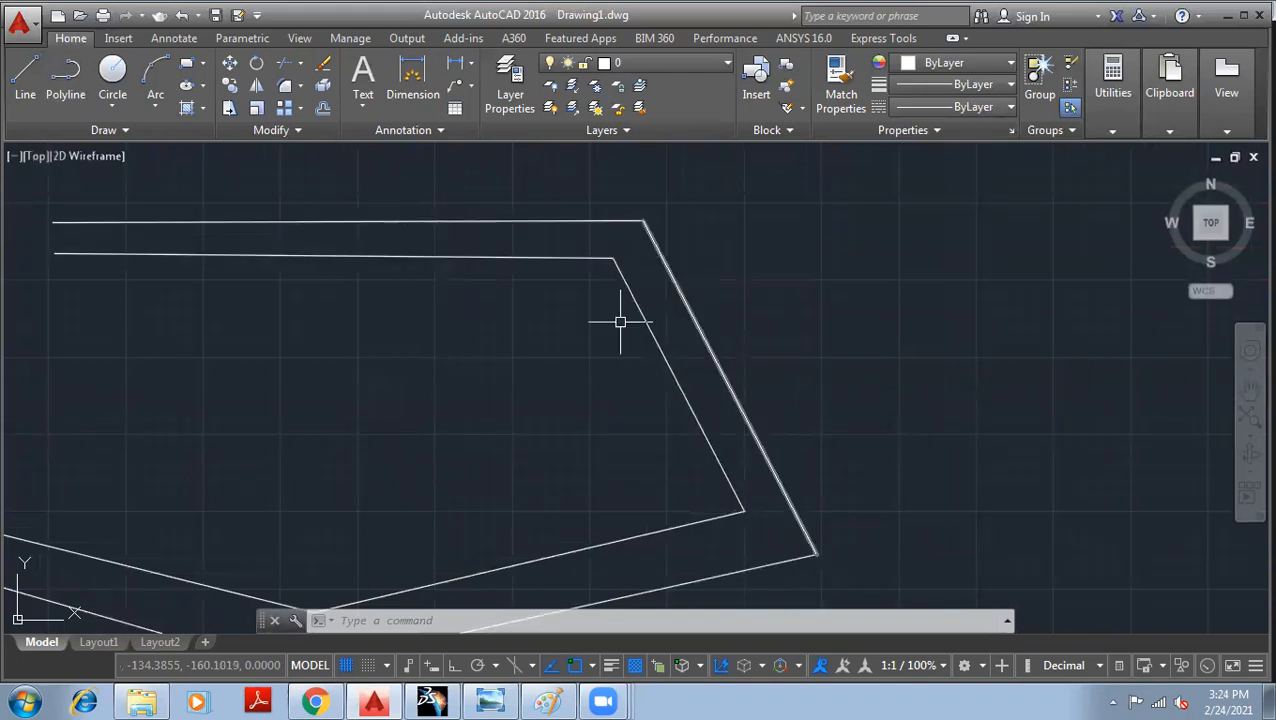
pyautogui.moveTo(621, 362); pyautogui.dragTo(609, 259, button='middle')
pyautogui.scroll(-5, 598, 284)
pyautogui.moveTo(513, 265); pyautogui.dragTo(524, 316, button='middle')
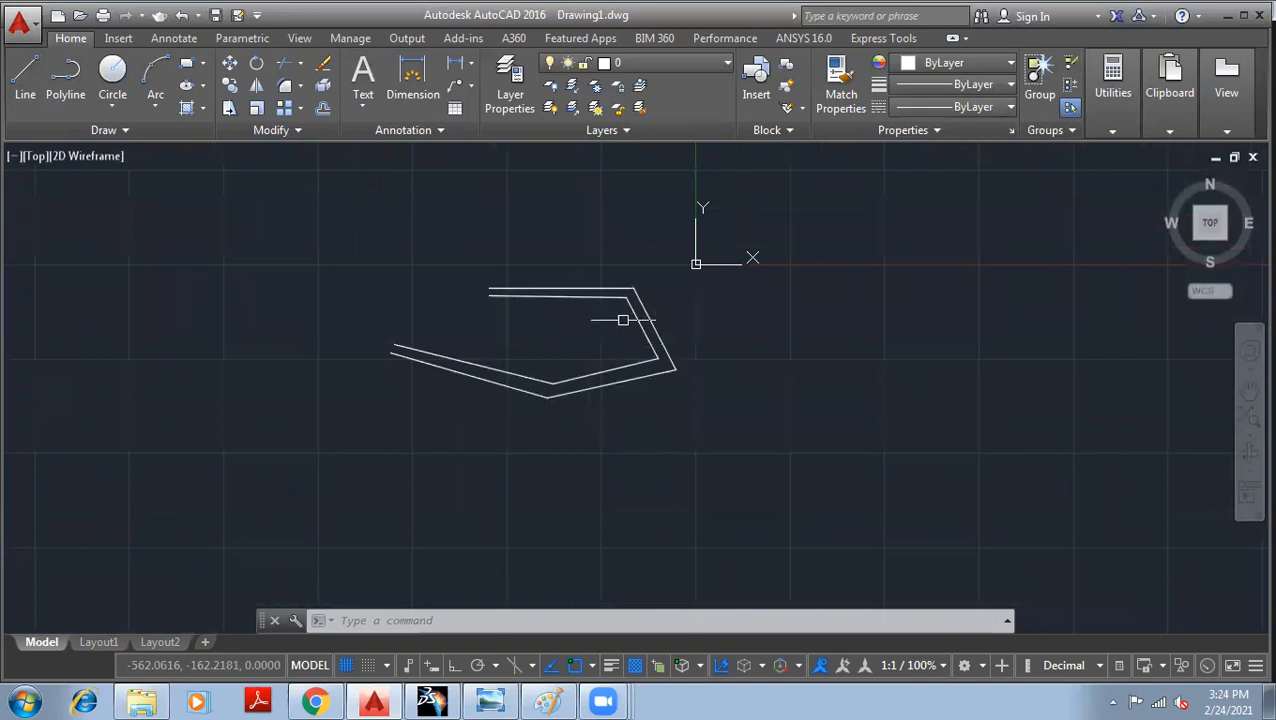
pyautogui.scroll(6, 635, 305)
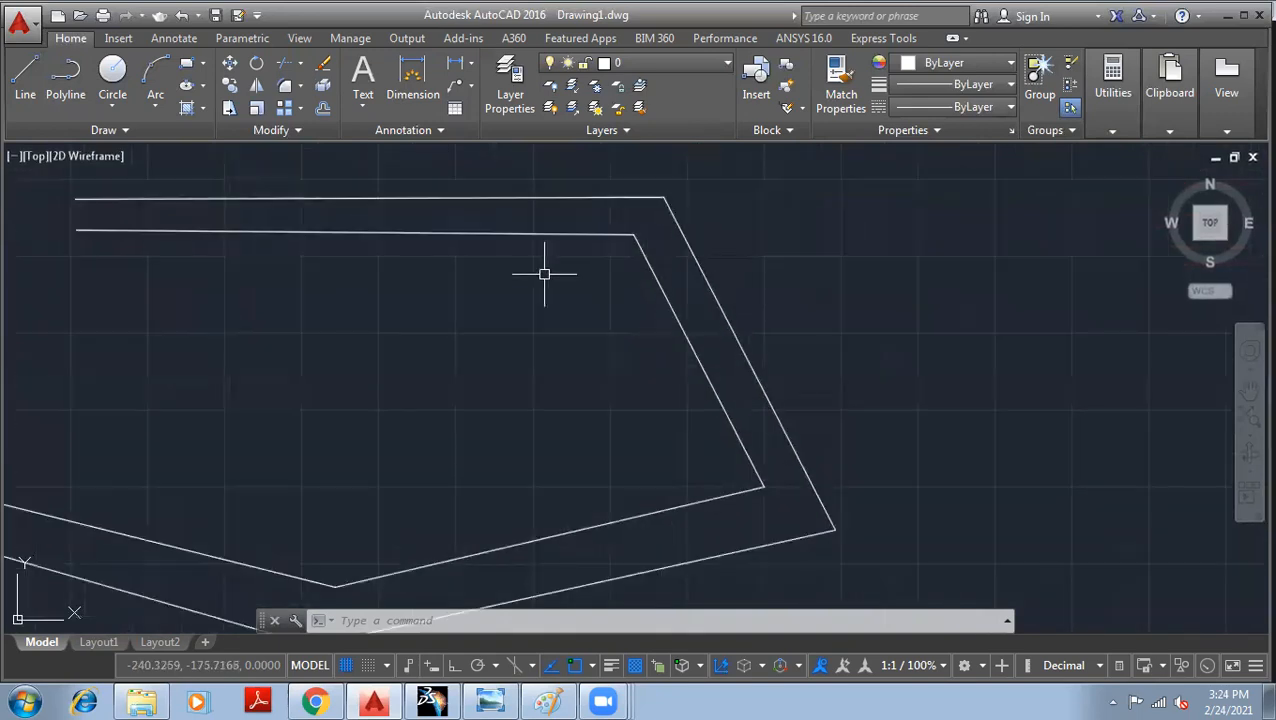
pyautogui.scroll(-2, 468, 283)
pyautogui.scroll(-2, 468, 283)
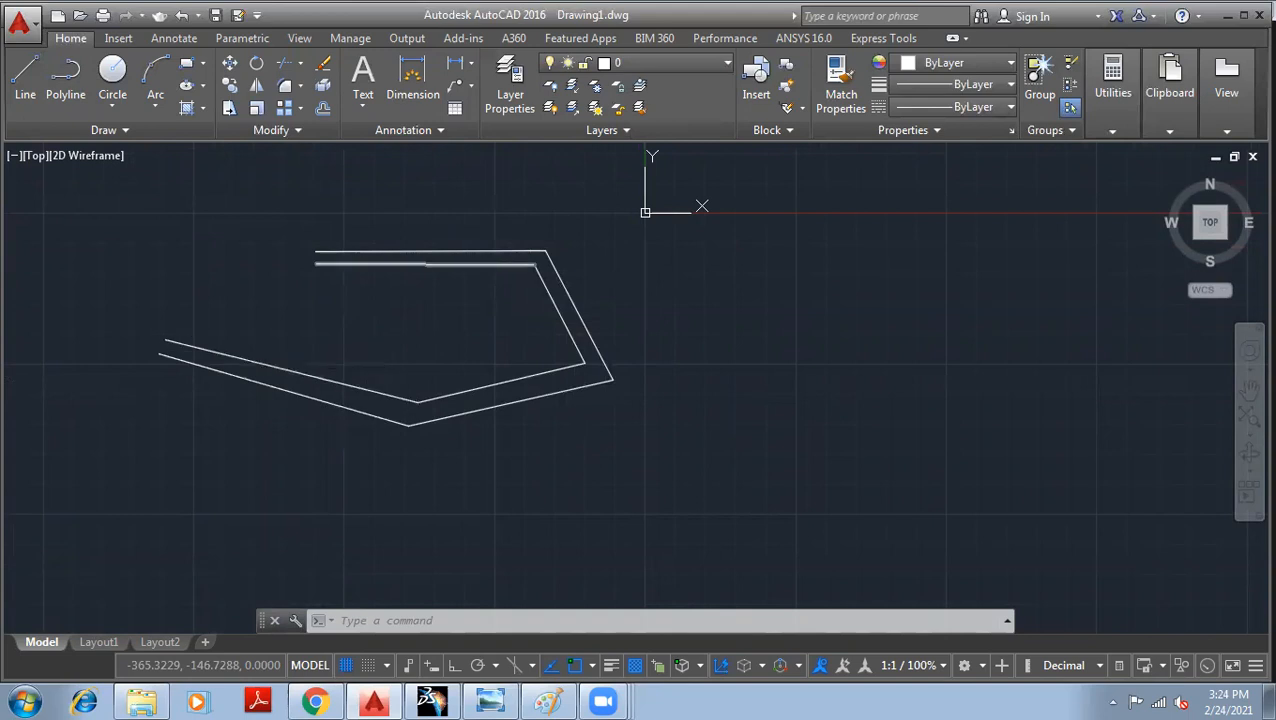
# Erase all lines of the double outline from the drawing.
pyautogui.click(700, 490)
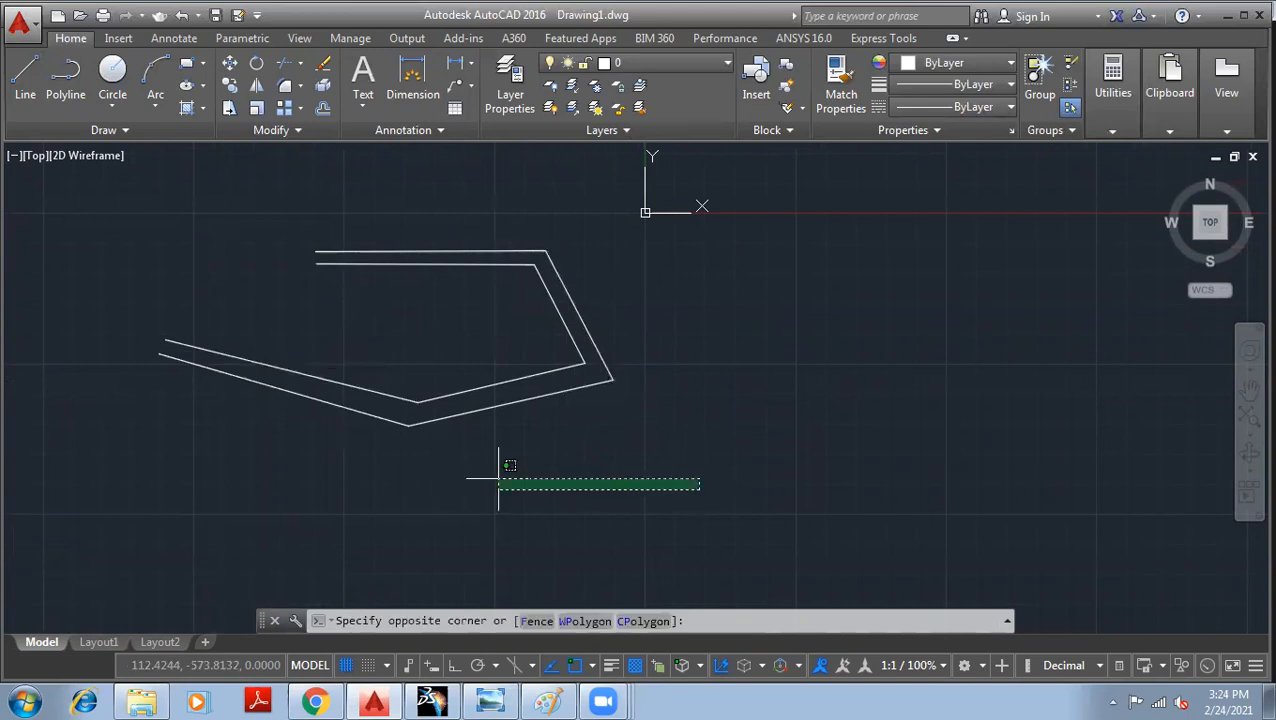
pyautogui.click(685, 486)
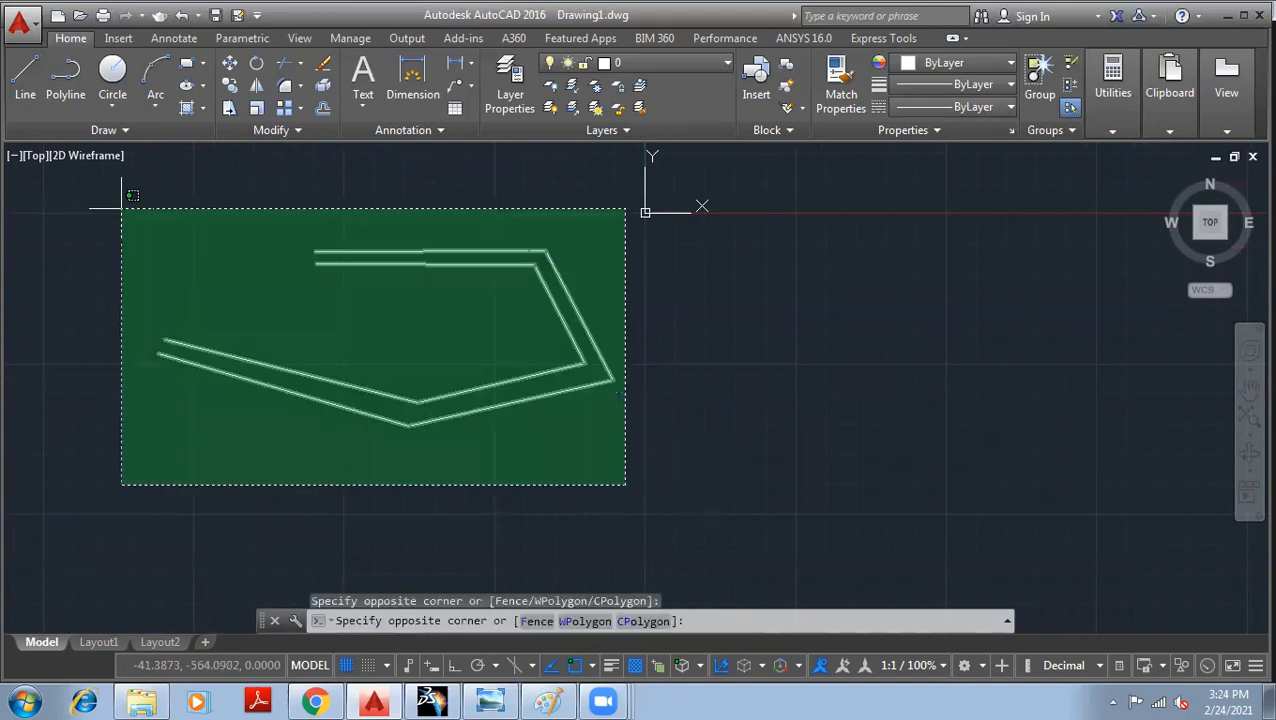
pyautogui.click(108, 204)
pyautogui.press('Delete')
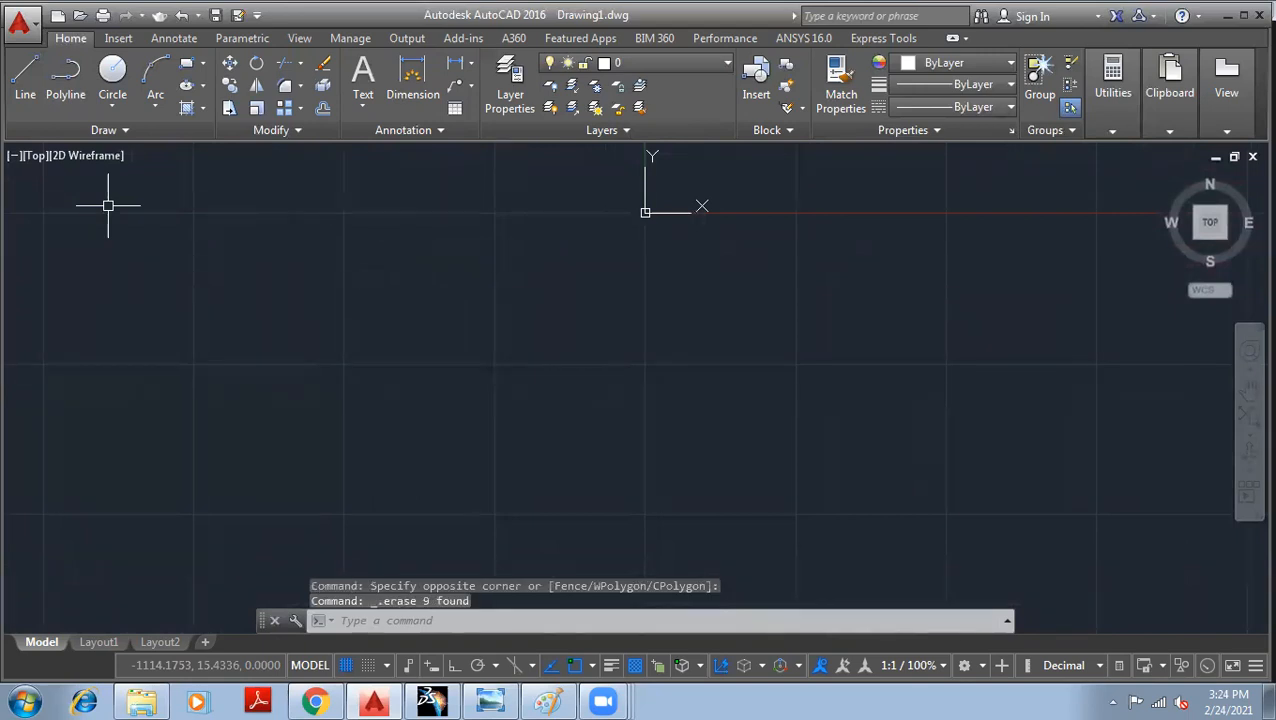
# Draw a five-segment open multiline (MLINE) with the current settings, going right, down, left, diagonally up left, and up right.
pyautogui.write('m')
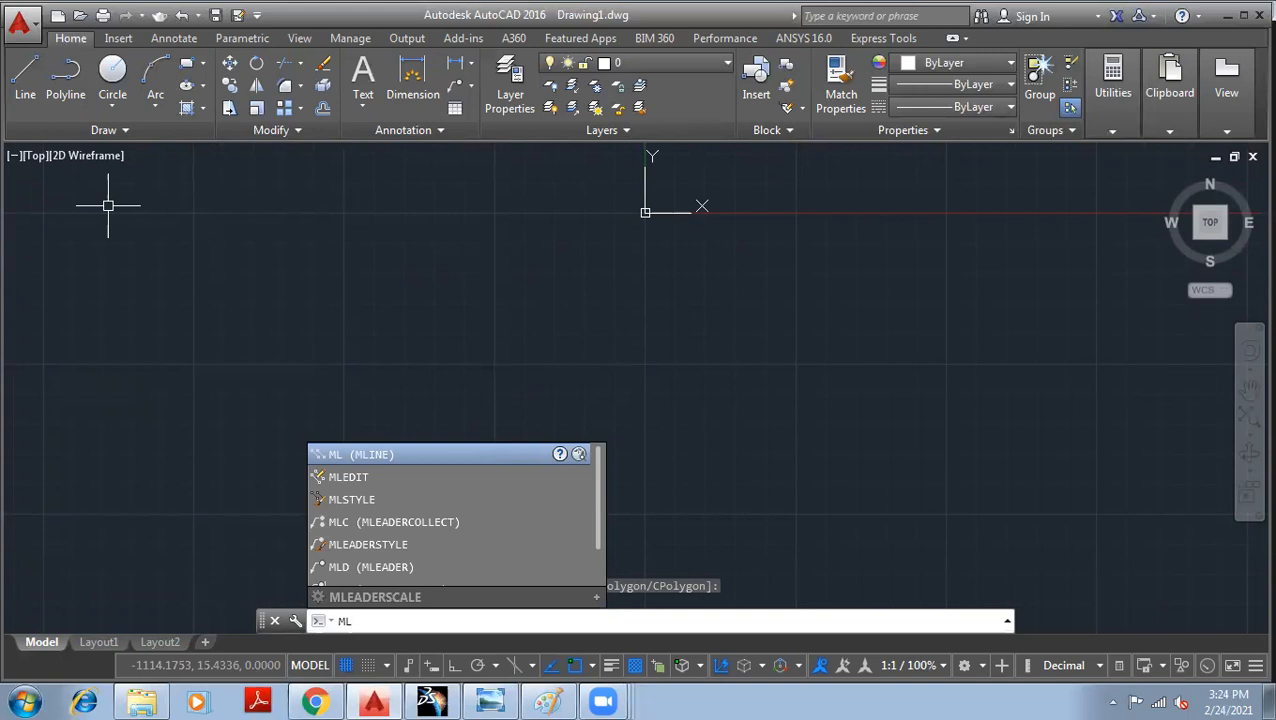
pyautogui.press('Return')
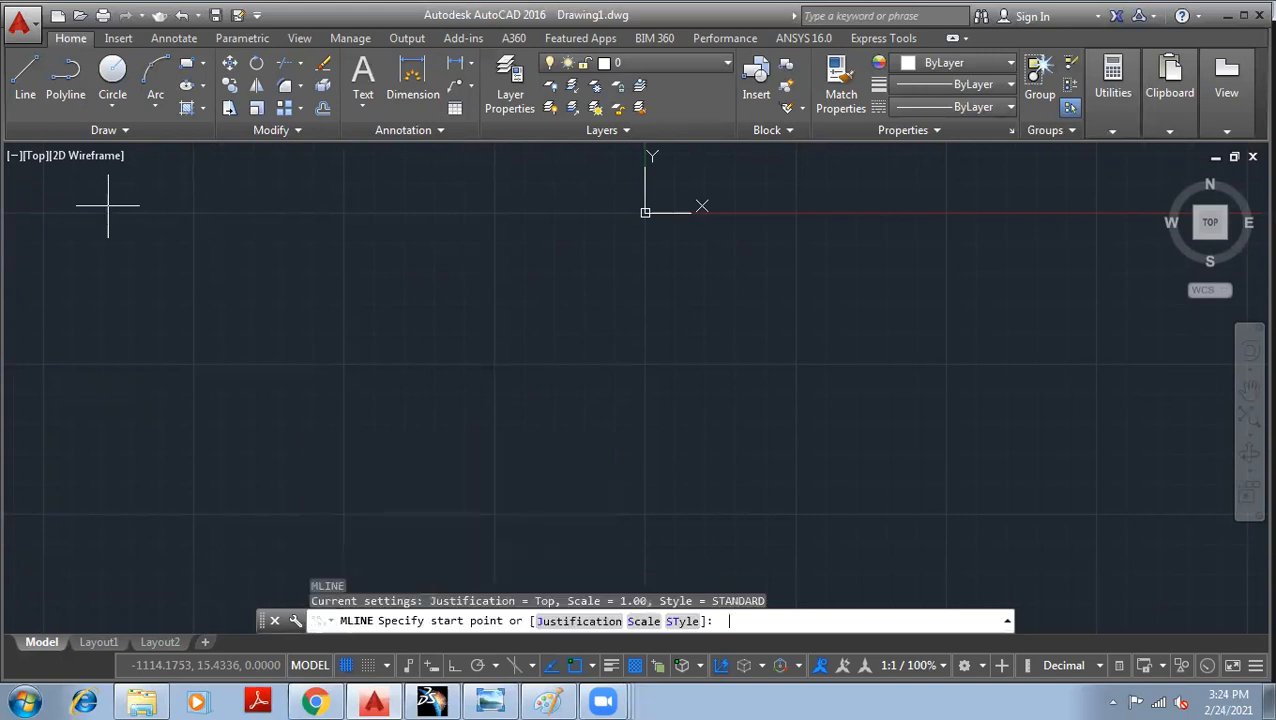
pyautogui.click(197, 294)
pyautogui.click(501, 299)
pyautogui.click(482, 438)
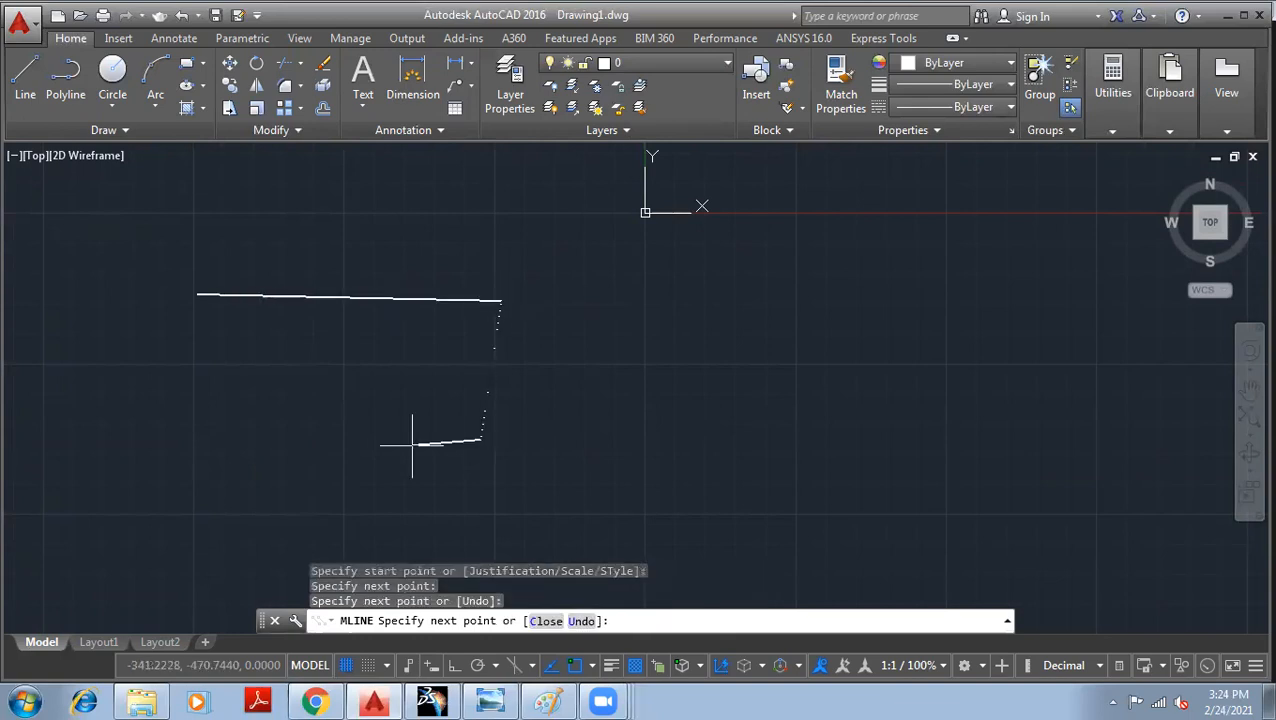
pyautogui.click(216, 437)
pyautogui.click(58, 287)
pyautogui.click(110, 212)
pyautogui.rightClick(170, 204)
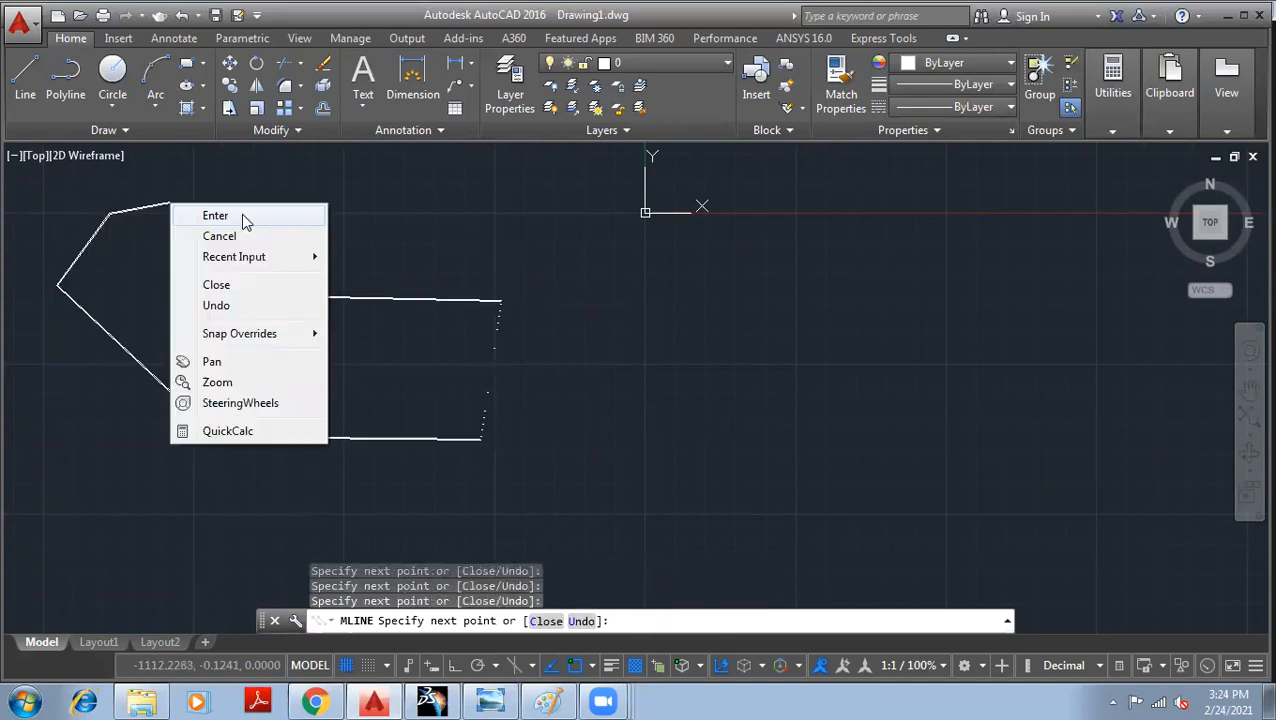
pyautogui.click(241, 215)
# Examine the multiline up close along its segments and corners, checking the spacing of its parallel lines.
pyautogui.scroll(6, 328, 271)
pyautogui.scroll(2, 191, 273)
pyautogui.moveTo(266, 305)
pyautogui.mouseDown(button='middle')
pyautogui.moveTo(420, 310)
pyautogui.moveTo(302, 305)
pyautogui.moveTo(296, 359)
pyautogui.mouseUp(button='middle')
pyautogui.scroll(-1, 441, 317)
pyautogui.scroll(-2, 441, 317)
pyautogui.scroll(2, 326, 378)
pyautogui.scroll(2, 224, 340)
pyautogui.scroll(2, 224, 340)
pyautogui.scroll(-6, 395, 456)
pyautogui.moveTo(570, 428); pyautogui.dragTo(178, 334, button='middle')
pyautogui.moveTo(781, 367); pyautogui.dragTo(510, 366, button='middle')
pyautogui.scroll(4, 588, 373)
pyautogui.moveTo(845, 408); pyautogui.dragTo(469, 339, button='middle')
pyautogui.moveTo(905, 295); pyautogui.dragTo(621, 319, button='middle')
pyautogui.scroll(-4, 621, 319)
pyautogui.moveTo(1114, 362); pyautogui.dragTo(433, 302, button='middle')
pyautogui.moveTo(549, 438)
pyautogui.mouseDown(button='middle')
pyautogui.moveTo(541, 370)
pyautogui.moveTo(589, 158)
pyautogui.mouseUp(button='middle')
pyautogui.scroll(2, 614, 311)
pyautogui.scroll(3, 614, 312)
pyautogui.scroll(-1, 649, 326)
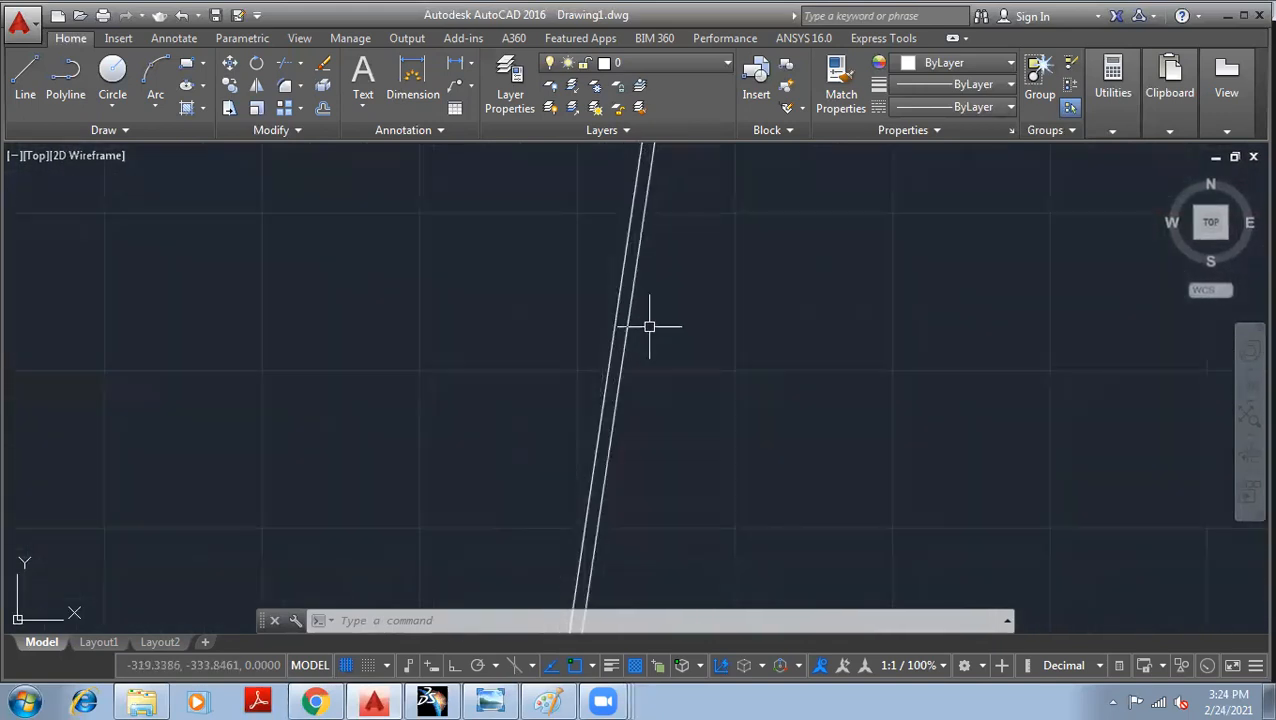
pyautogui.scroll(-5, 598, 339)
pyautogui.moveTo(335, 453); pyautogui.dragTo(885, 102, button='middle')
pyautogui.moveTo(195, 216); pyautogui.dragTo(1050, 468, button='middle')
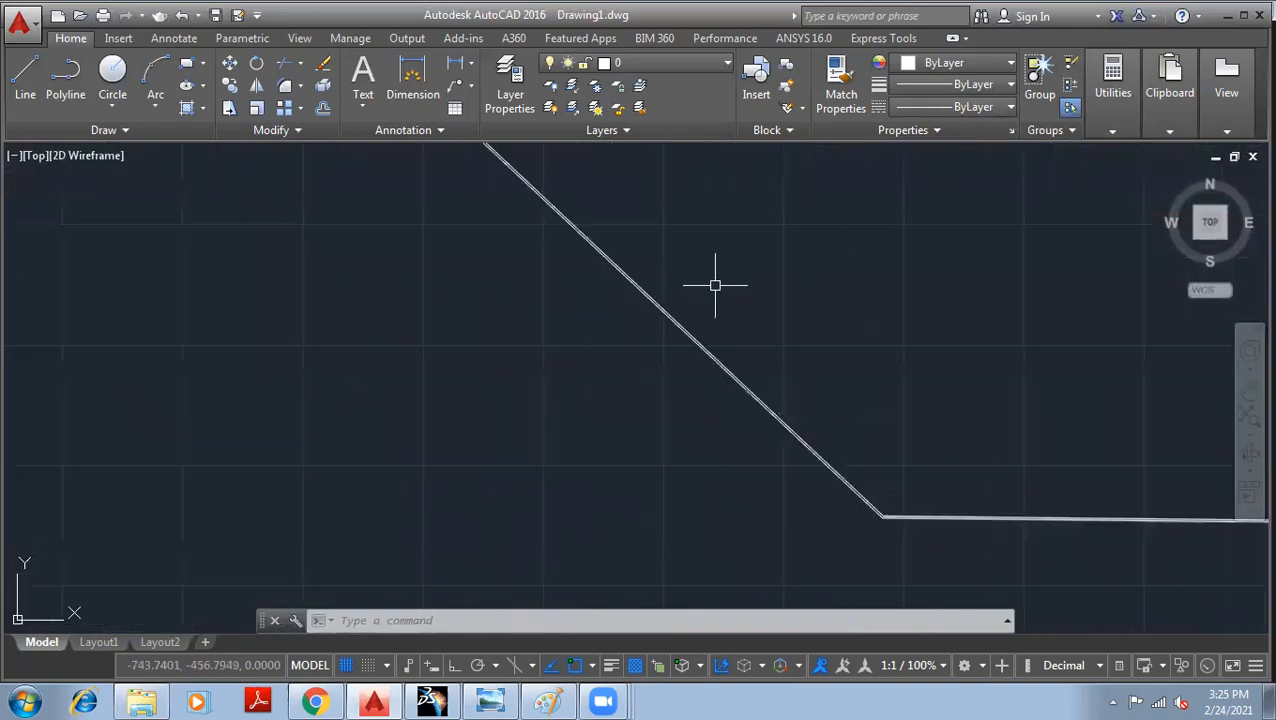
pyautogui.scroll(-5, 715, 285)
pyautogui.moveTo(698, 305); pyautogui.dragTo(402, 348, button='middle')
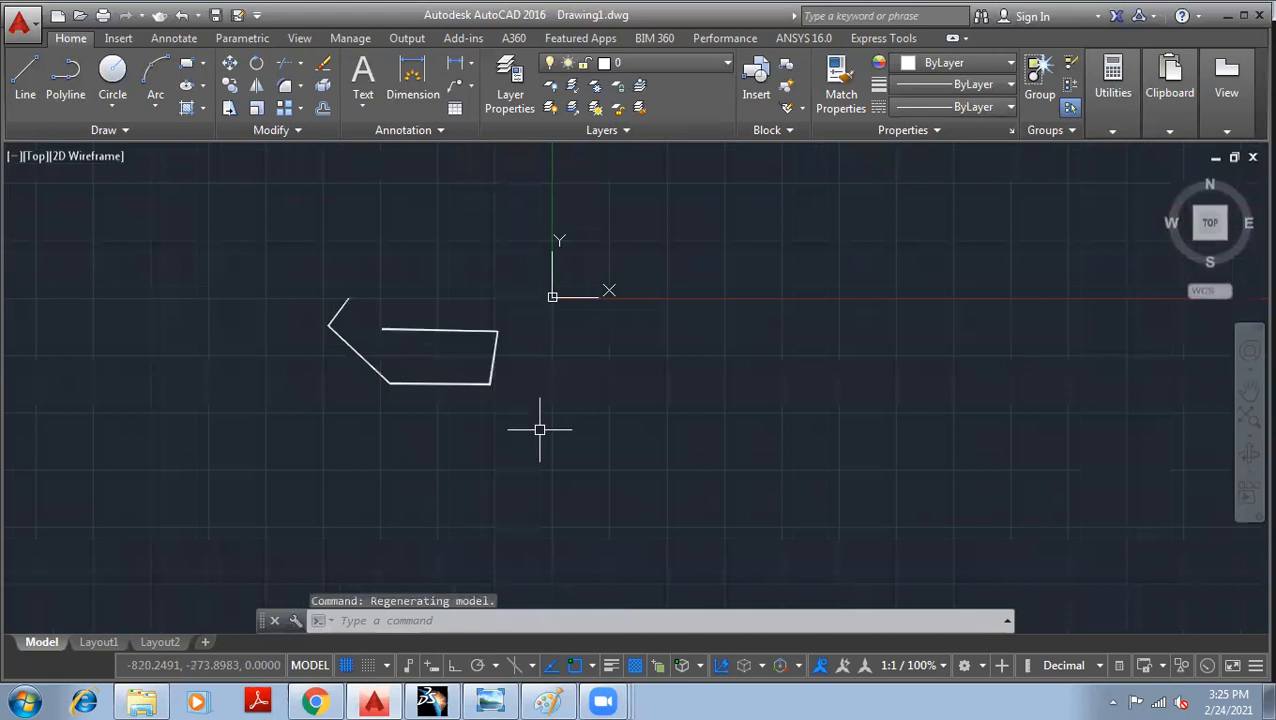
# Erase the multiline from the drawing.
pyautogui.click(566, 446)
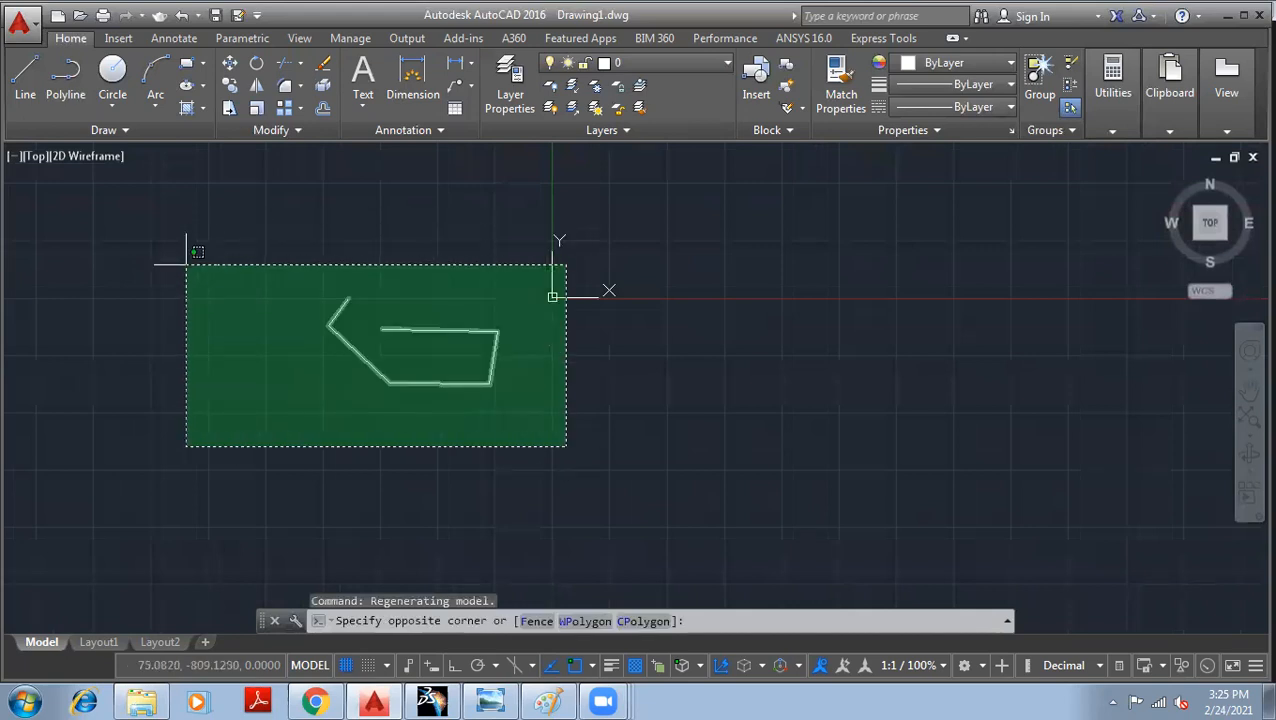
pyautogui.click(505, 390)
pyautogui.click(508, 398)
pyautogui.click(228, 259)
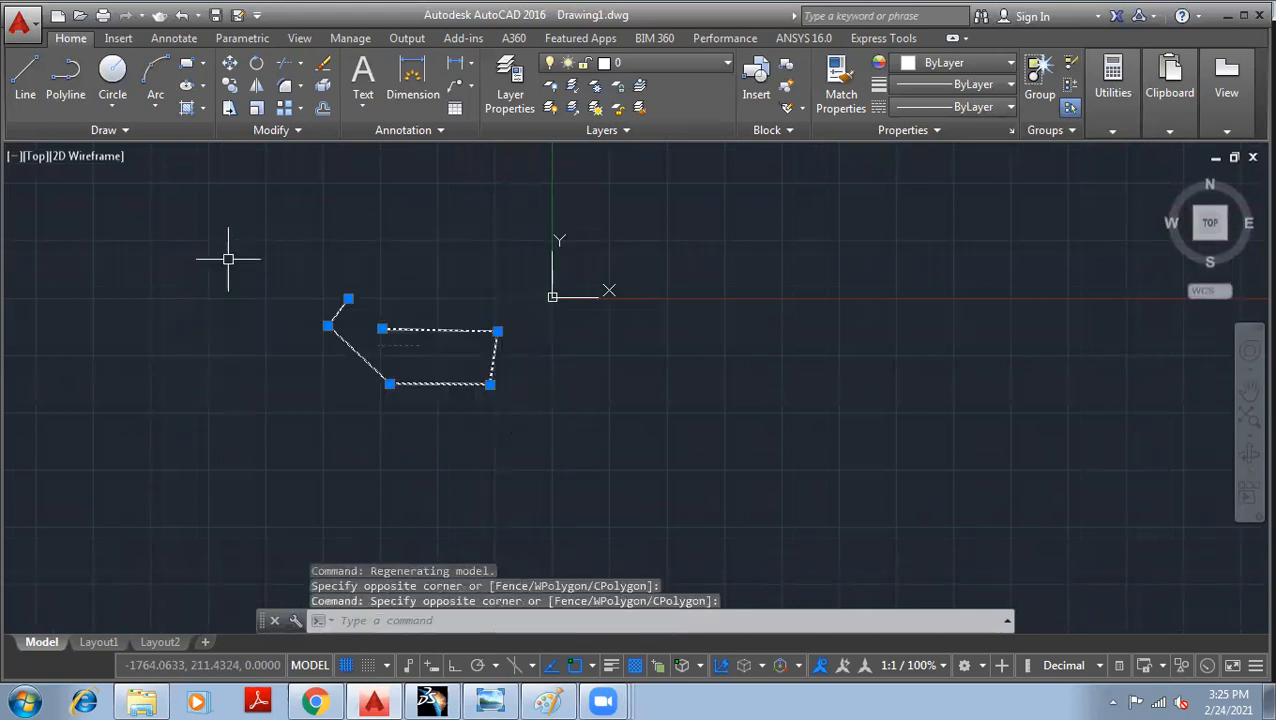
pyautogui.press('Delete')
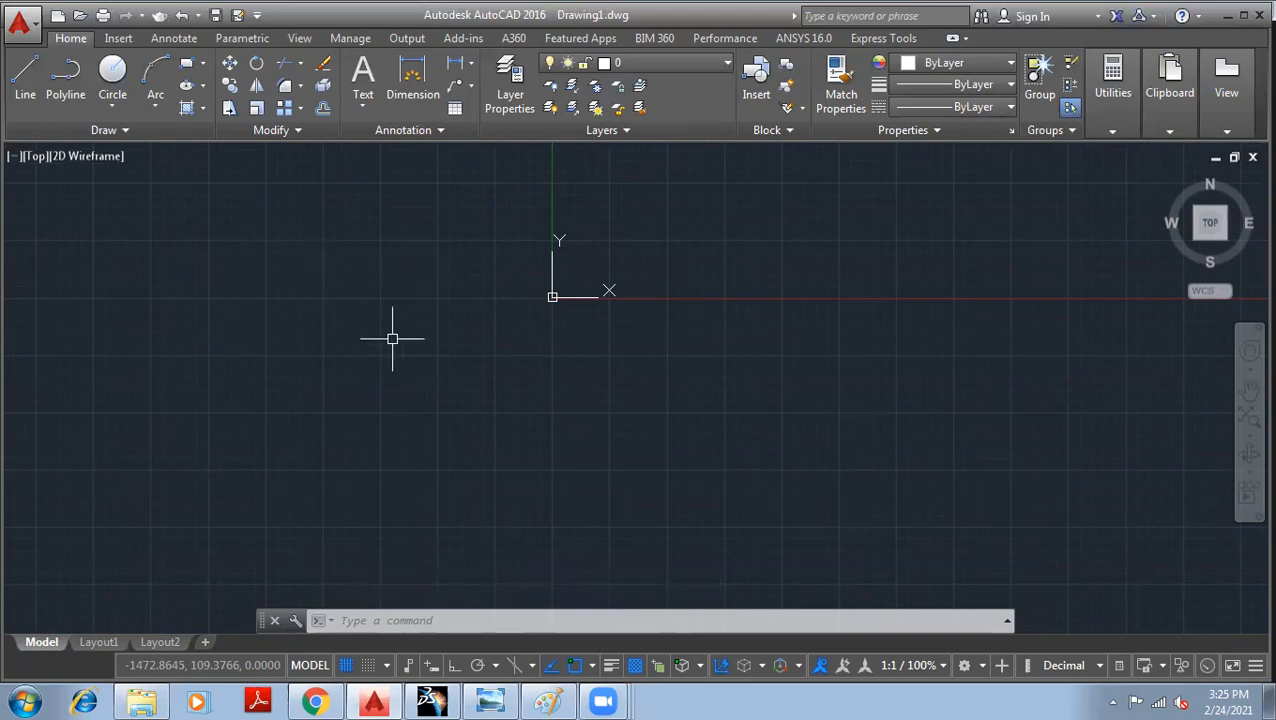
pyautogui.moveTo(605, 280); pyautogui.dragTo(219, 503, button='middle')
pyautogui.moveTo(555, 296); pyautogui.dragTo(518, 333, button='middle')
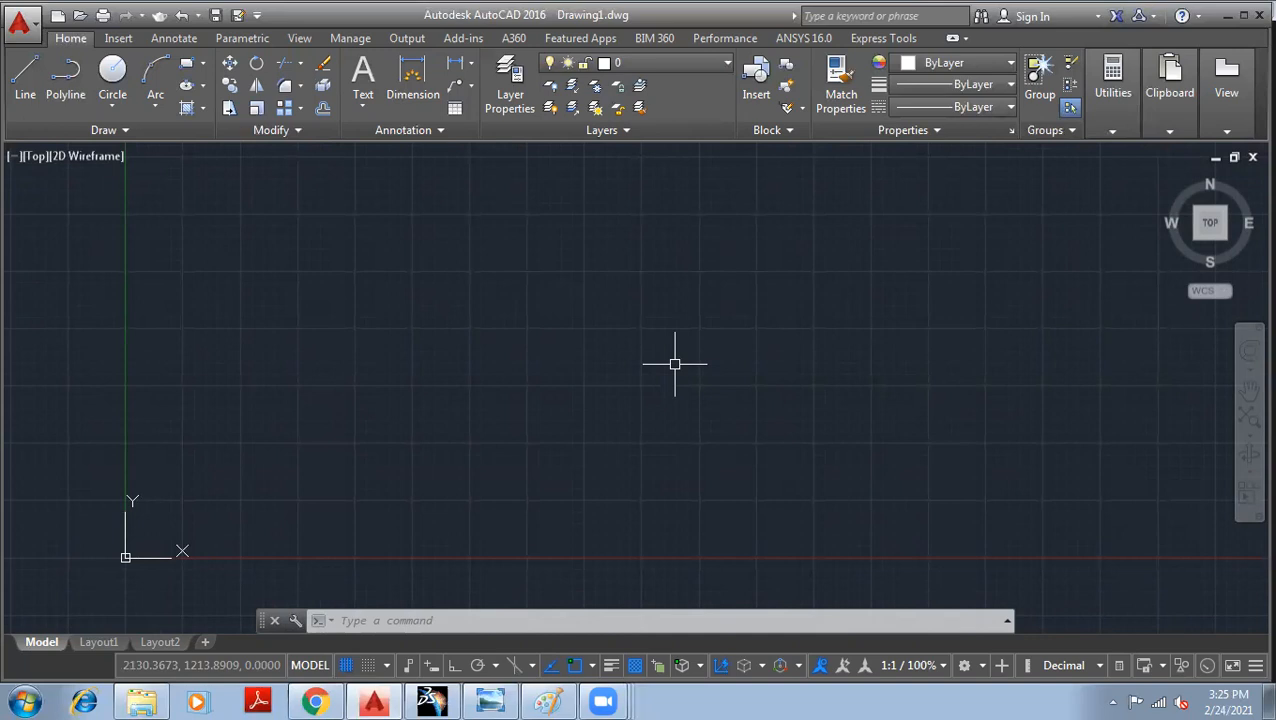
# Open the multiline style manager with MLSTYLE and reposition its dialog so that it is fully in view.
pyautogui.write('m')
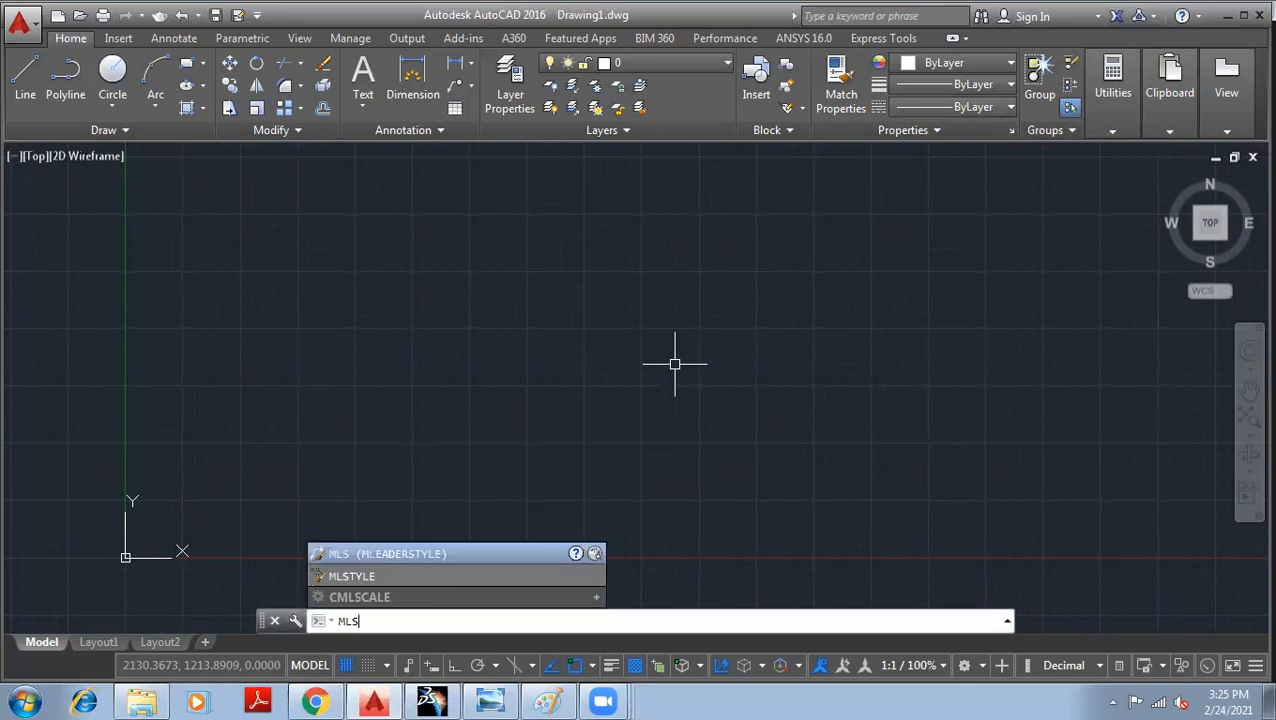
pyautogui.press('Down')
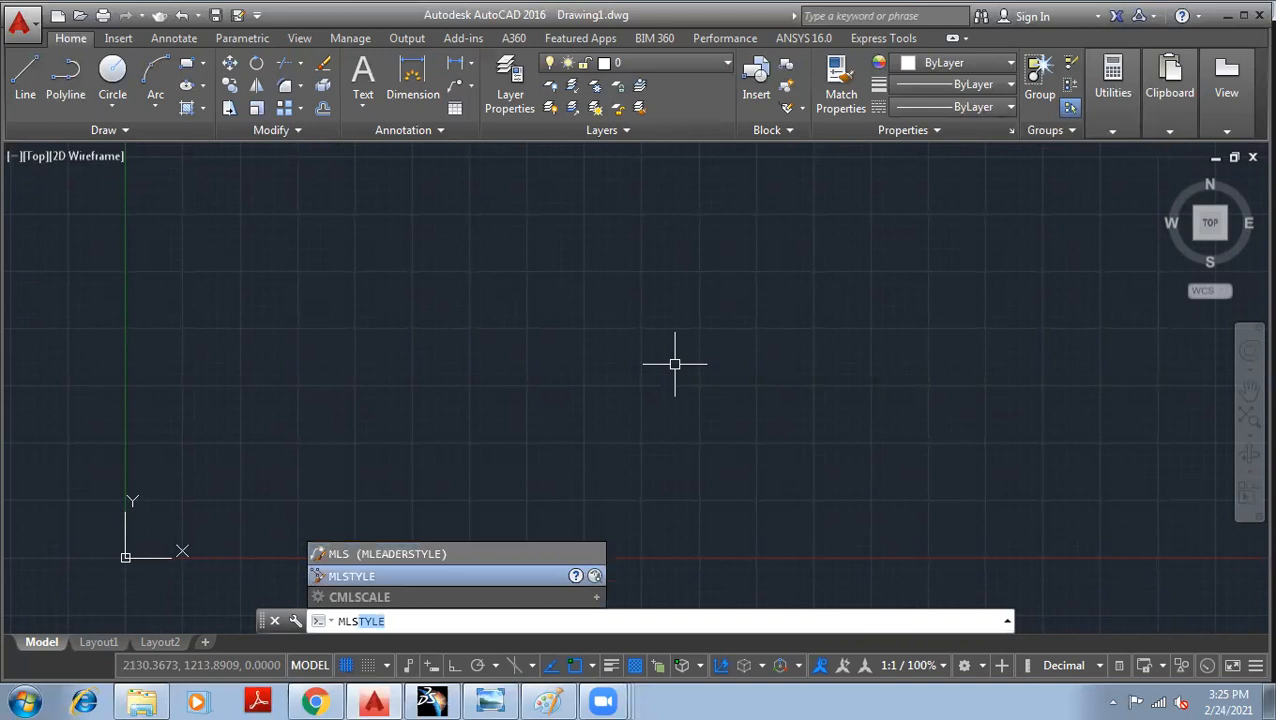
pyautogui.press('Return')
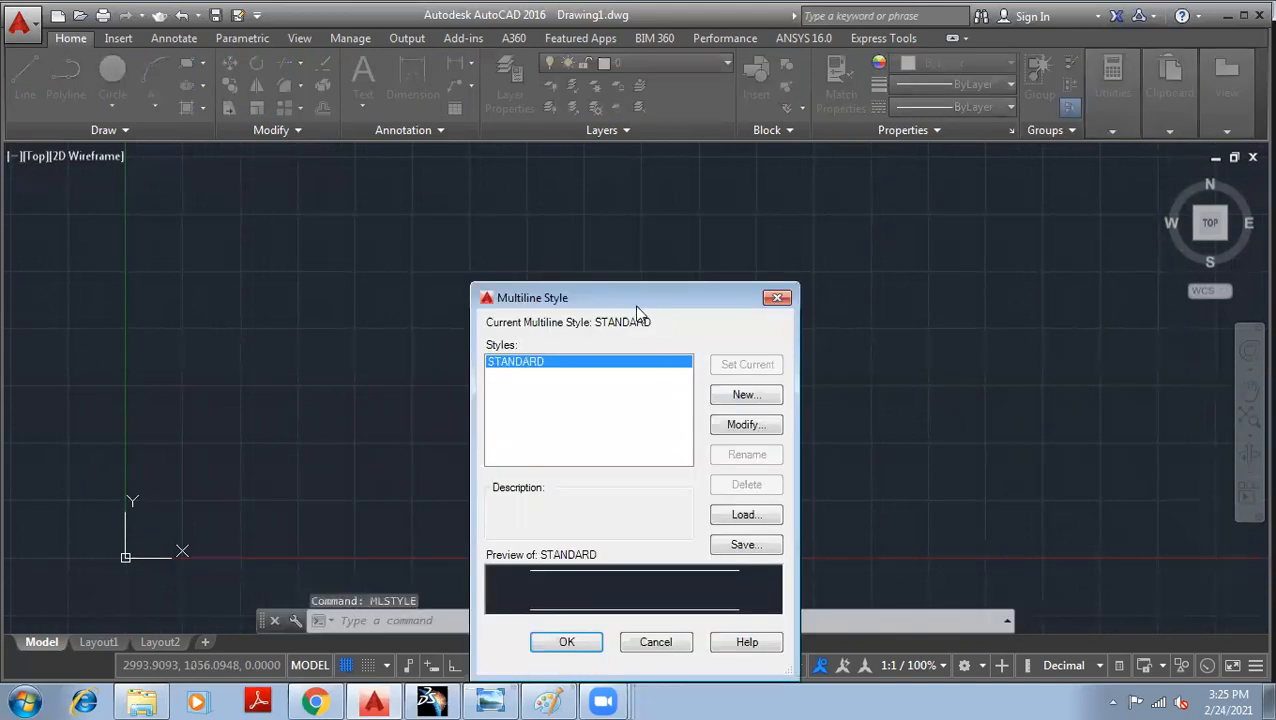
pyautogui.moveTo(640, 307); pyautogui.dragTo(662, 174)
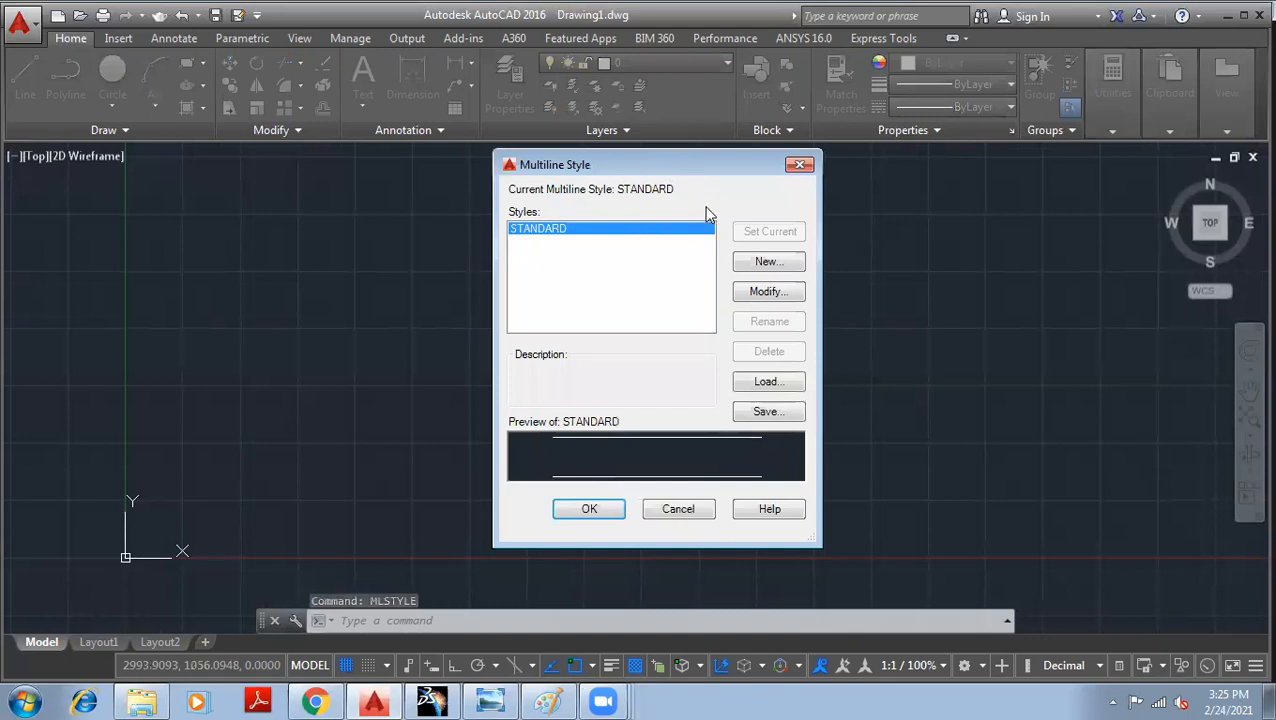
pyautogui.moveTo(660, 165); pyautogui.dragTo(775, 152)
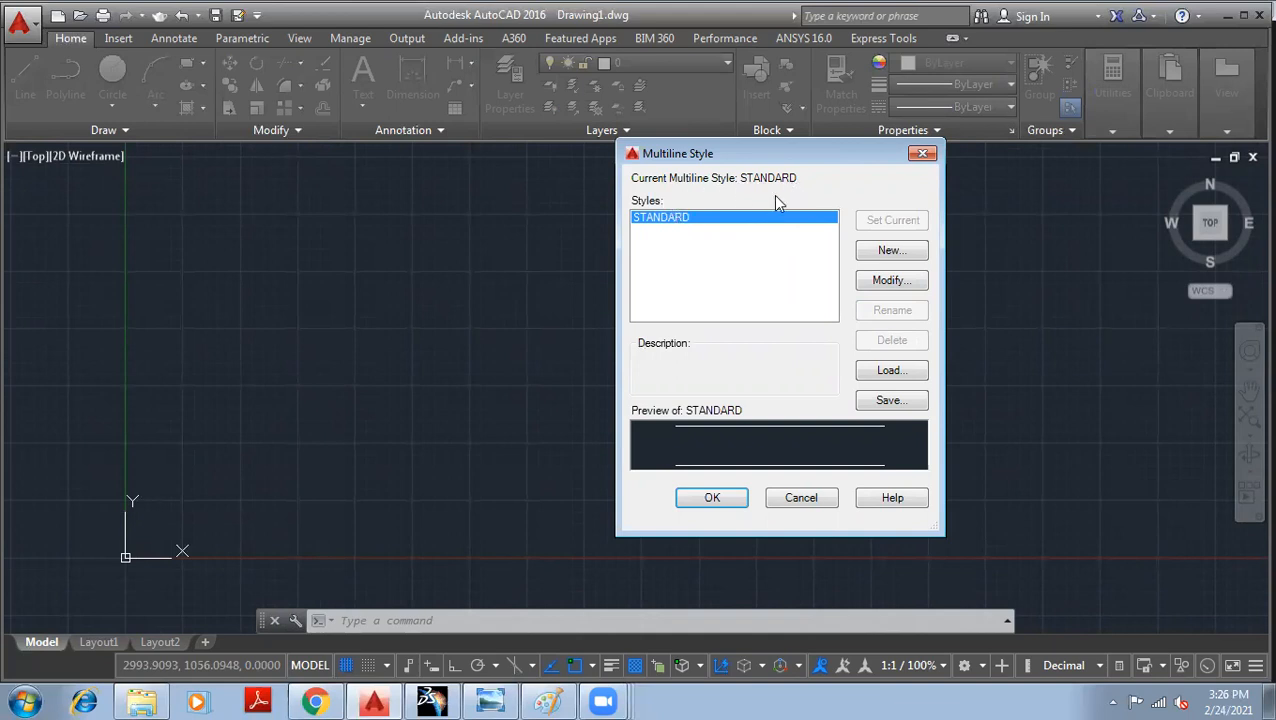
# Create a new multiline style named Deom, based on STANDARD, and continue to its settings.
pyautogui.click(900, 255)
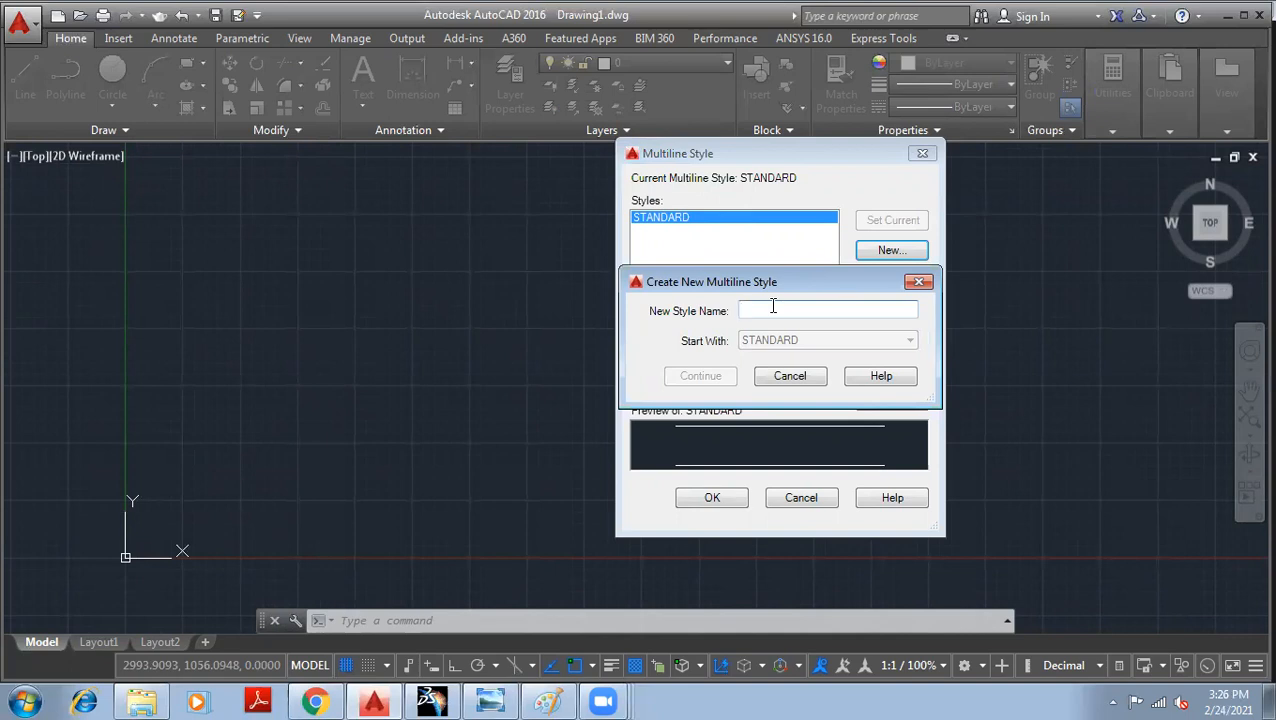
pyautogui.write('For')
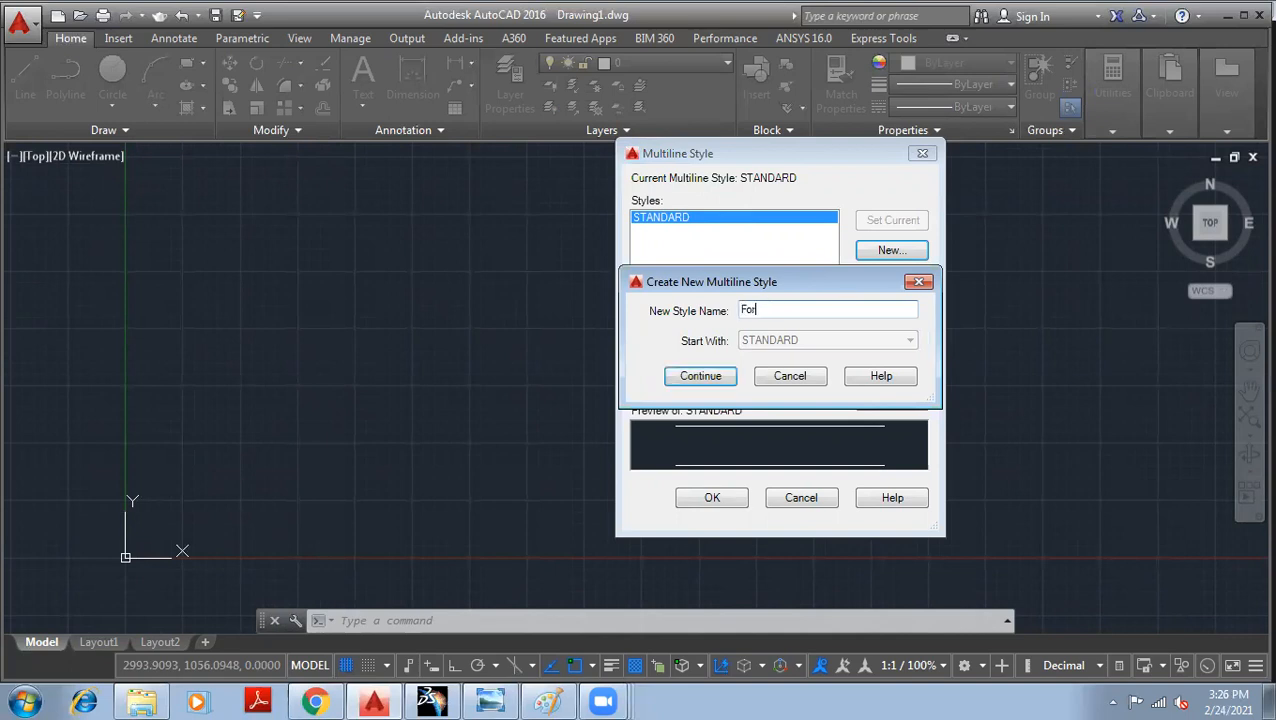
pyautogui.write(' DEmo')
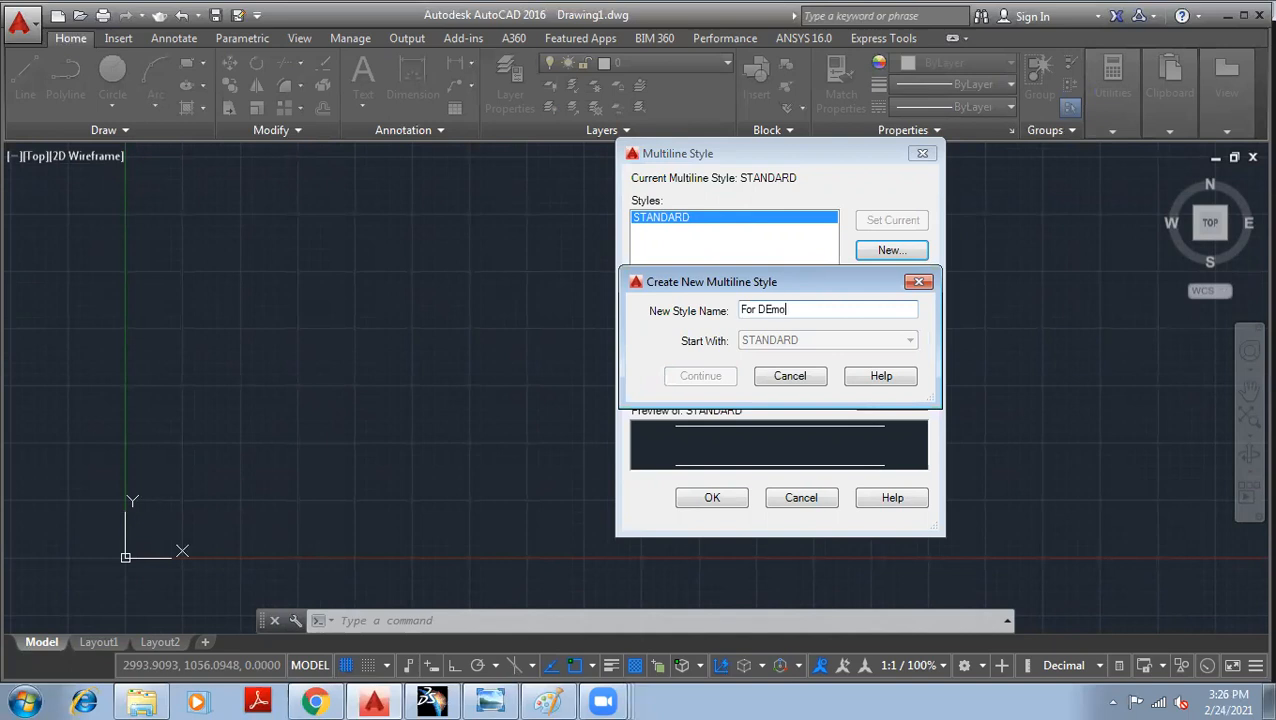
pyautogui.press('BackSpace')
pyautogui.press('BackSpace')
pyautogui.press('BackSpace')
pyautogui.write('eom')
pyautogui.click(758, 311)
pyautogui.press('BackSpace')
pyautogui.press('BackSpace')
pyautogui.press('BackSpace')
pyautogui.press('BackSpace')
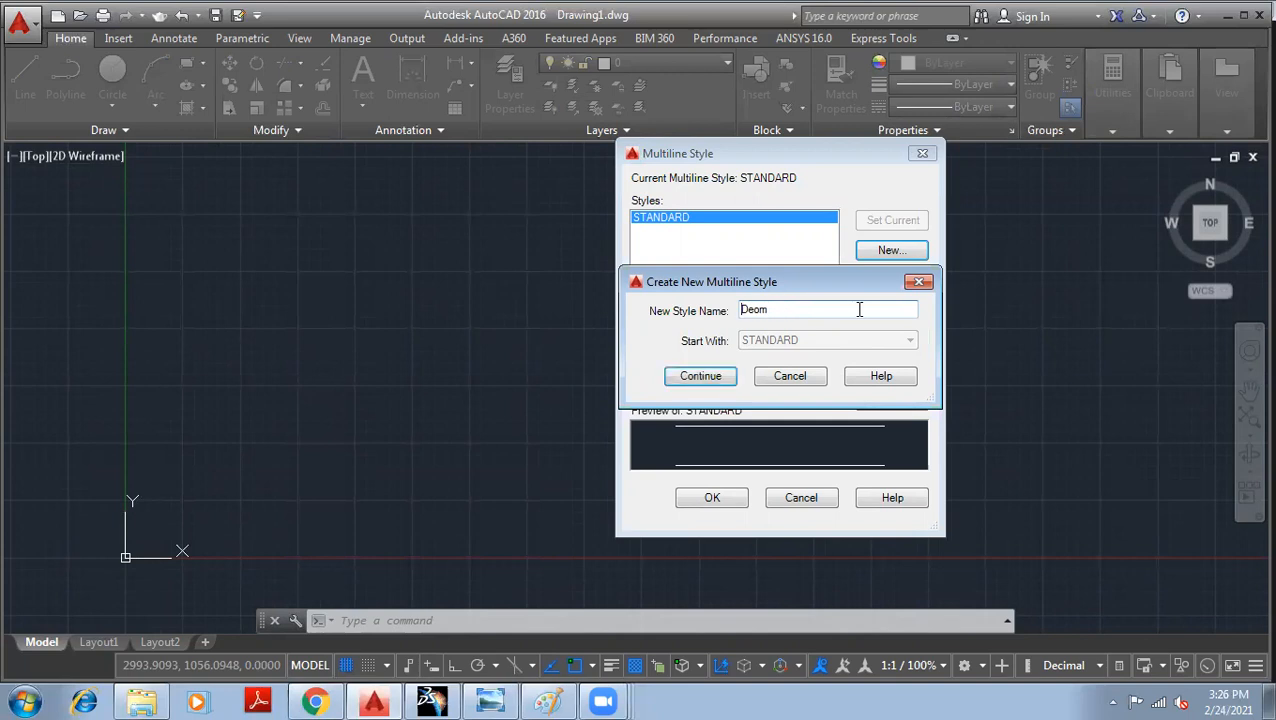
pyautogui.click(848, 306)
pyautogui.click(698, 378)
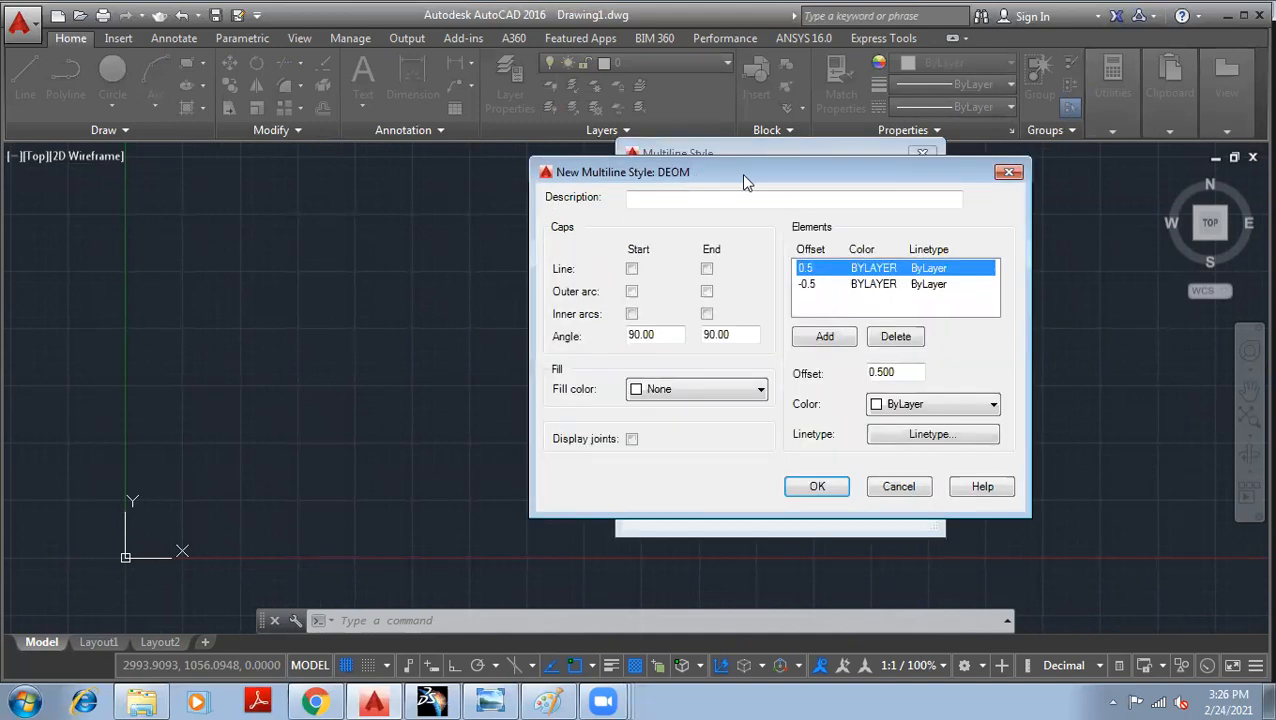
# Describe the new style as "Created for Session on ML" and place its settings dialog beside the style preview.
pyautogui.click(645, 200)
pyautogui.moveTo(758, 170); pyautogui.dragTo(830, 192)
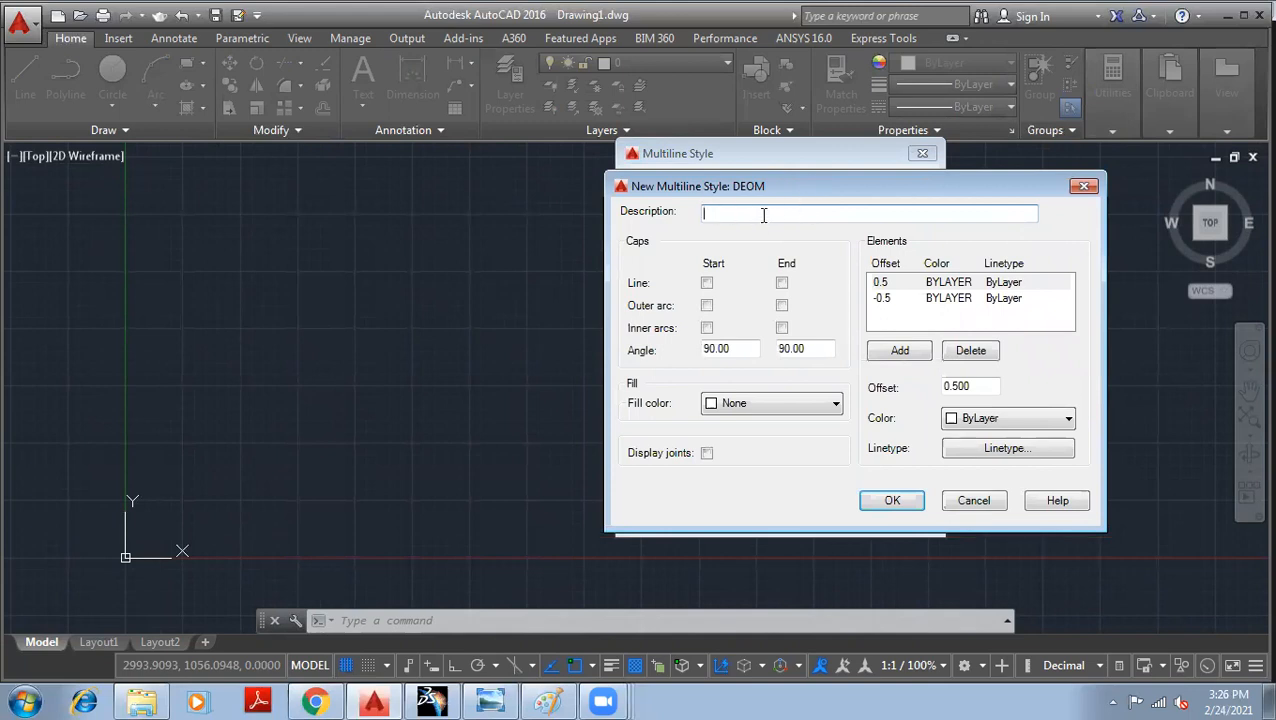
pyautogui.write('Ce')
pyautogui.write('eated ')
pyautogui.write('for')
pyautogui.write(' Sess')
pyautogui.write('ion on ')
pyautogui.write('ML')
pyautogui.moveTo(918, 190); pyautogui.dragTo(412, 158)
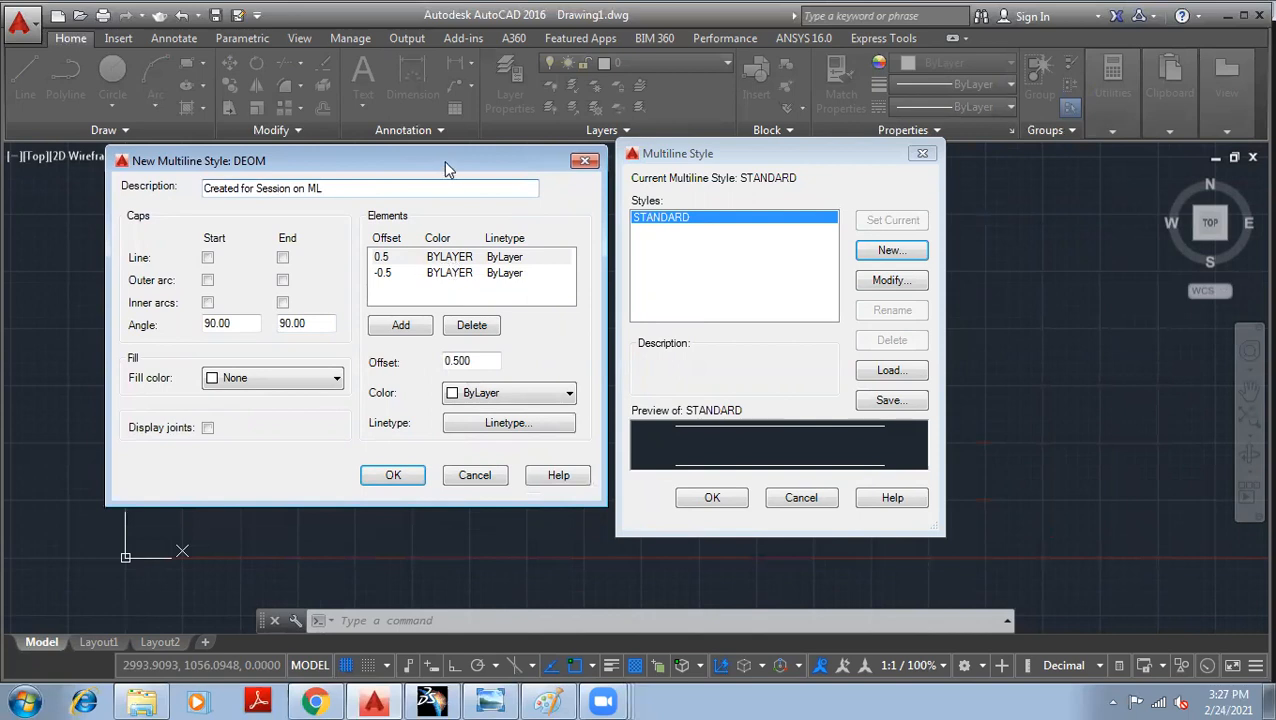
pyautogui.moveTo(444, 160); pyautogui.dragTo(361, 164)
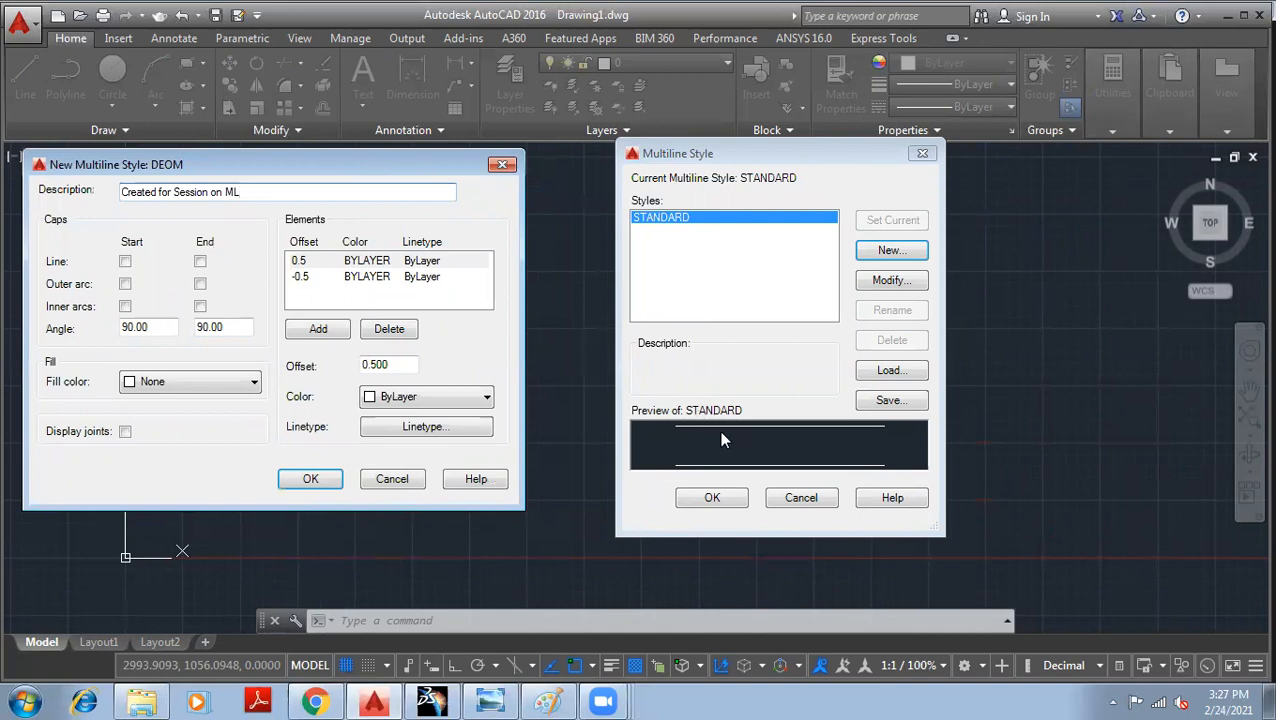
# Add a middle element at offset 0 to the multiline style and color it yellow.
pyautogui.click(350, 275)
pyautogui.click(350, 260)
pyautogui.click(353, 277)
pyautogui.click(430, 296)
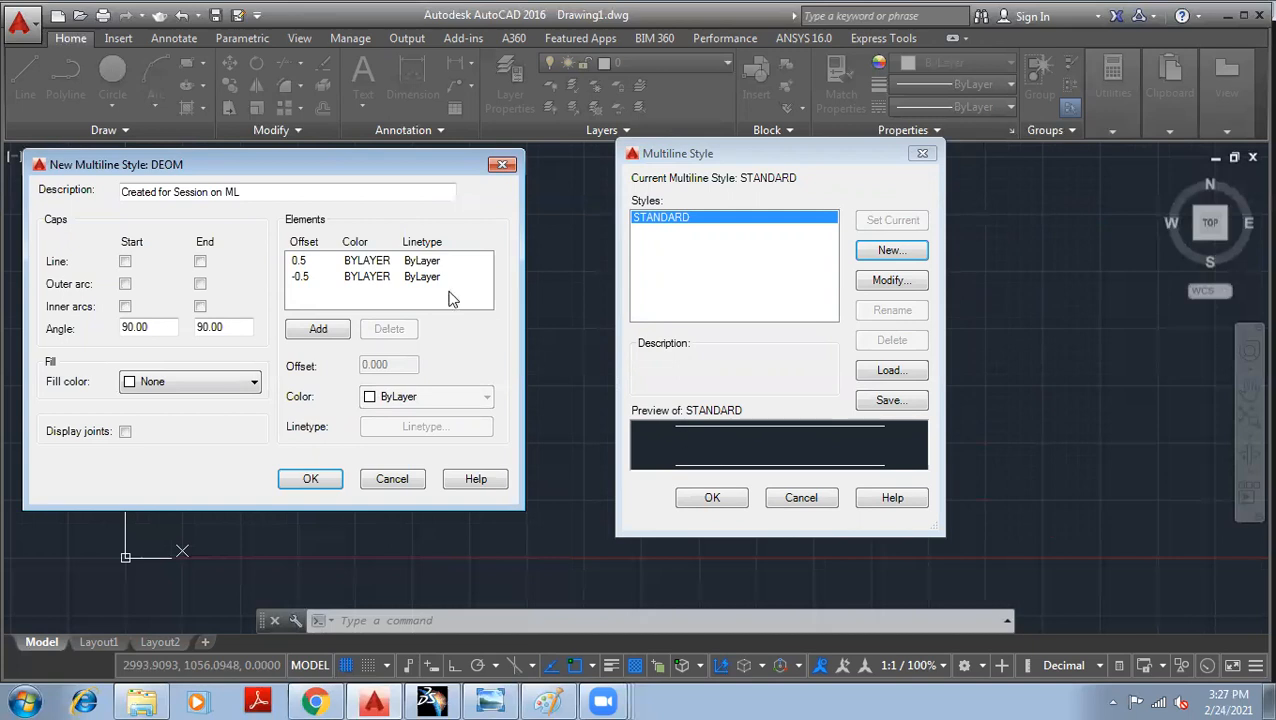
pyautogui.click(325, 334)
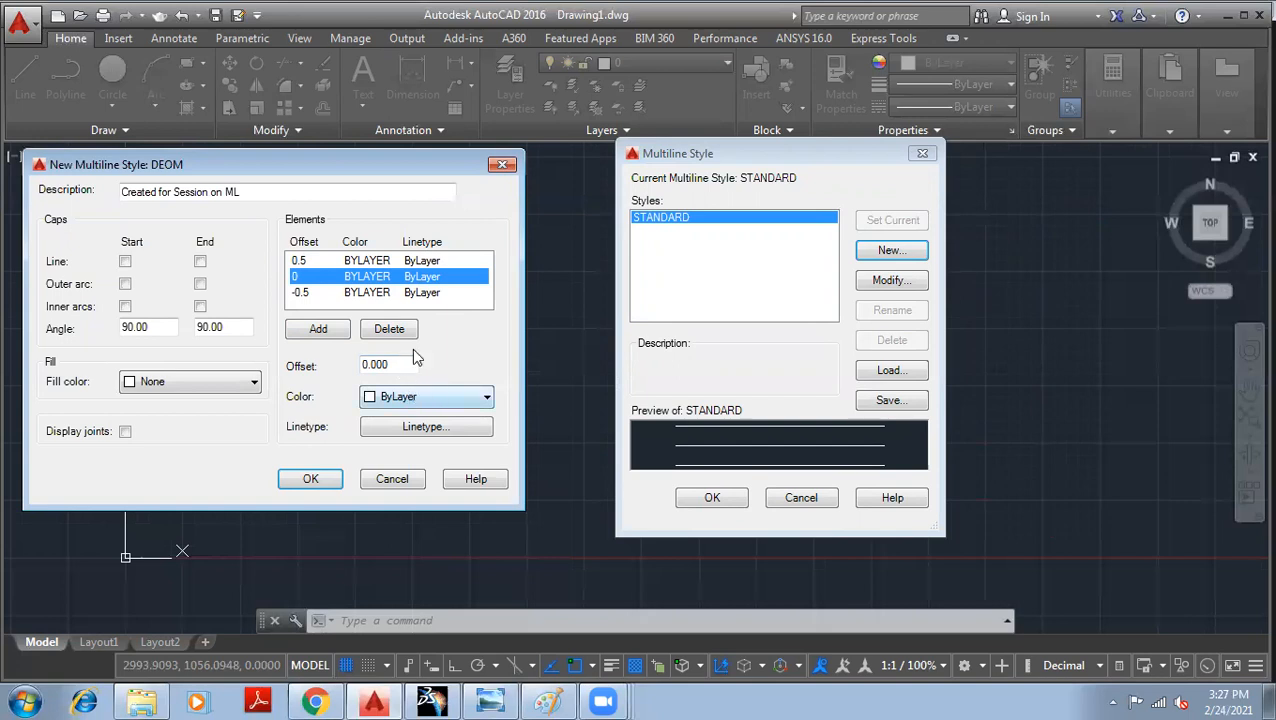
pyautogui.click(452, 397)
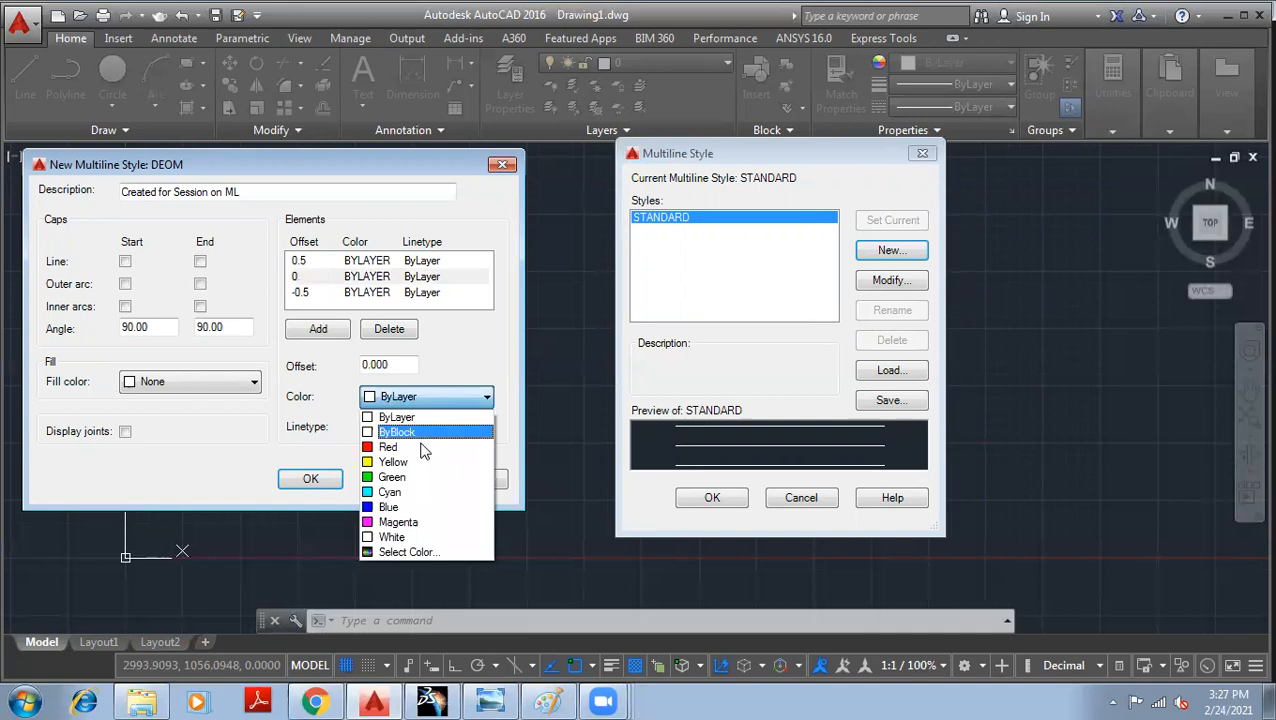
pyautogui.click(423, 461)
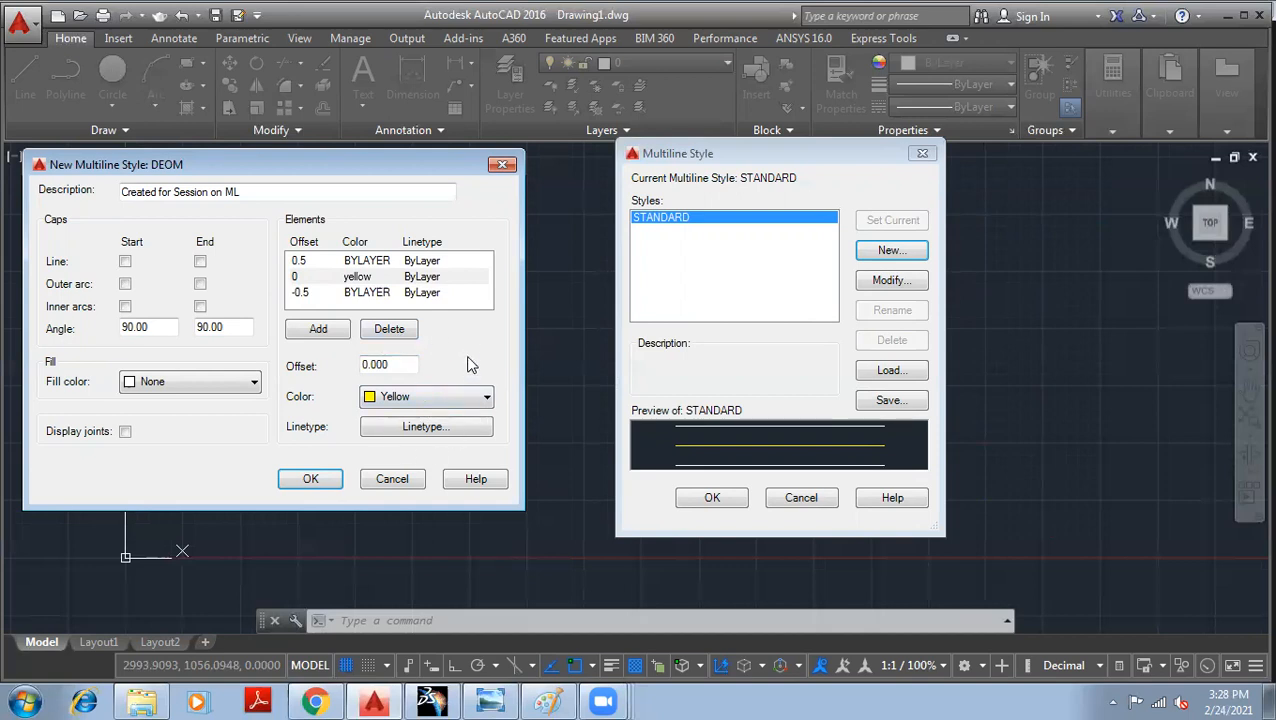
# Load the CENTERX2 linetype from acad.lin and assign it to the yellow middle element.
pyautogui.click(413, 428)
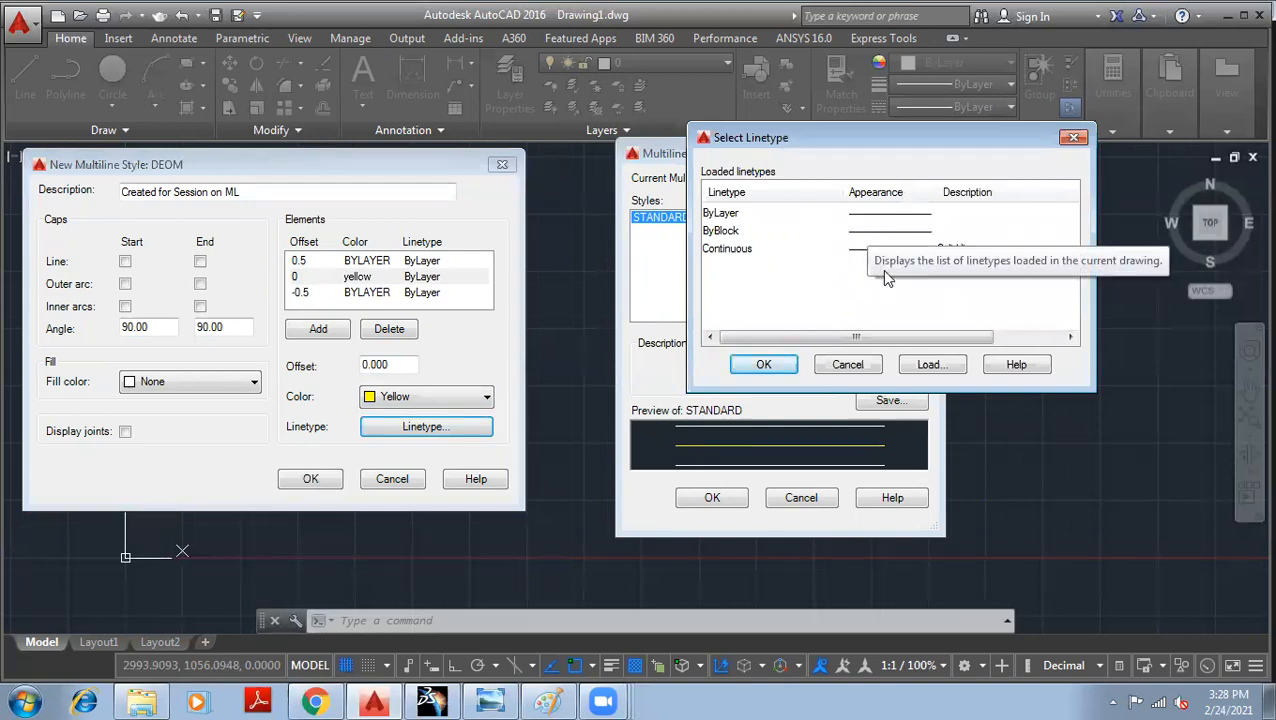
pyautogui.click(943, 363)
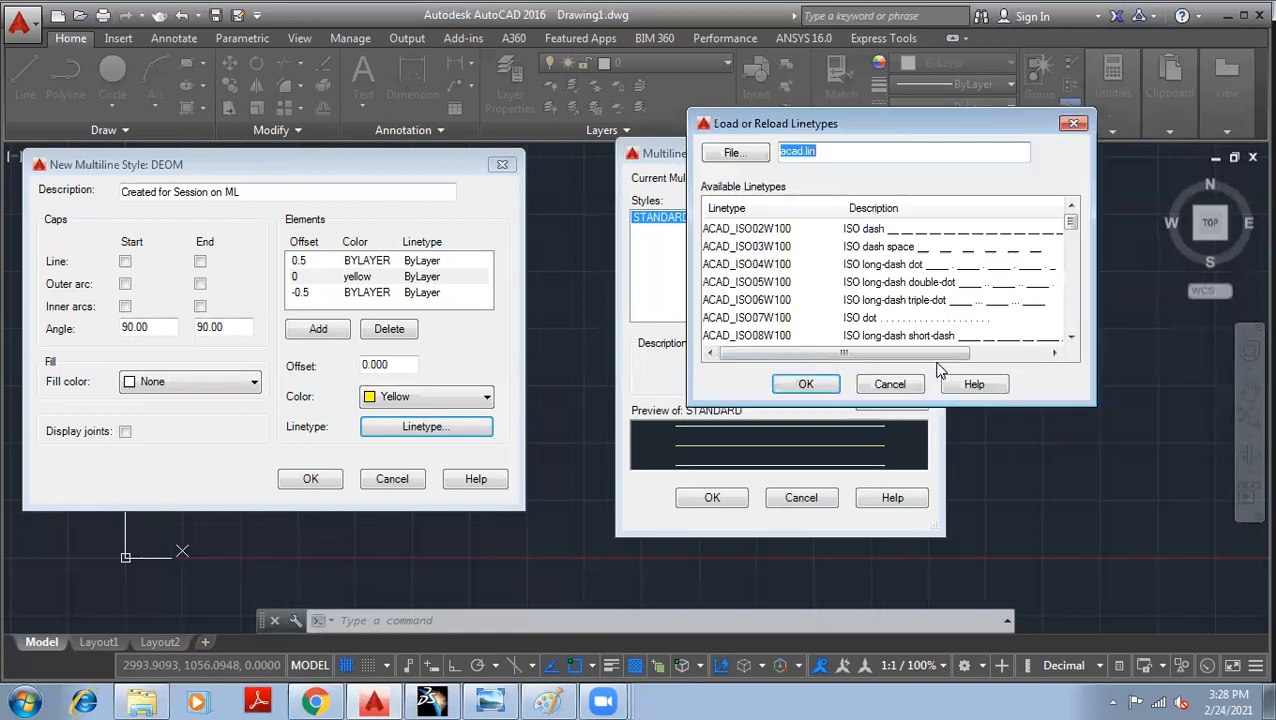
pyautogui.click(869, 230)
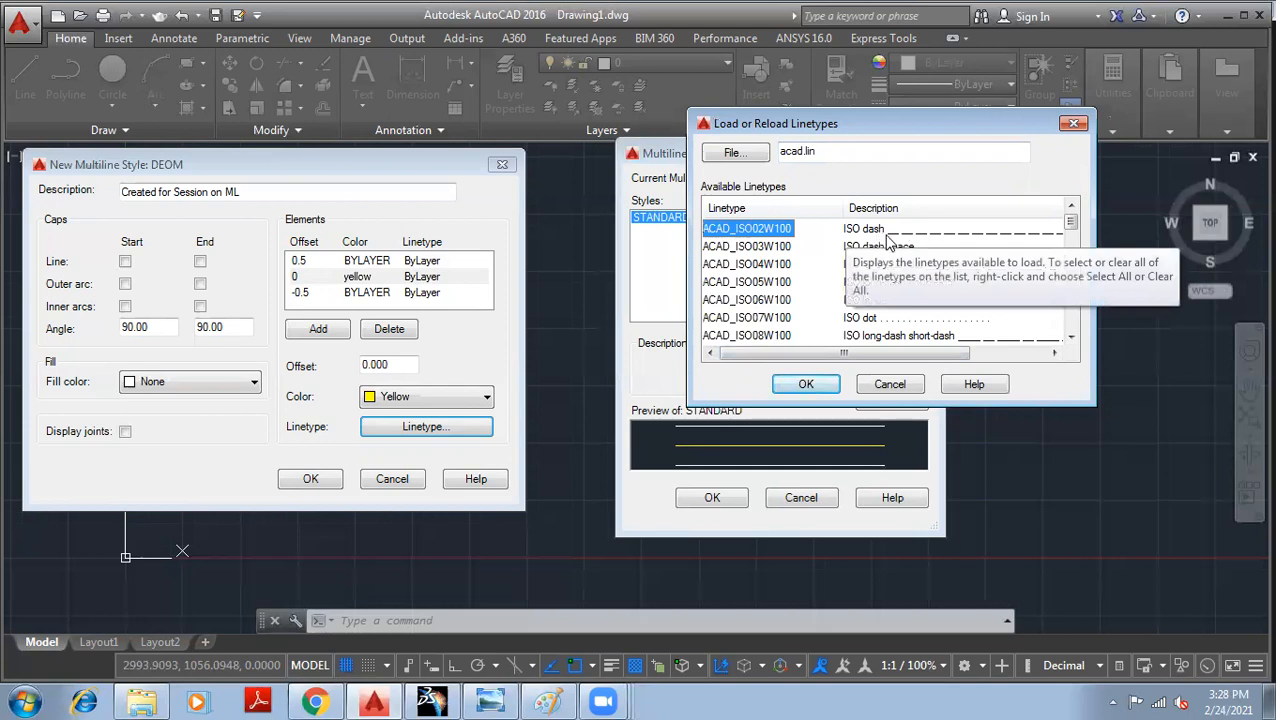
pyautogui.click(1072, 338)
pyautogui.click(1072, 338)
pyautogui.click(1072, 338)
pyautogui.click(1072, 338)
pyautogui.click(1072, 338)
pyautogui.click(1072, 338)
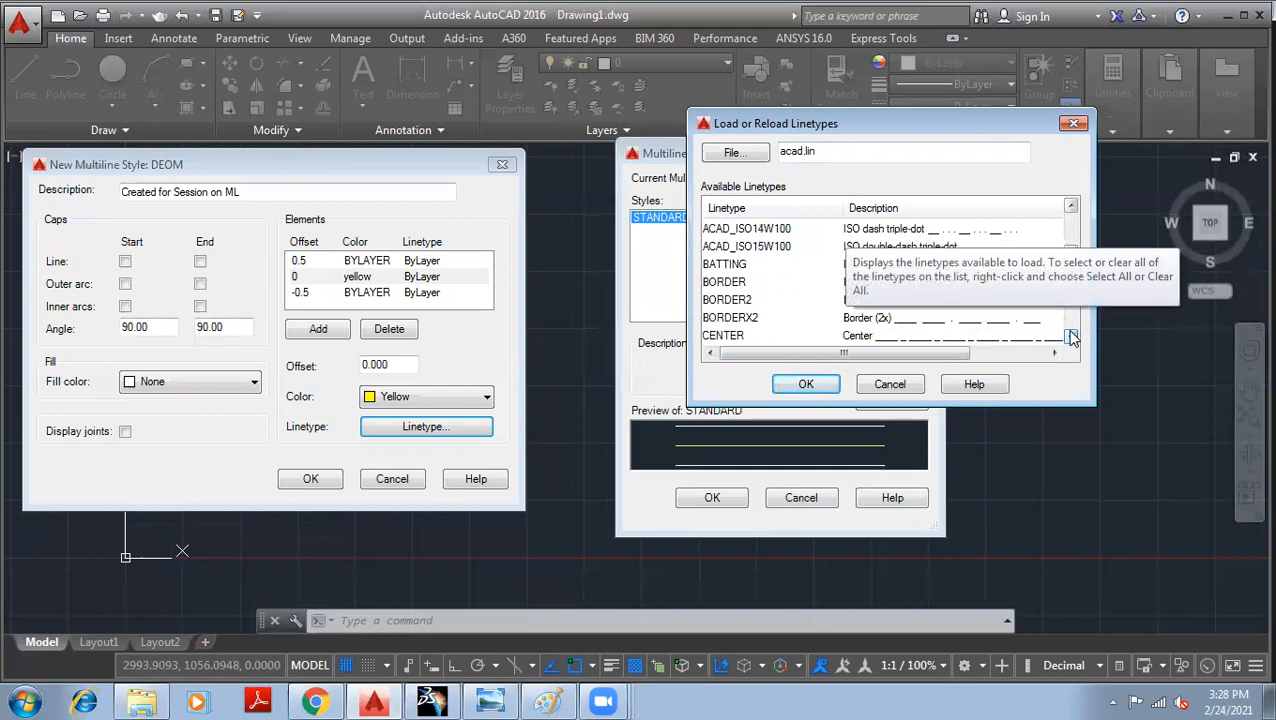
pyautogui.click(1072, 338)
pyautogui.click(1072, 338)
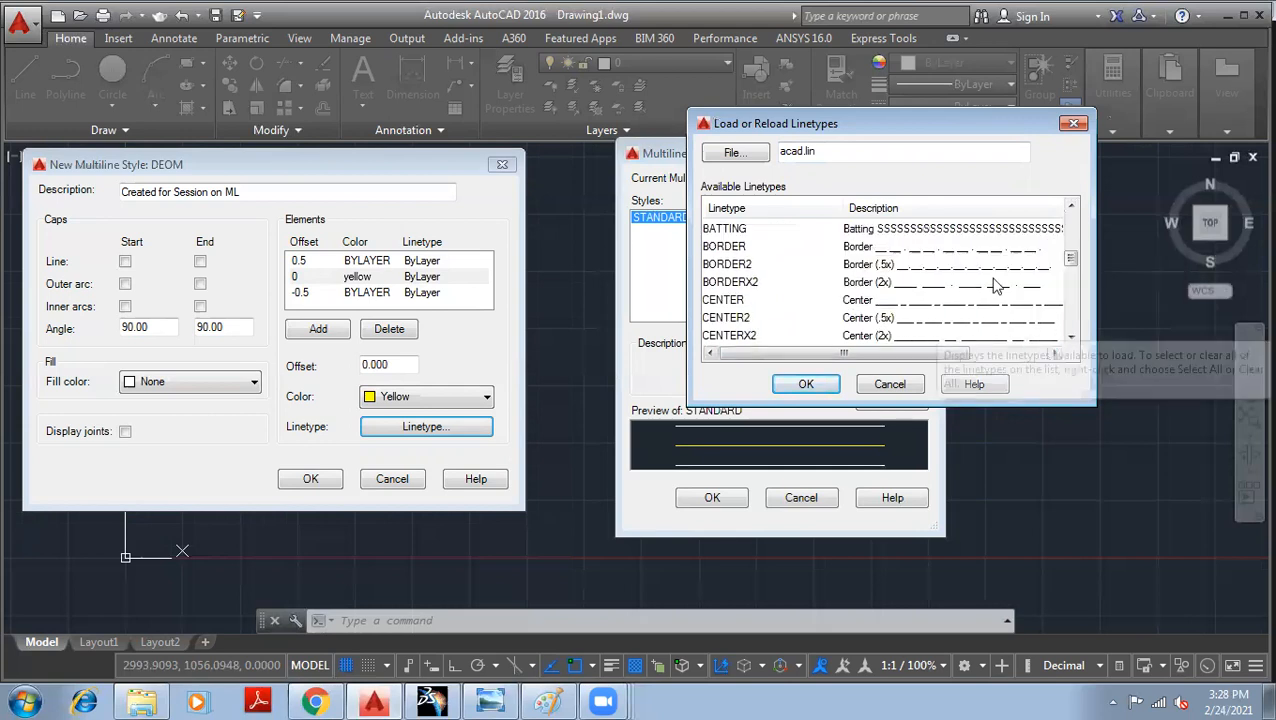
pyautogui.click(873, 336)
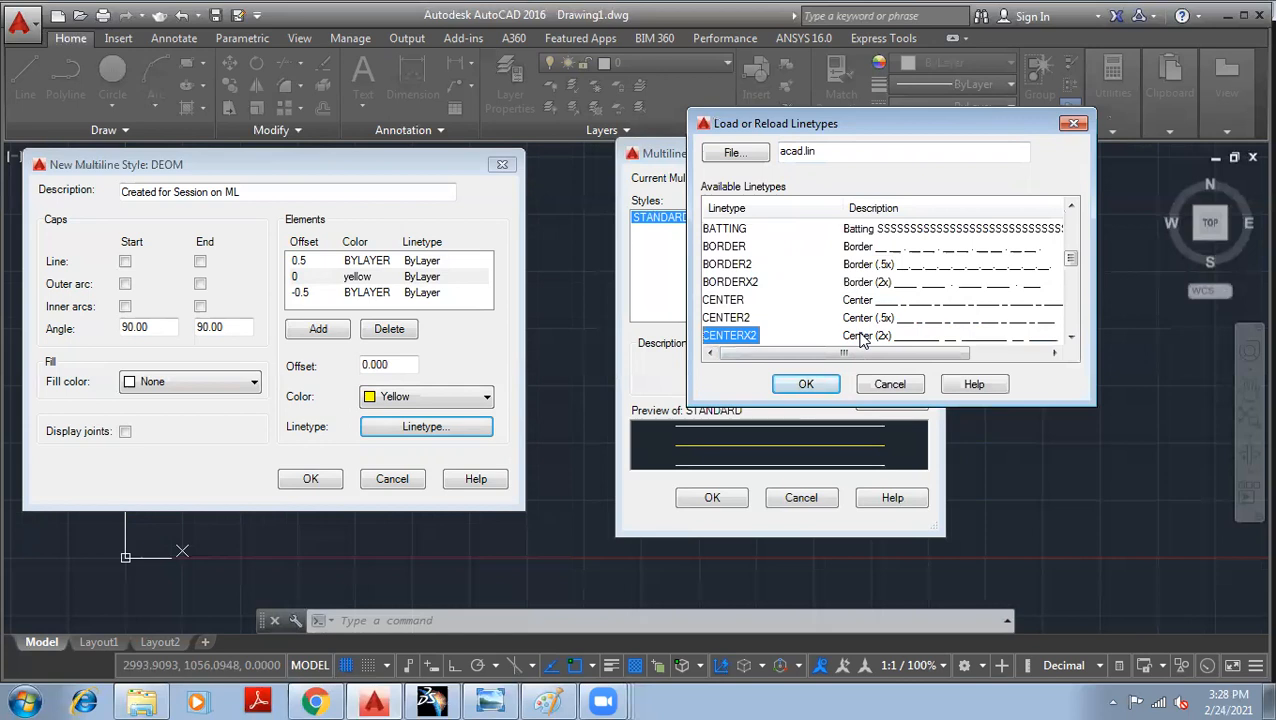
pyautogui.click(805, 385)
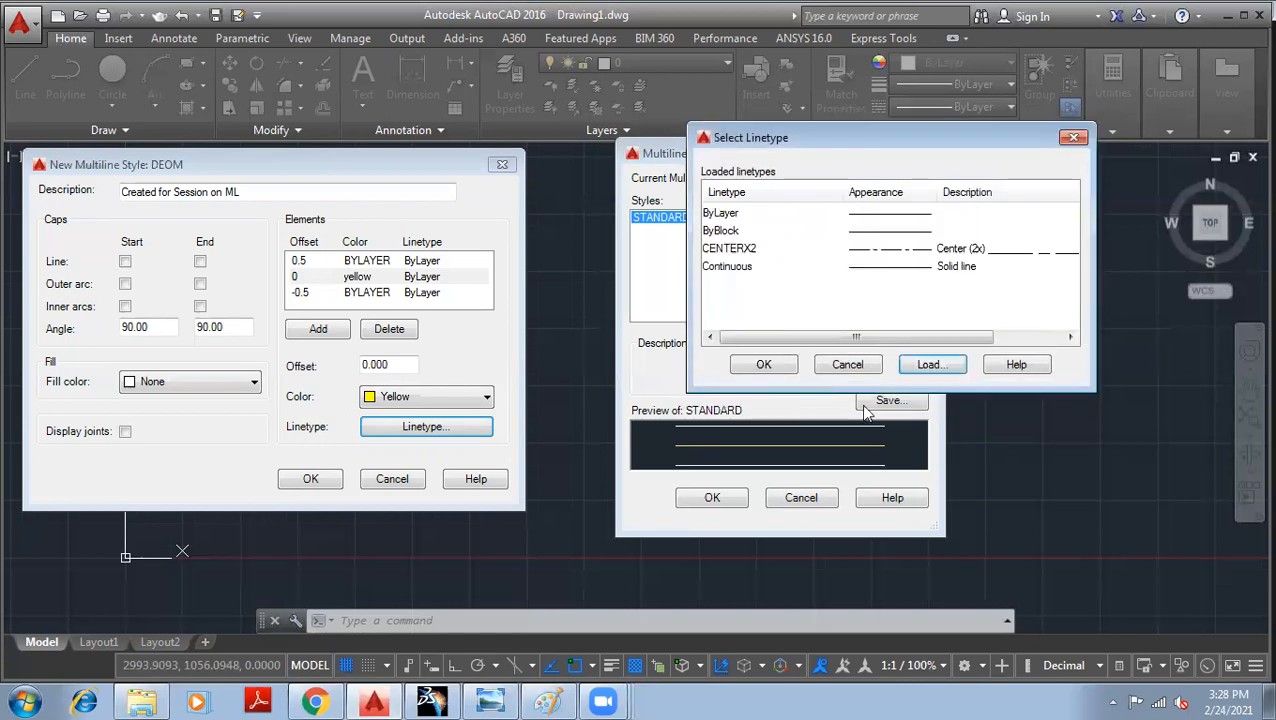
pyautogui.click(911, 252)
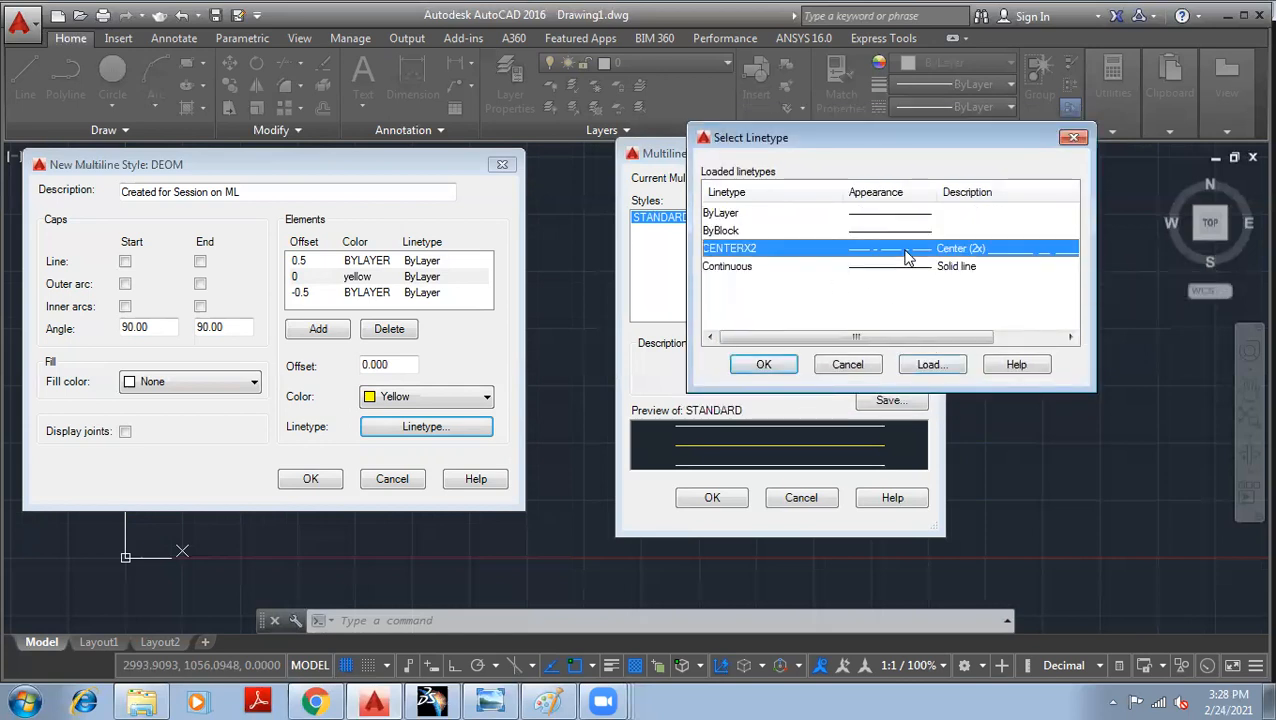
pyautogui.click(763, 366)
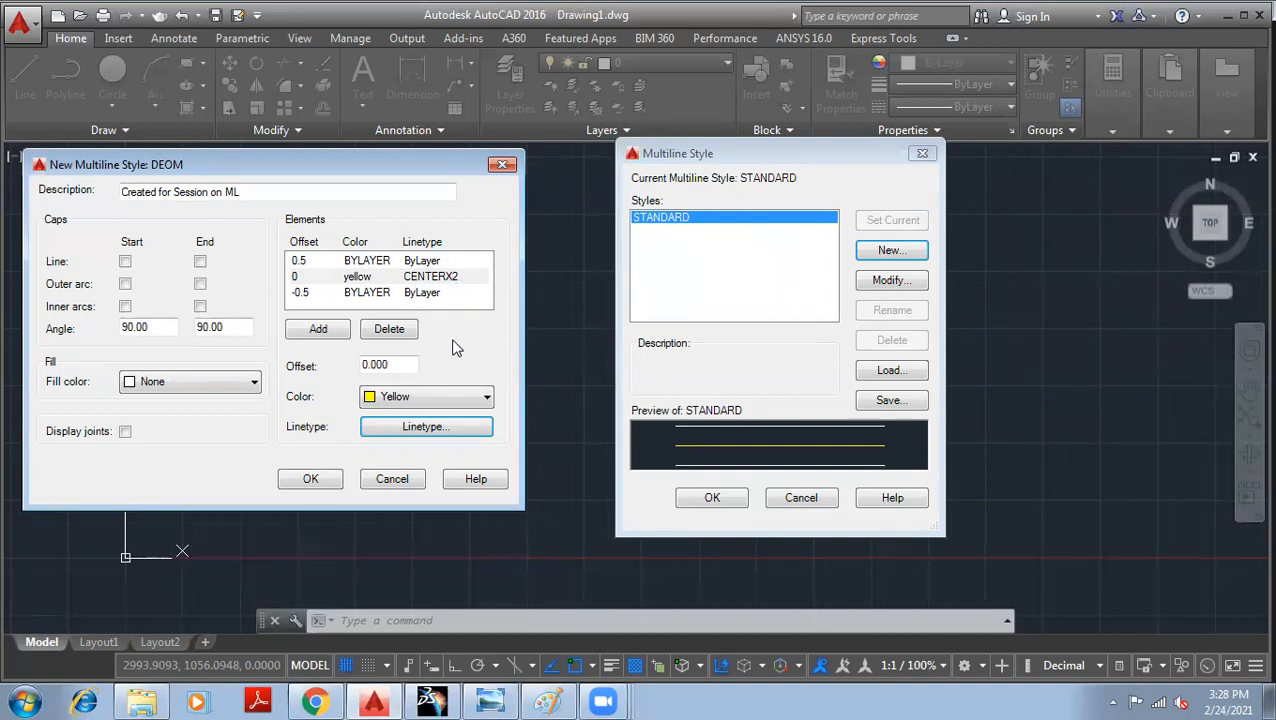
# Add a fourth element to the multiline style, giving the style an outer line at offset -2.
pyautogui.click(316, 332)
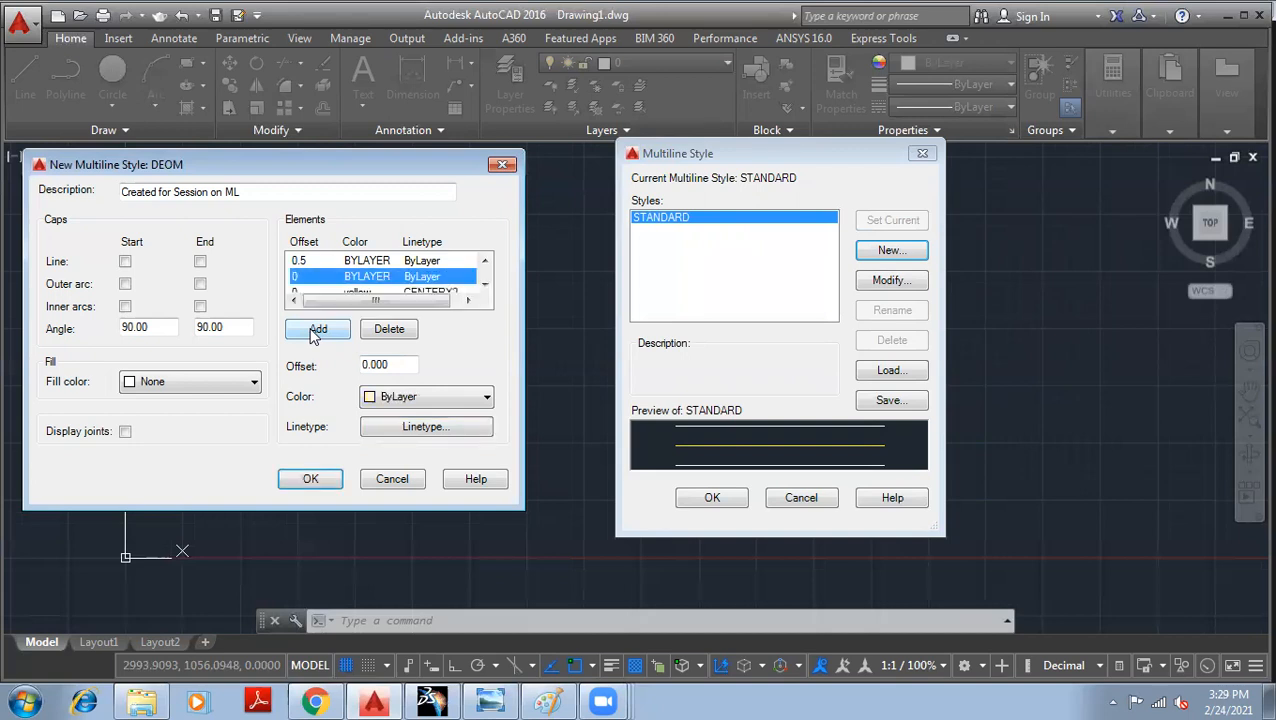
pyautogui.click(484, 284)
pyautogui.click(484, 284)
pyautogui.click(484, 261)
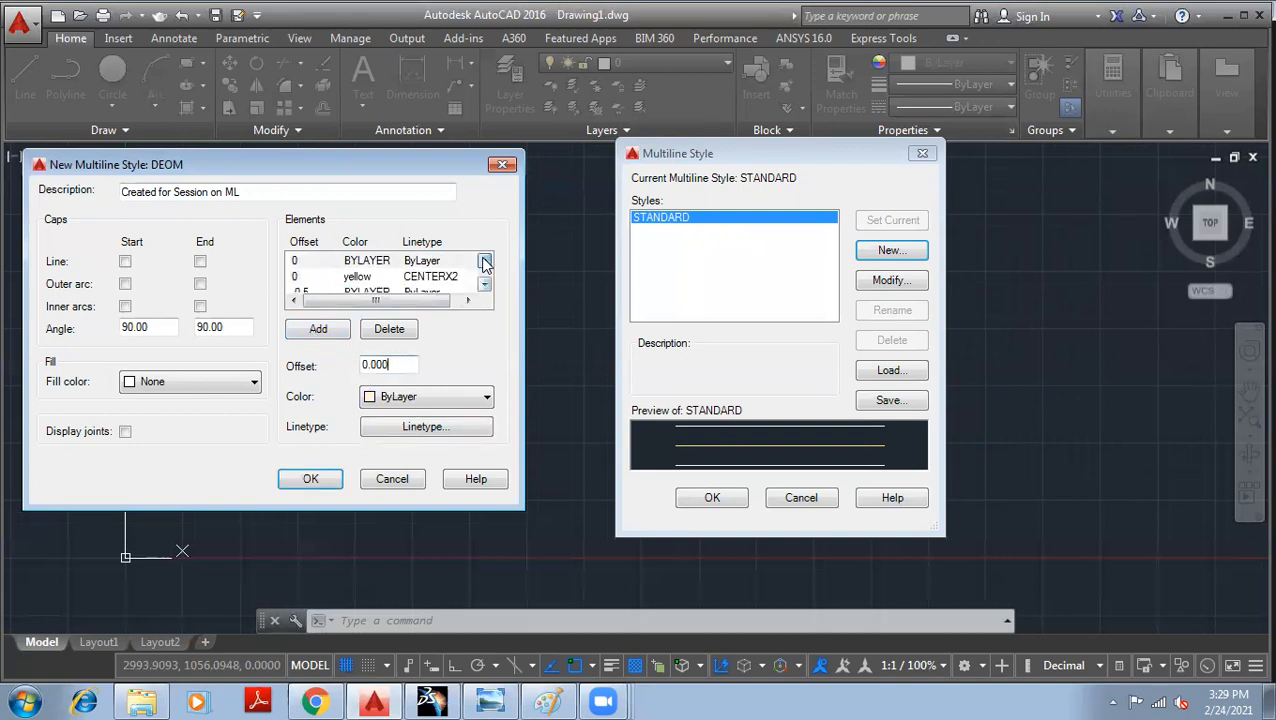
pyautogui.click(304, 285)
pyautogui.click(397, 364)
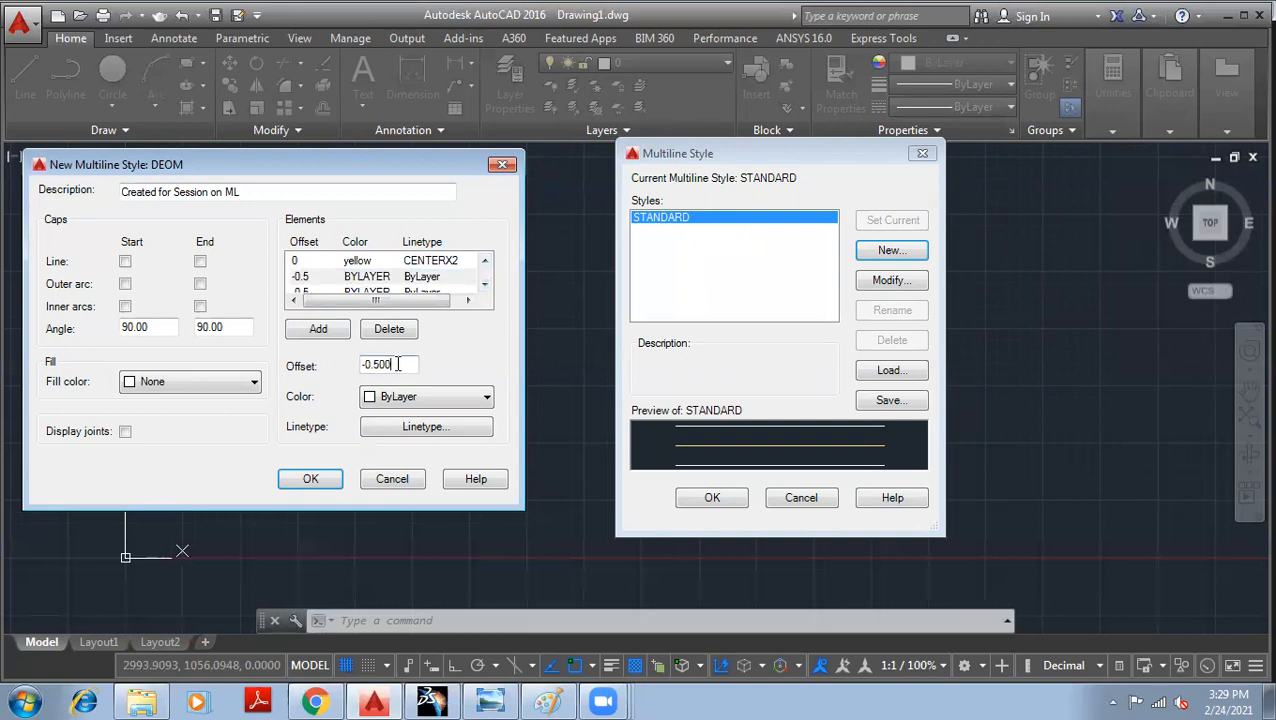
pyautogui.moveTo(403, 364); pyautogui.dragTo(364, 362)
pyautogui.write('-2')
pyautogui.click(484, 260)
pyautogui.click(485, 287)
pyautogui.click(485, 288)
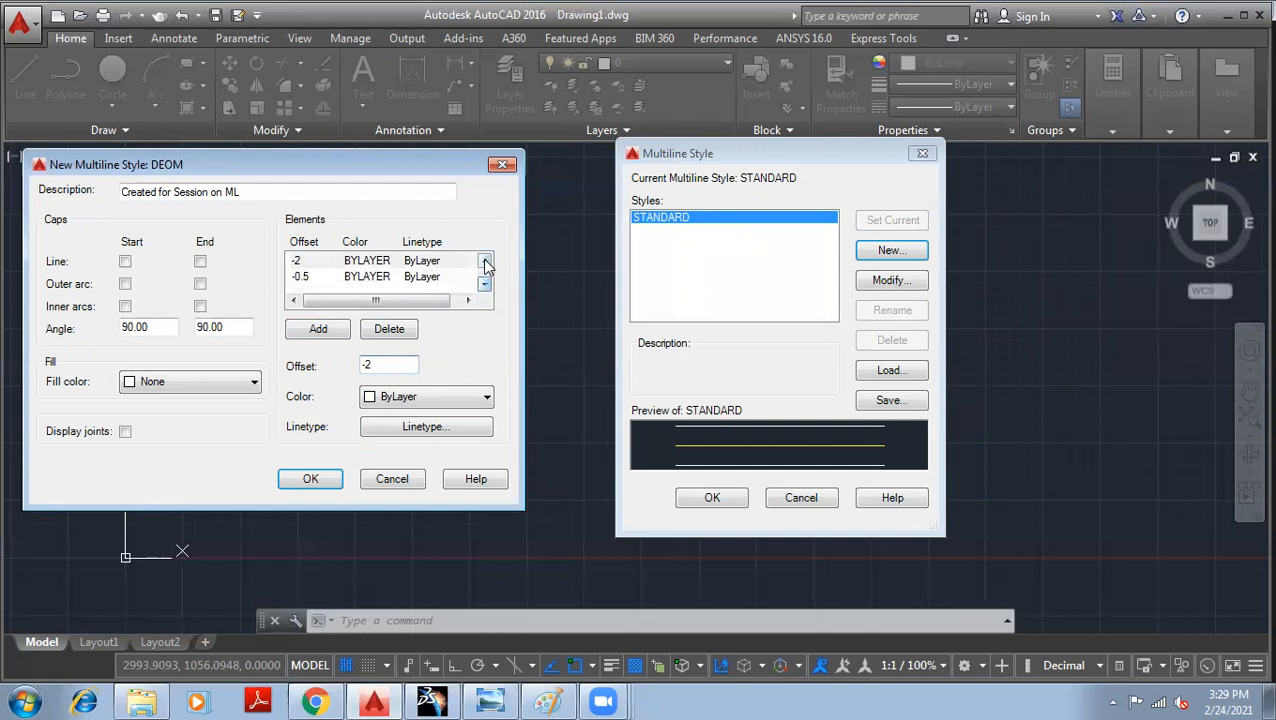
pyautogui.click(485, 261)
pyautogui.click(485, 261)
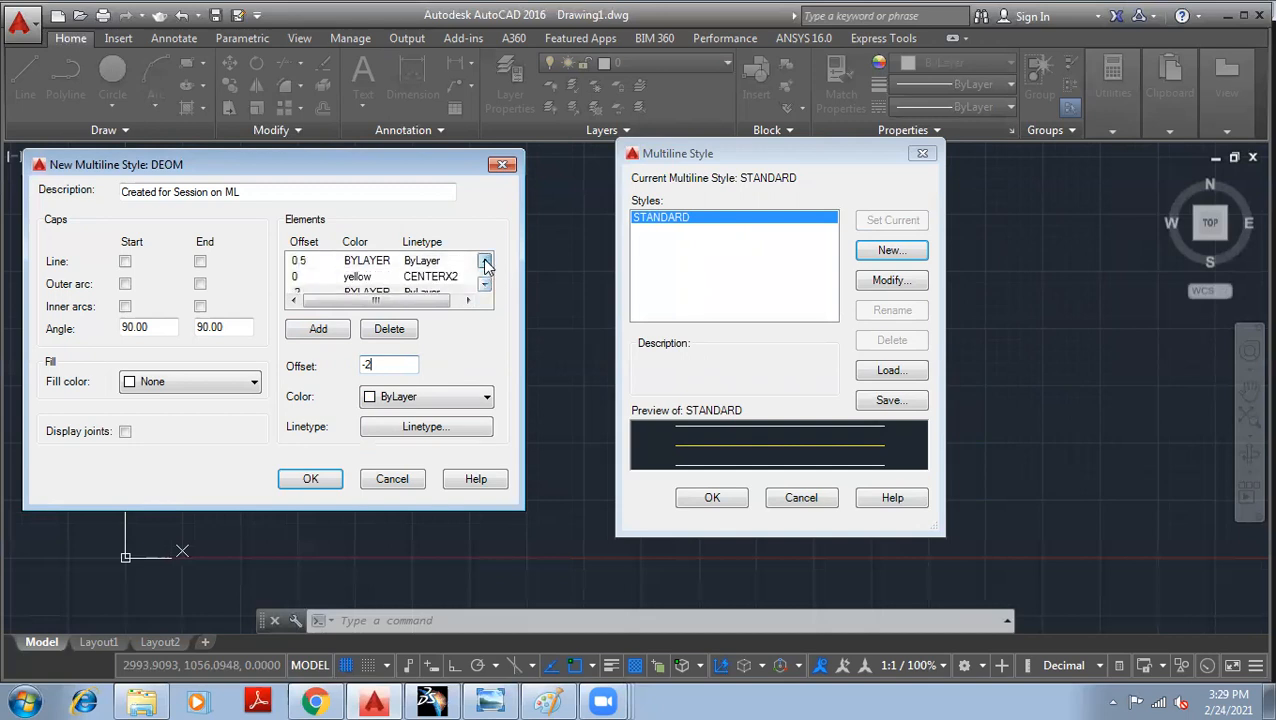
pyautogui.click(355, 277)
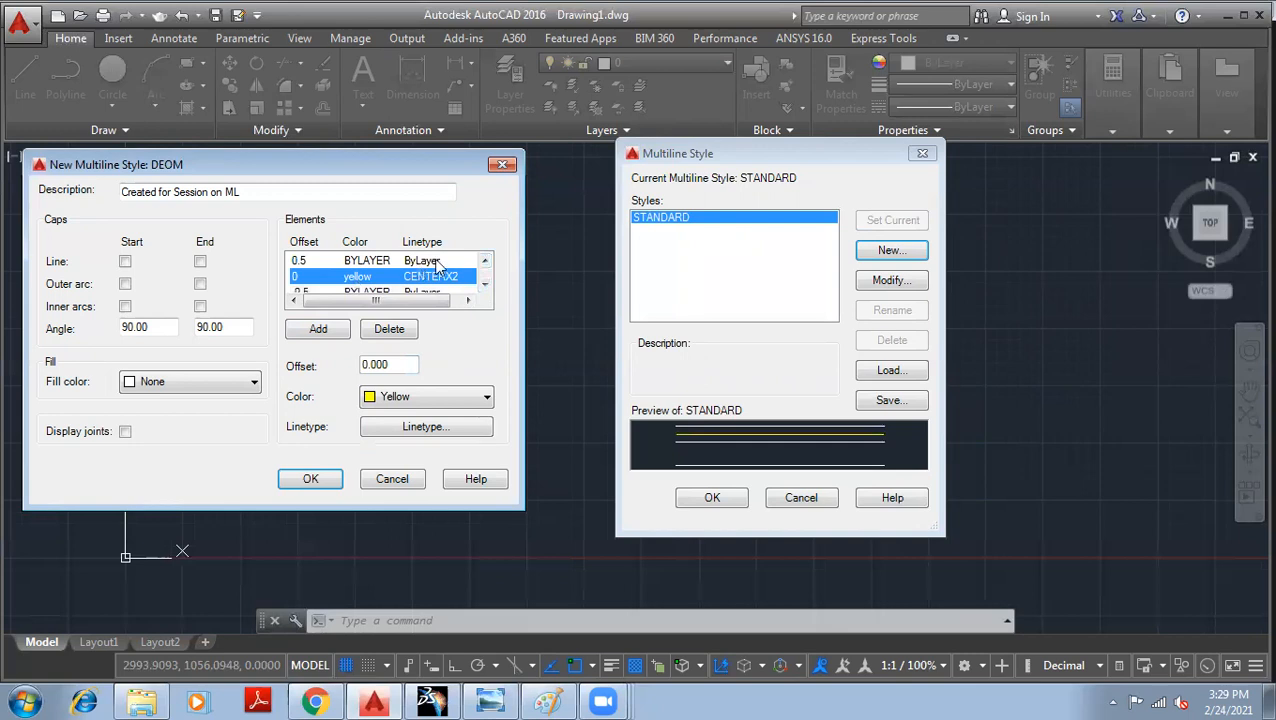
# Set the color of the element at offset -2 to red.
pyautogui.click(484, 287)
pyautogui.click(484, 287)
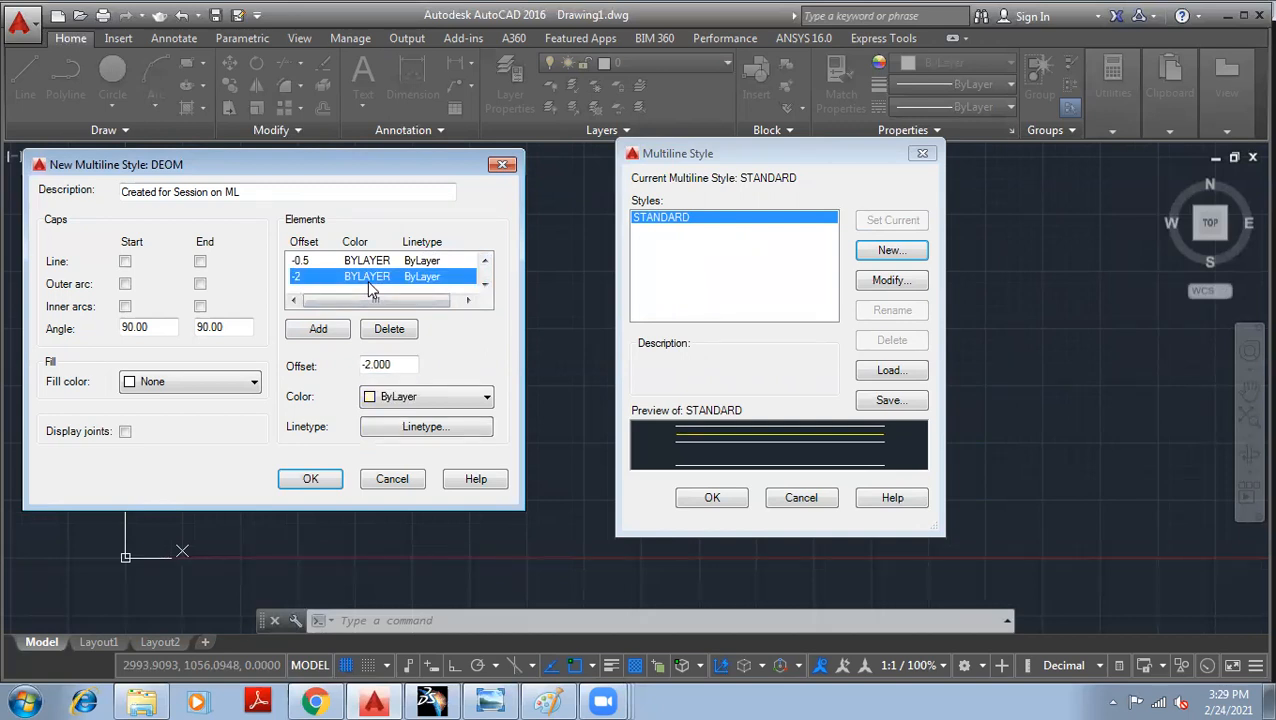
pyautogui.click(429, 397)
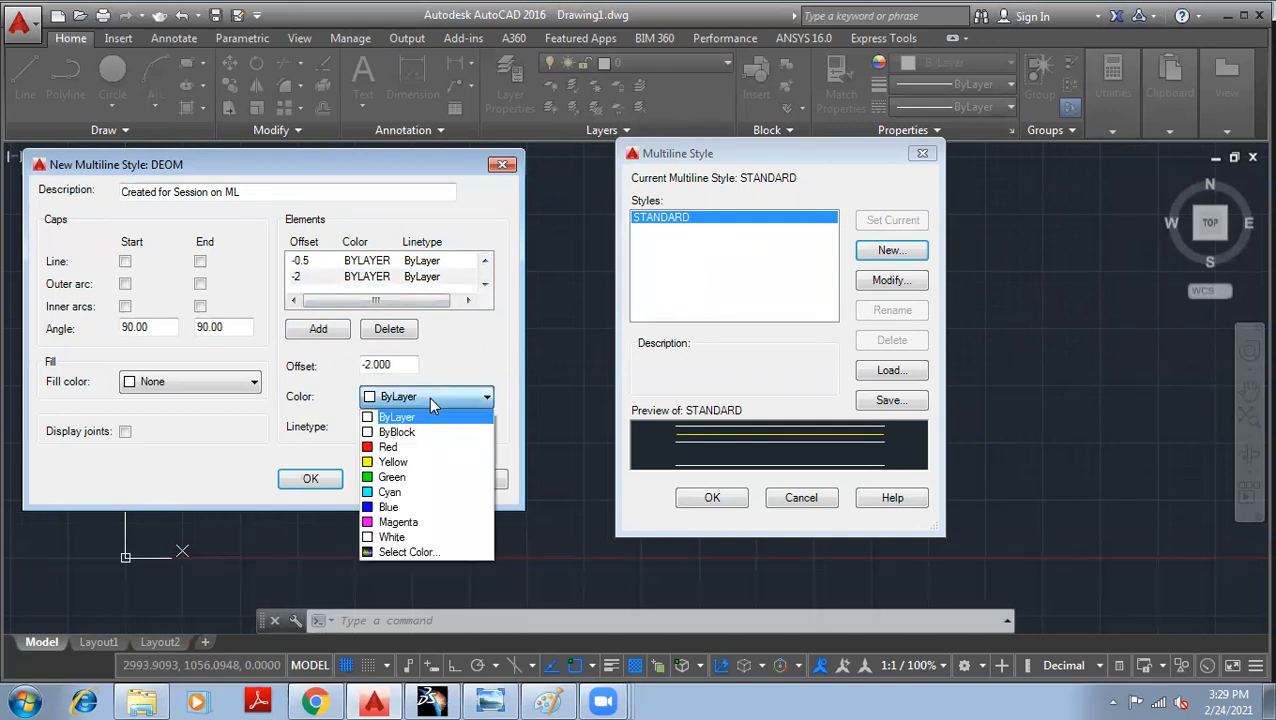
pyautogui.click(416, 448)
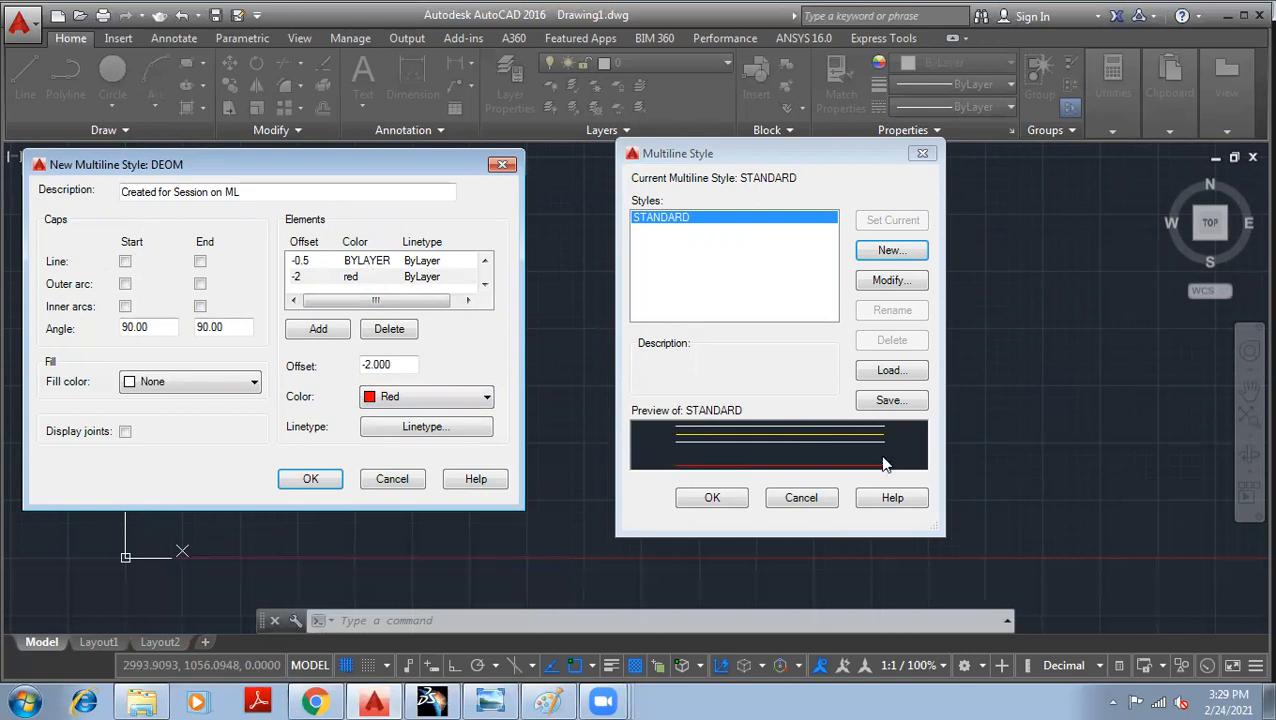
# Enable line, outer arc and inner arc caps at both the start and end of the DEOM multiline style.
pyautogui.click(125, 262)
pyautogui.click(200, 262)
pyautogui.click(125, 285)
pyautogui.click(200, 284)
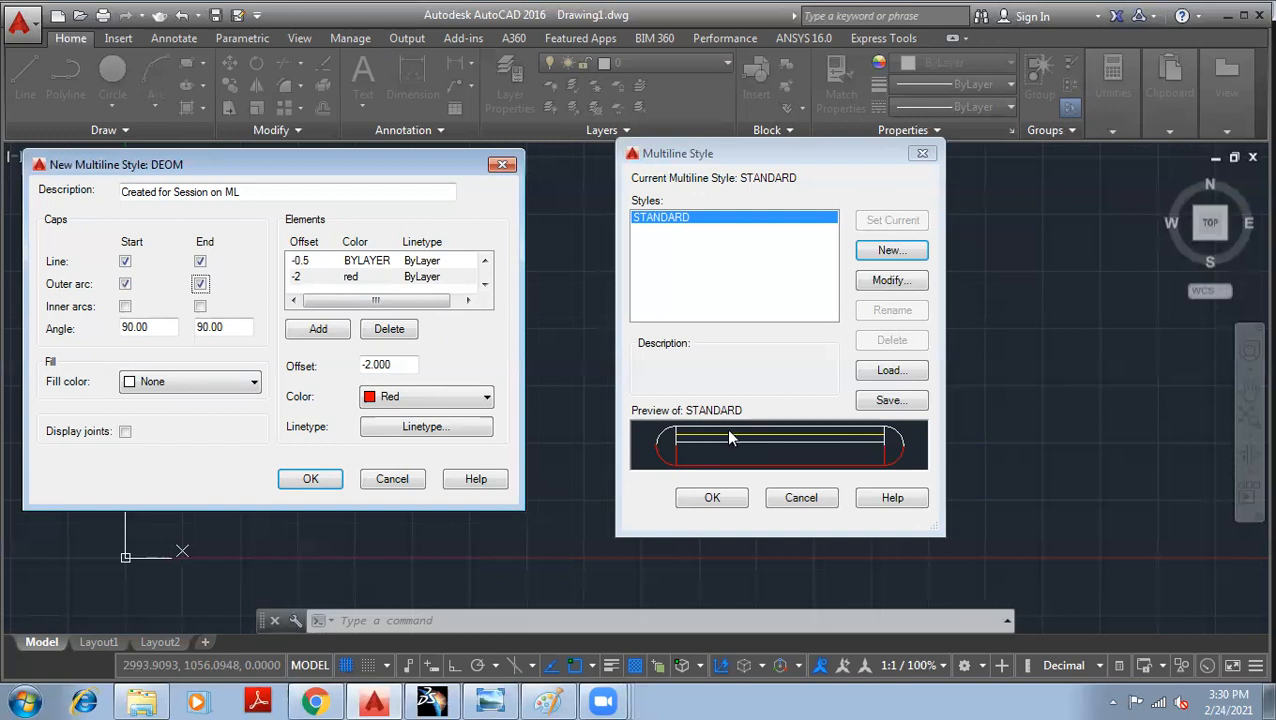
pyautogui.click(125, 307)
pyautogui.click(200, 306)
# Complete the DEOM style with fill color None and make it the current multiline style.
pyautogui.click(198, 385)
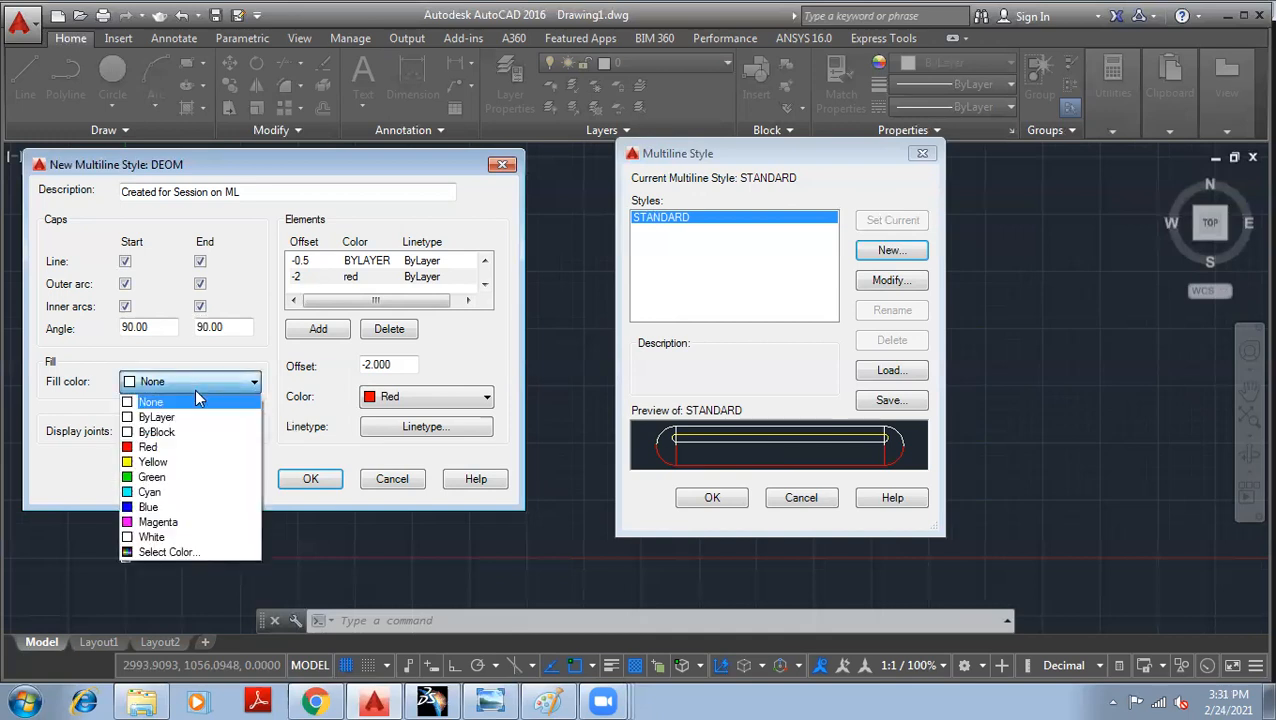
pyautogui.click(198, 400)
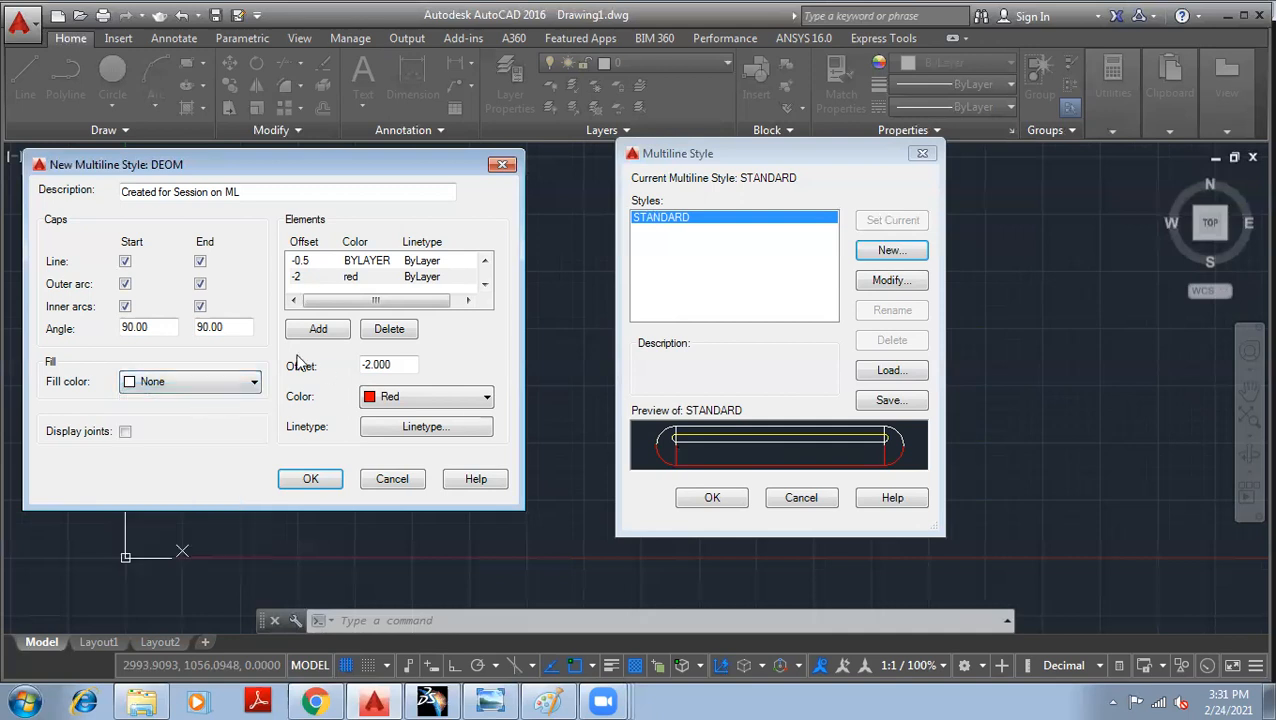
pyautogui.click(311, 480)
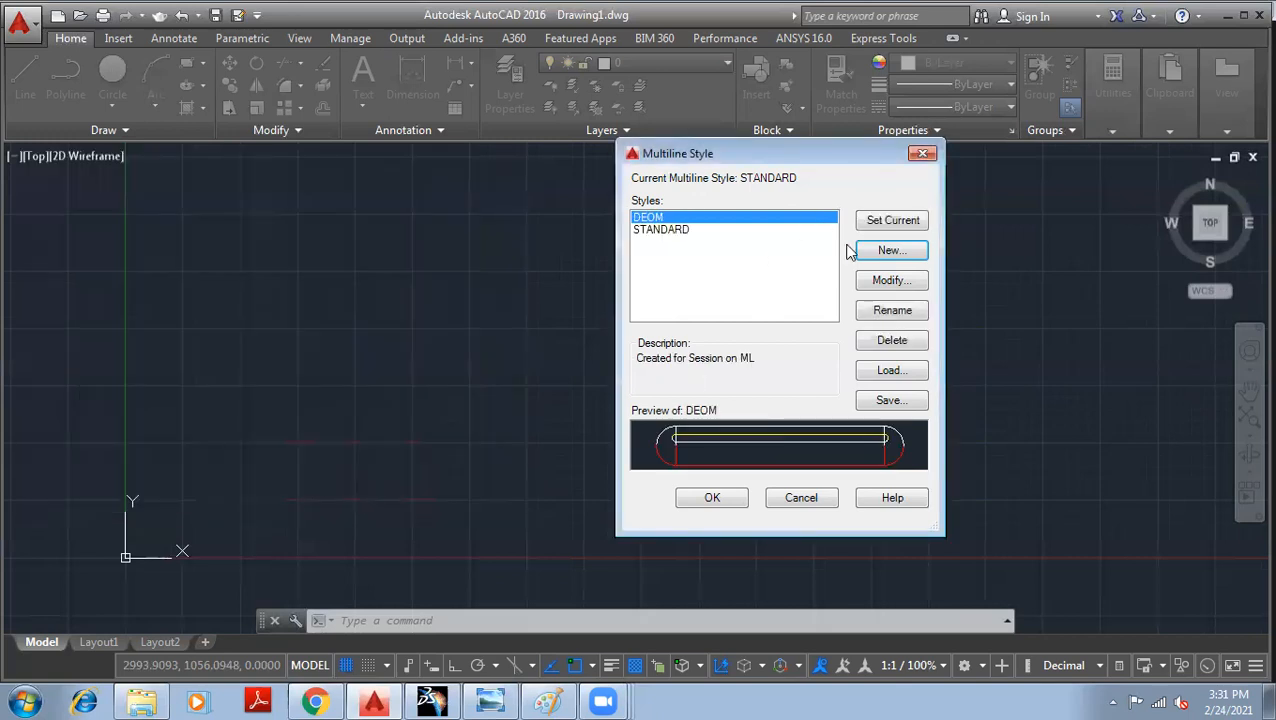
pyautogui.moveTo(831, 161); pyautogui.dragTo(717, 163)
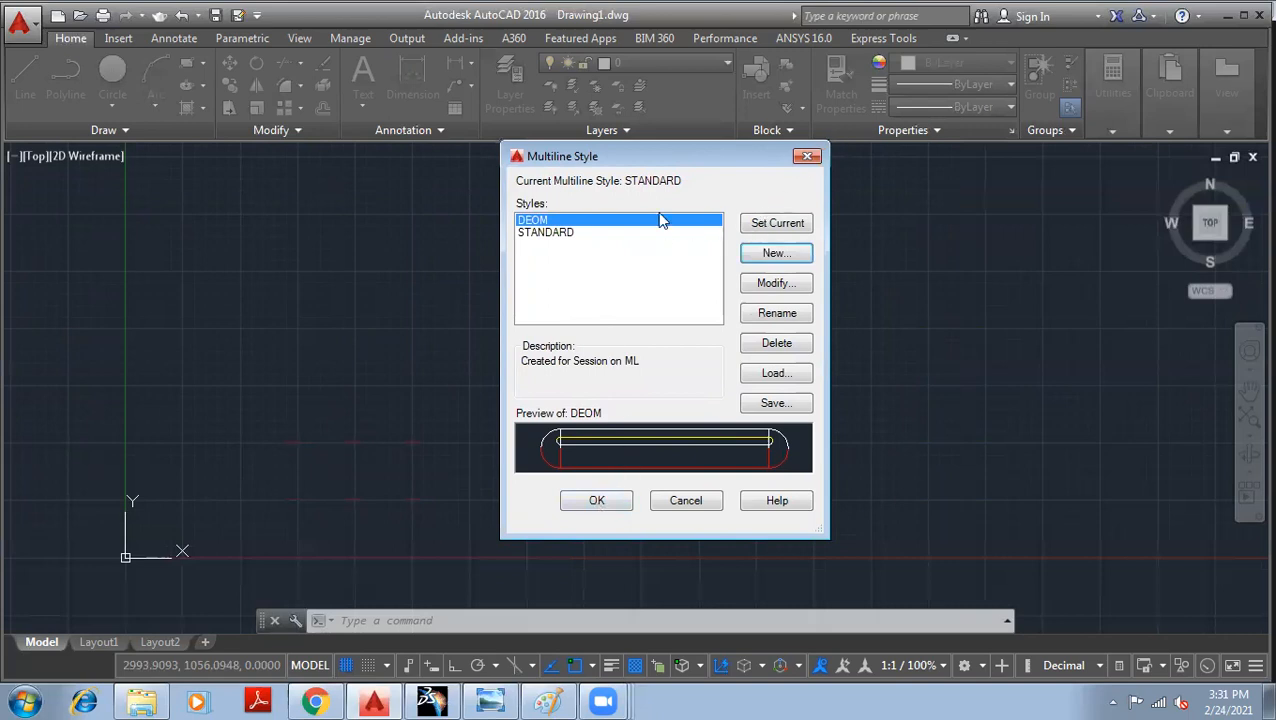
pyautogui.click(786, 226)
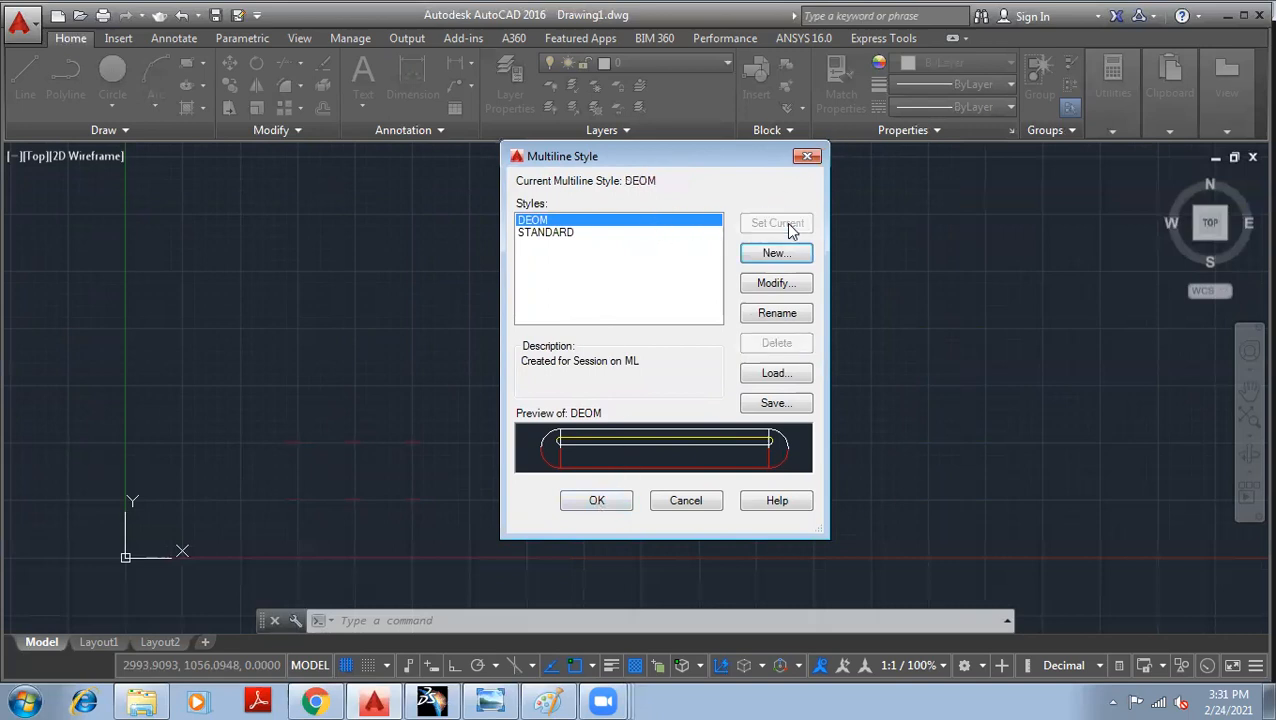
pyautogui.click(606, 507)
# Draw an open three-segment multiline in the DEOM style above and beside the origin.
pyautogui.scroll(-2, 451, 364)
pyautogui.moveTo(527, 304)
pyautogui.mouseDown(button='middle')
pyautogui.moveTo(444, 379)
pyautogui.moveTo(374, 411)
pyautogui.mouseUp(button='middle')
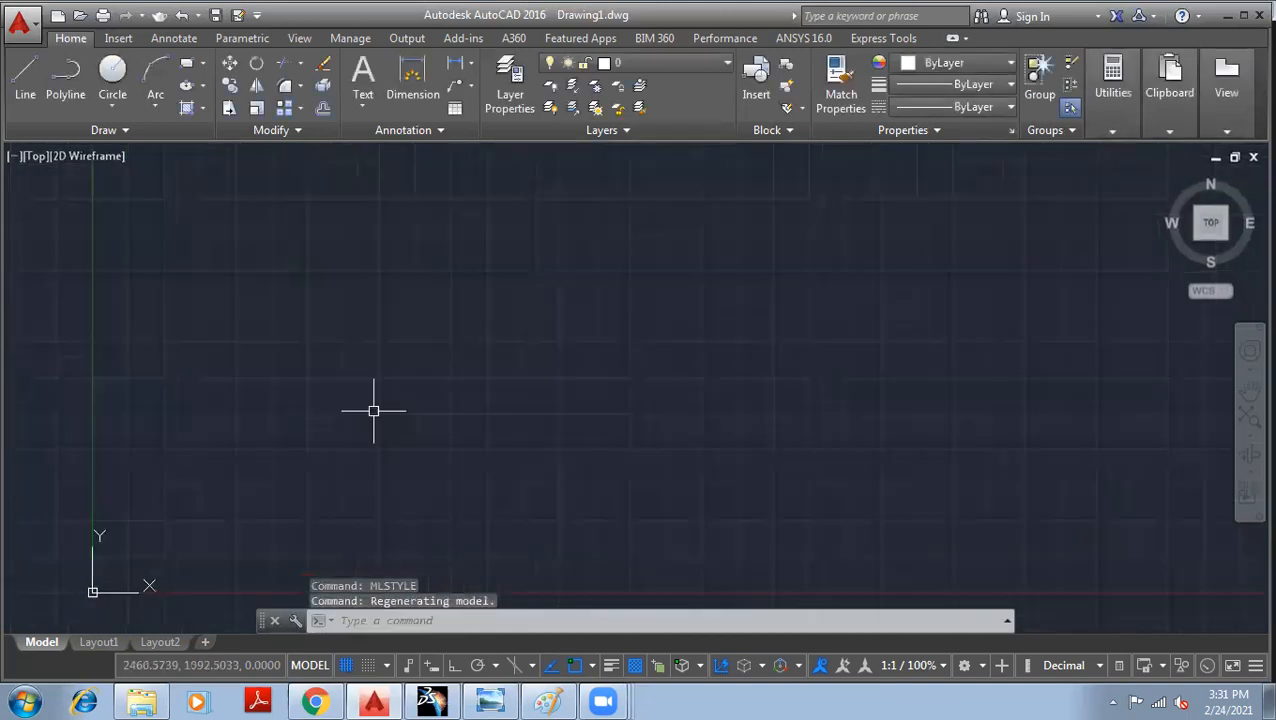
pyautogui.write('ML')
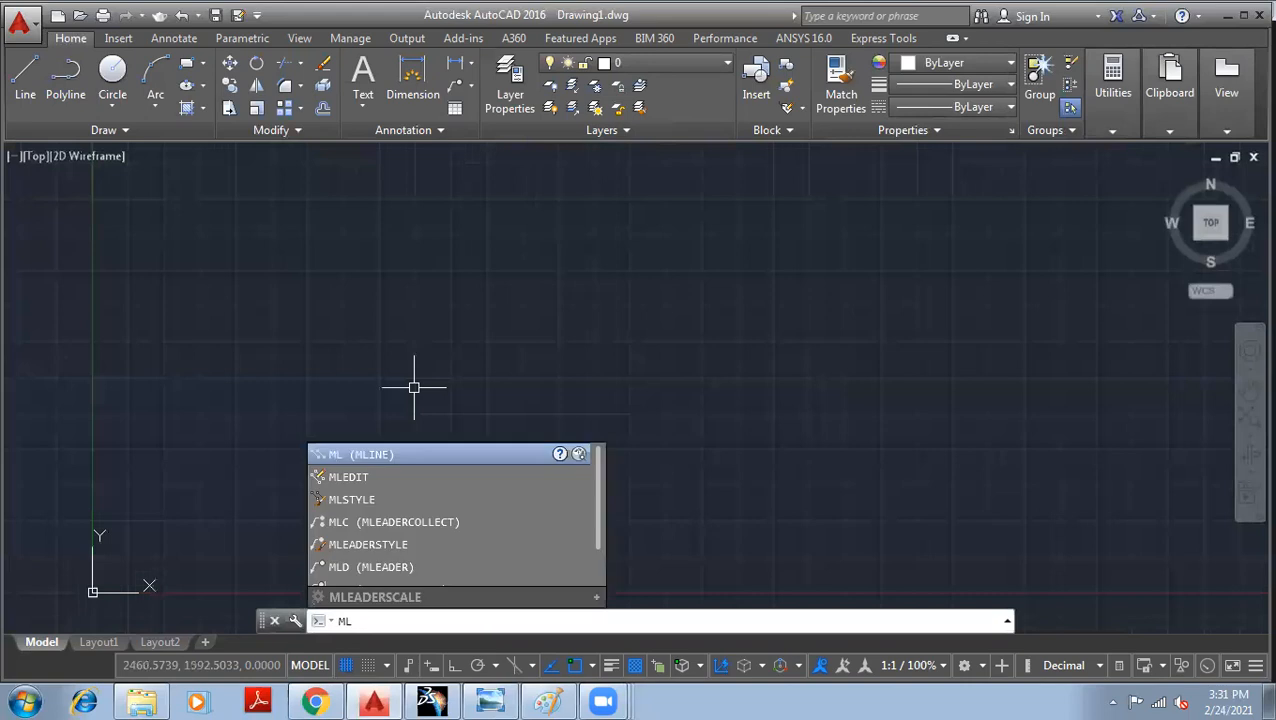
pyautogui.press('Return')
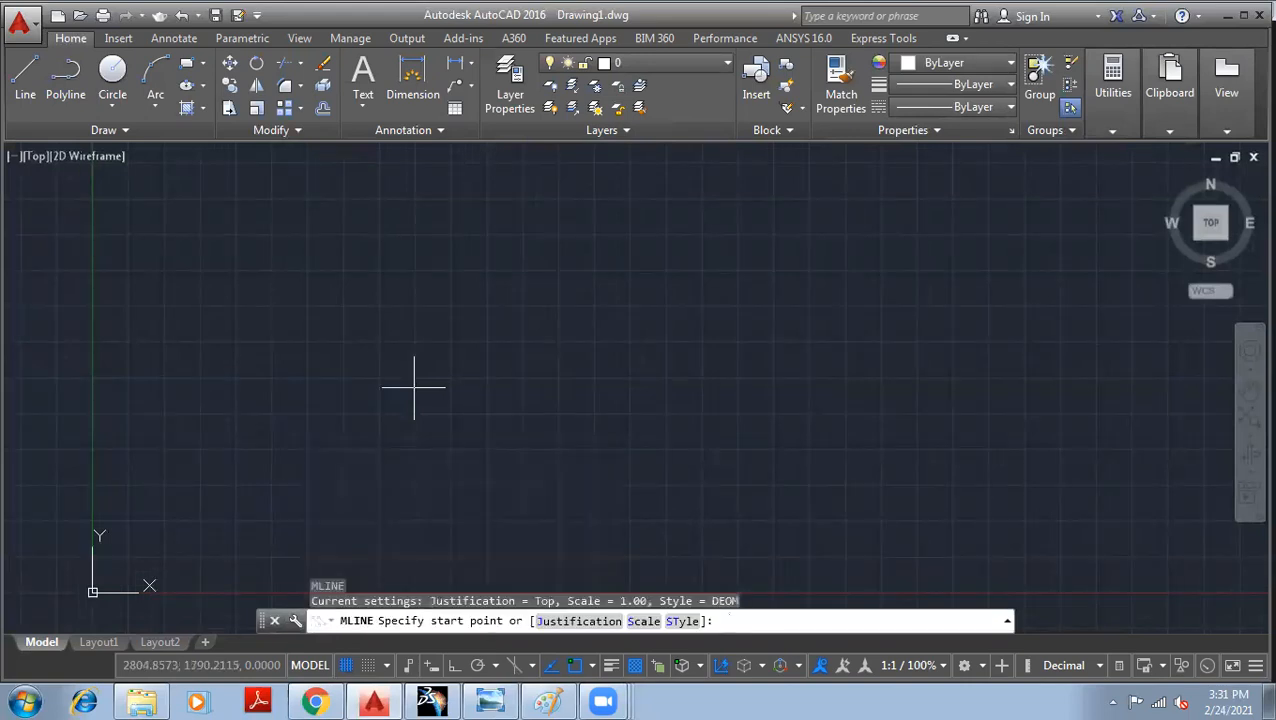
pyautogui.click(316, 313)
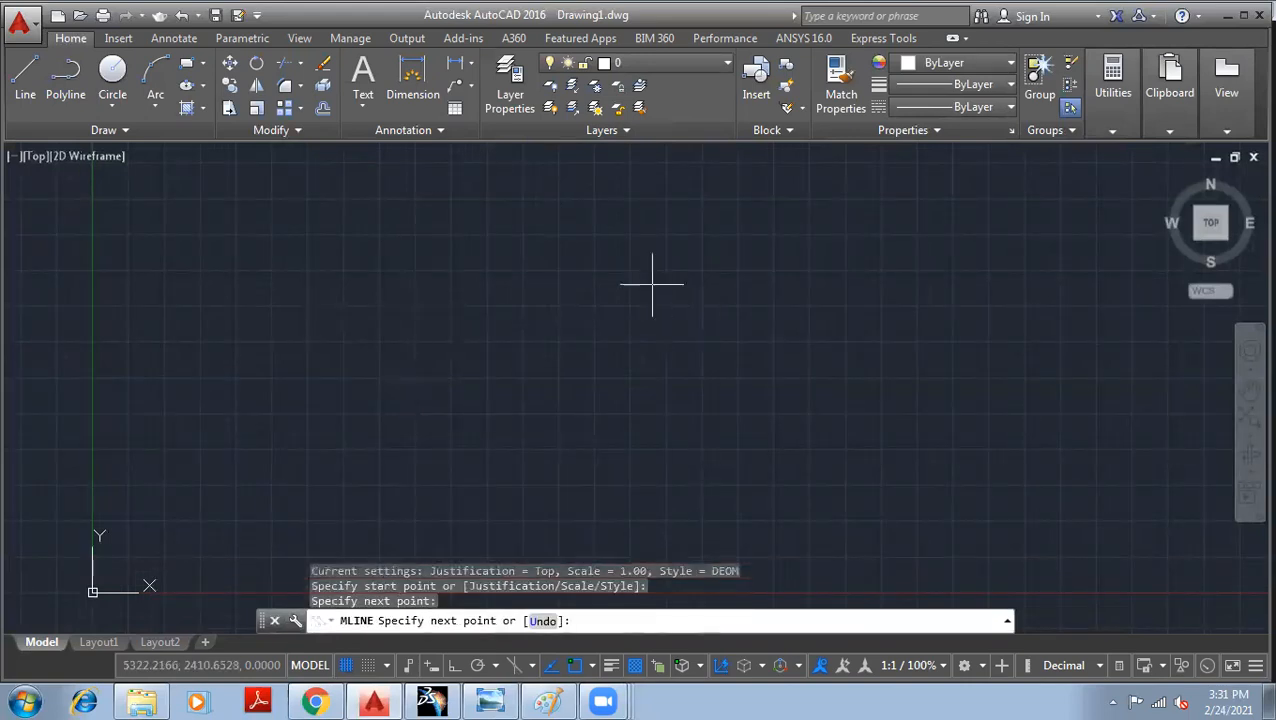
pyautogui.click(507, 221)
pyautogui.click(285, 228)
pyautogui.scroll(5, 284, 227)
pyautogui.rightClick(288, 238)
pyautogui.click(342, 245)
# Examine the drawn DEOM multiline up close, checking the colors, spacing and linetype of its elements.
pyautogui.scroll(7, 560, 200)
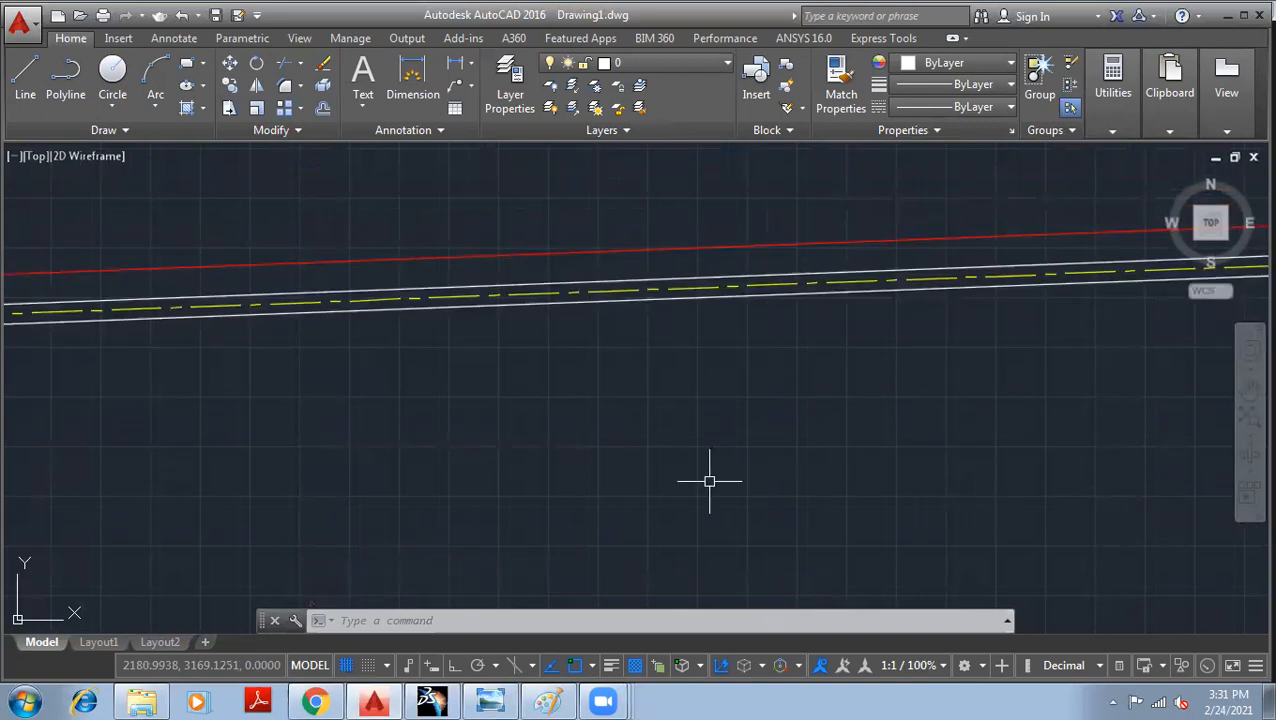
pyautogui.scroll(-4, 550, 428)
pyautogui.scroll(-3, 618, 448)
pyautogui.moveTo(632, 476); pyautogui.dragTo(373, 288, button='middle')
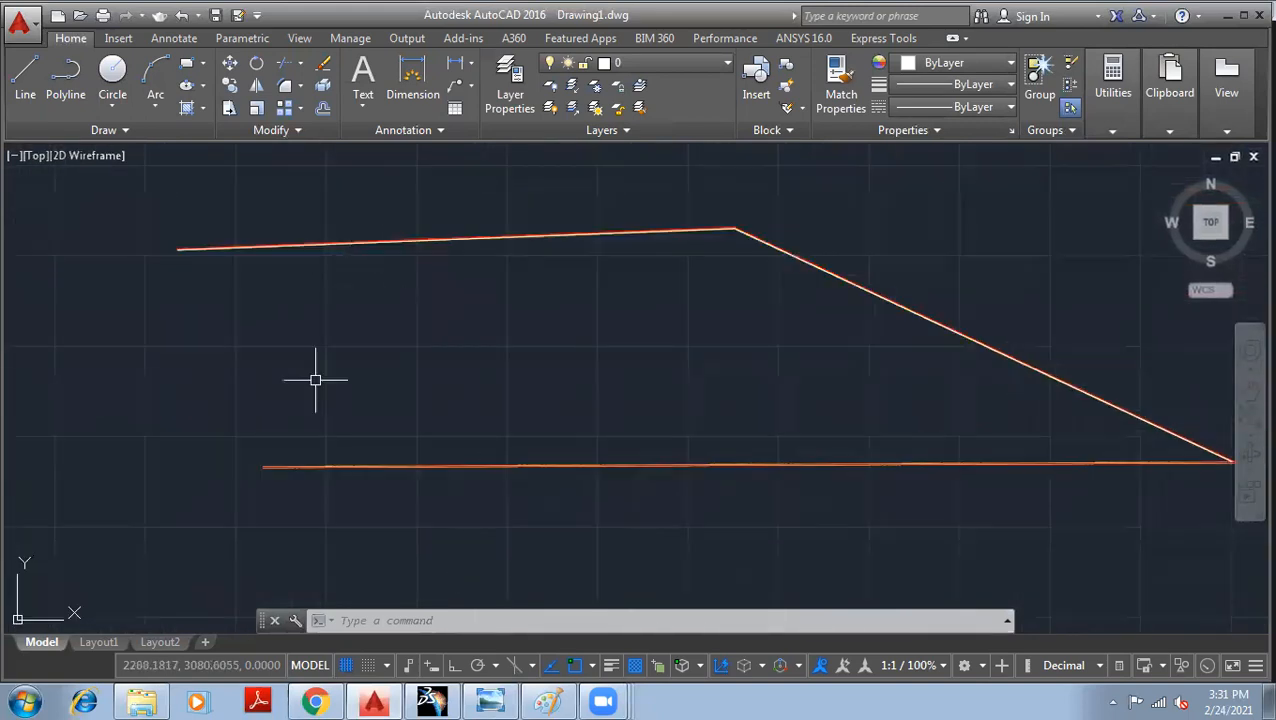
pyautogui.scroll(6, 468, 448)
pyautogui.scroll(2, 471, 439)
pyautogui.moveTo(462, 474); pyautogui.dragTo(470, 305, button='middle')
pyautogui.scroll(2, 490, 325)
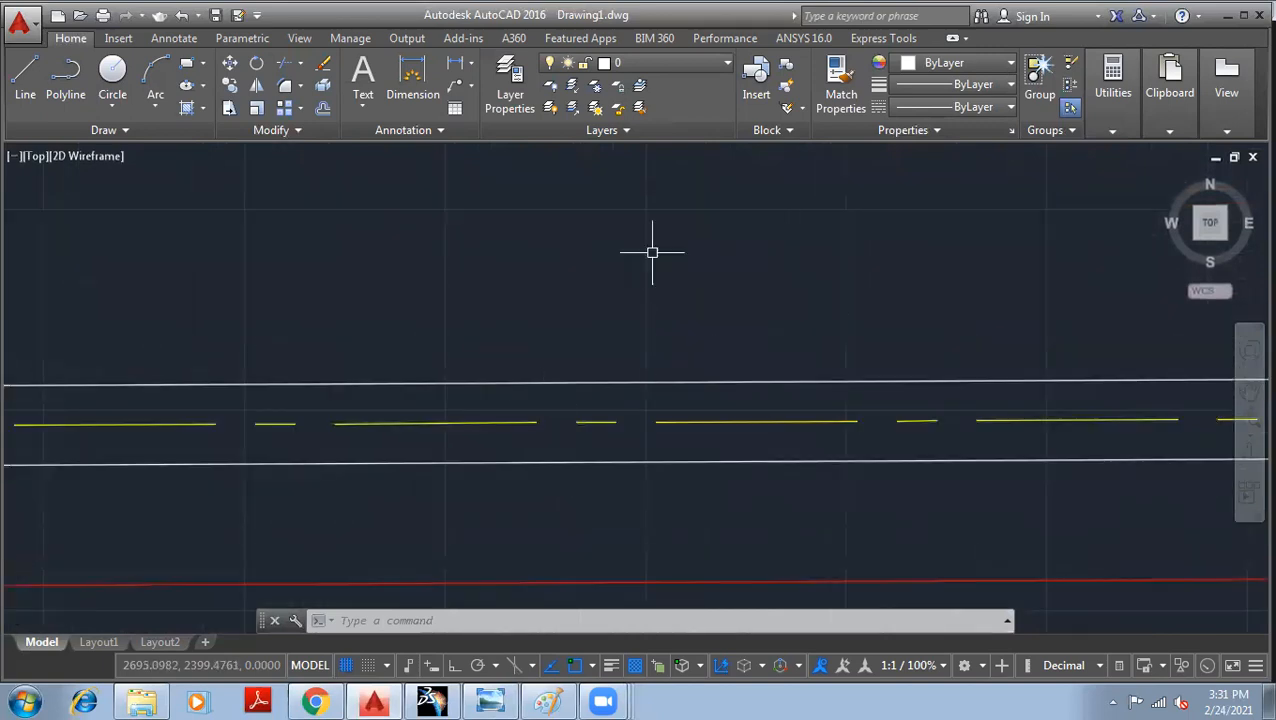
pyautogui.scroll(-4, 652, 252)
pyautogui.scroll(-2, 561, 265)
pyautogui.scroll(-2, 800, 435)
pyautogui.scroll(-3, 686, 427)
pyautogui.scroll(-2, 490, 336)
pyautogui.scroll(-1, 475, 310)
pyautogui.scroll(-3, 440, 290)
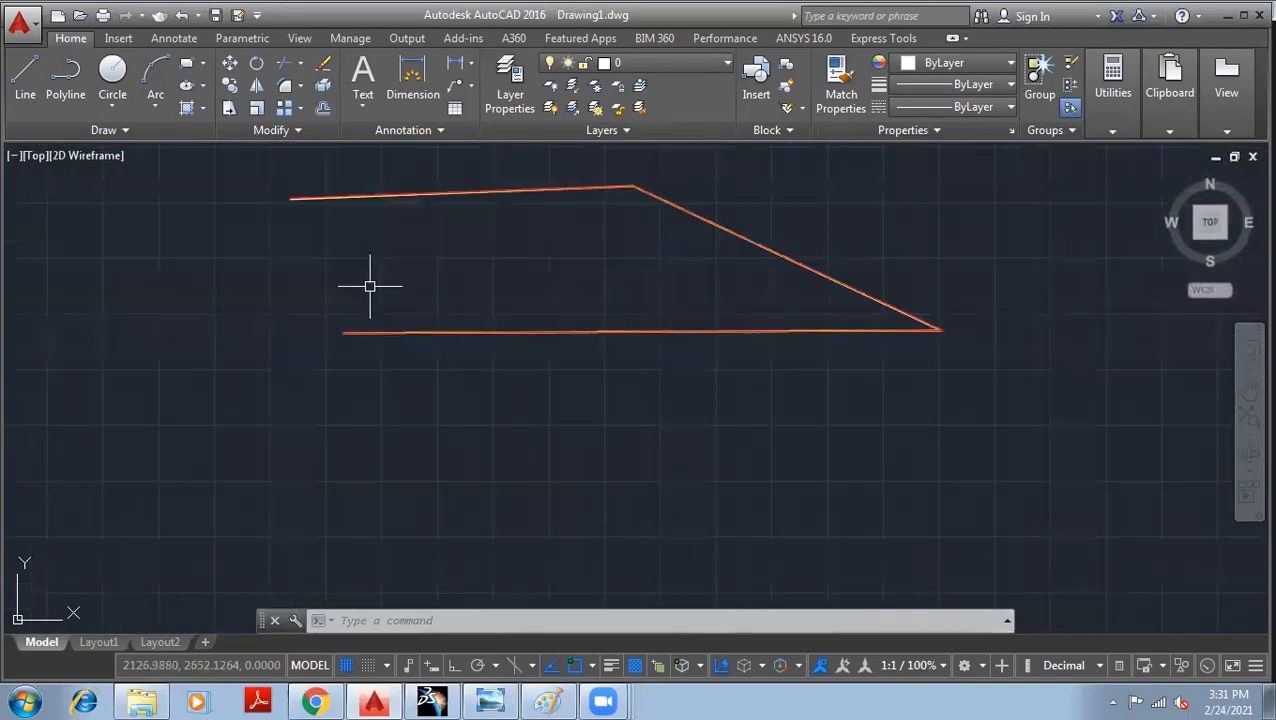
# Draw a second DEOM multiline as an open three-segment zigzag crossing the first one.
pyautogui.click(186, 107)
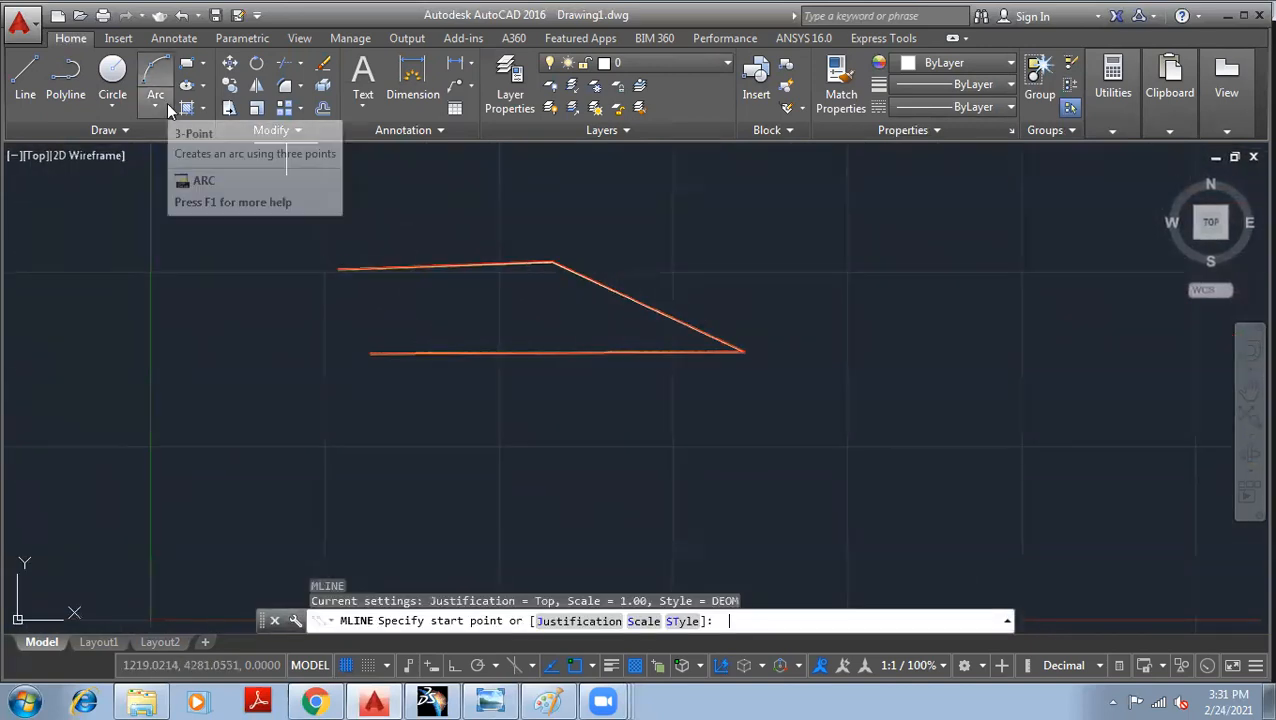
pyautogui.click(400, 213)
pyautogui.click(542, 477)
pyautogui.click(640, 241)
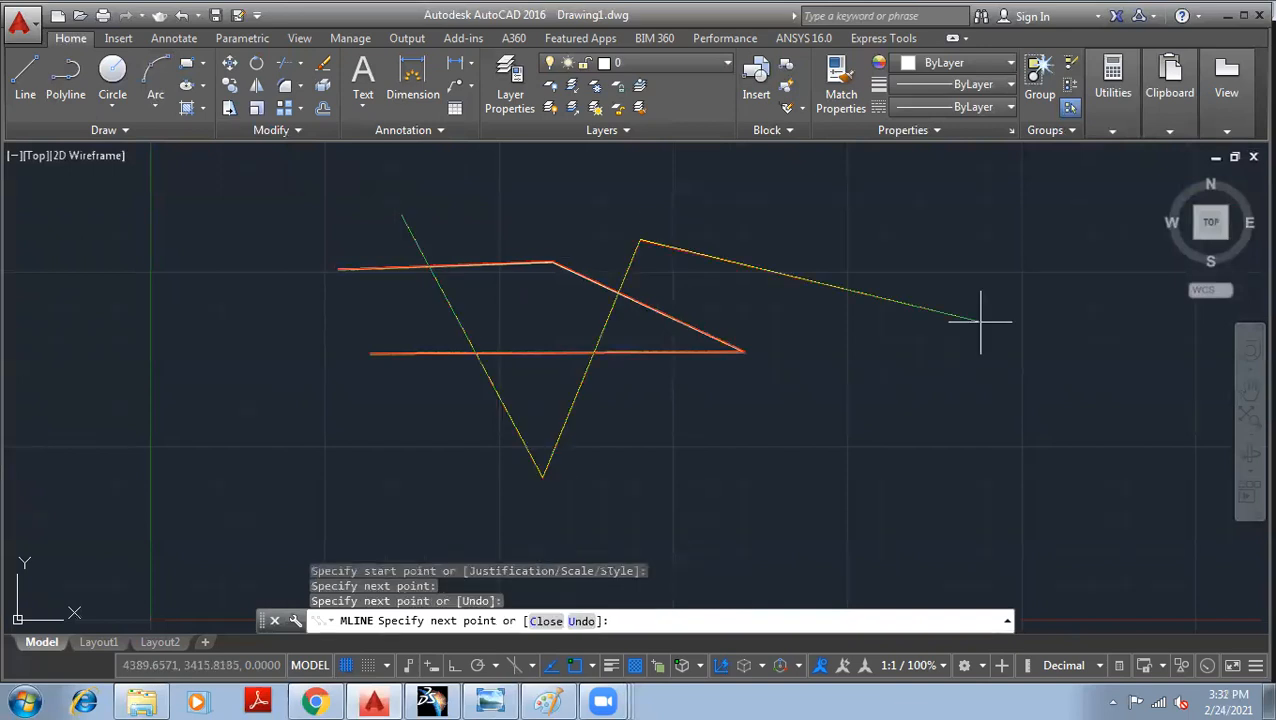
pyautogui.click(645, 432)
pyautogui.rightClick(754, 431)
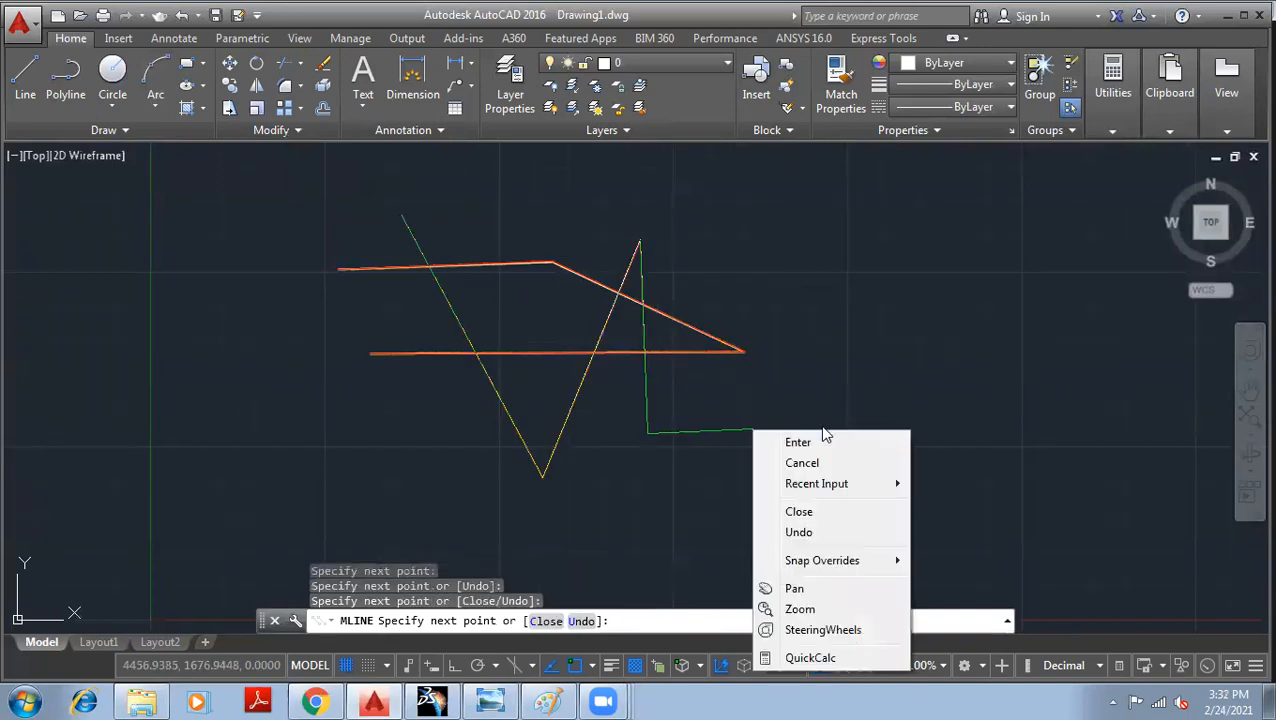
pyautogui.click(829, 438)
pyautogui.click(829, 438)
pyautogui.scroll(4, 686, 391)
pyautogui.click(868, 445)
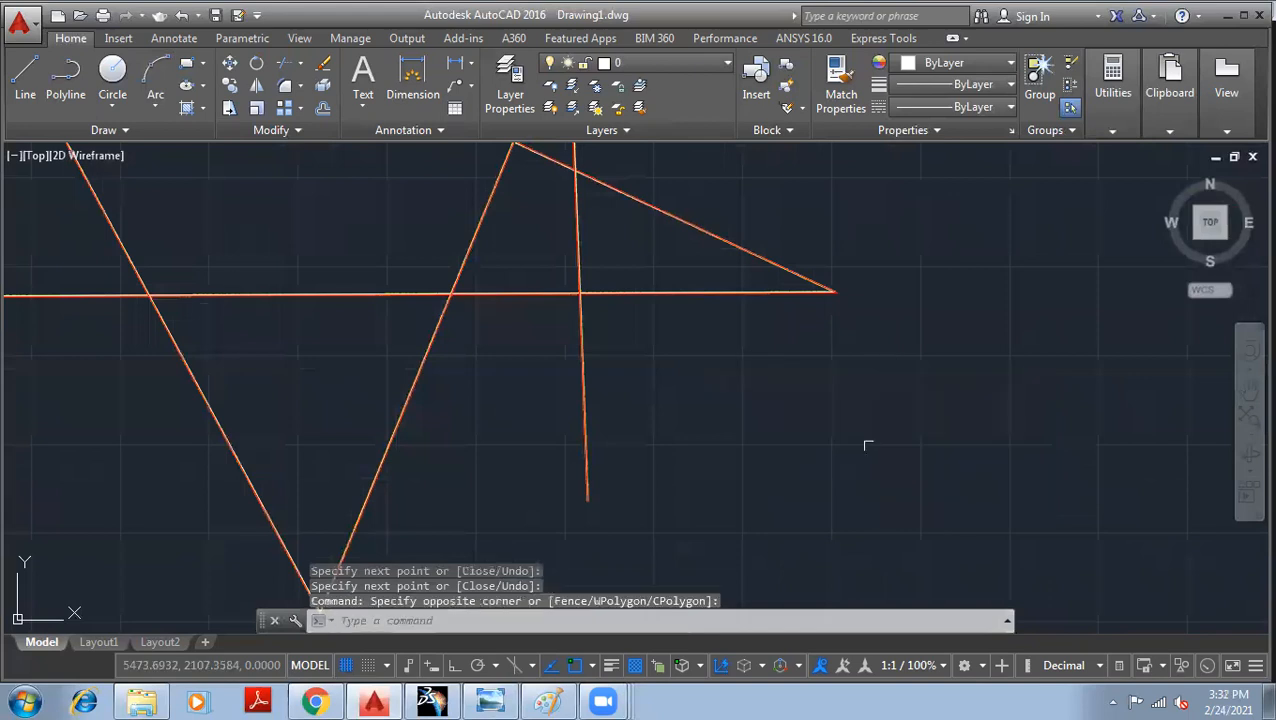
# Examine the two DEOM multilines where they cross each other.
pyautogui.scroll(-4, 225, 305)
pyautogui.moveTo(242, 259); pyautogui.dragTo(461, 270, button='middle')
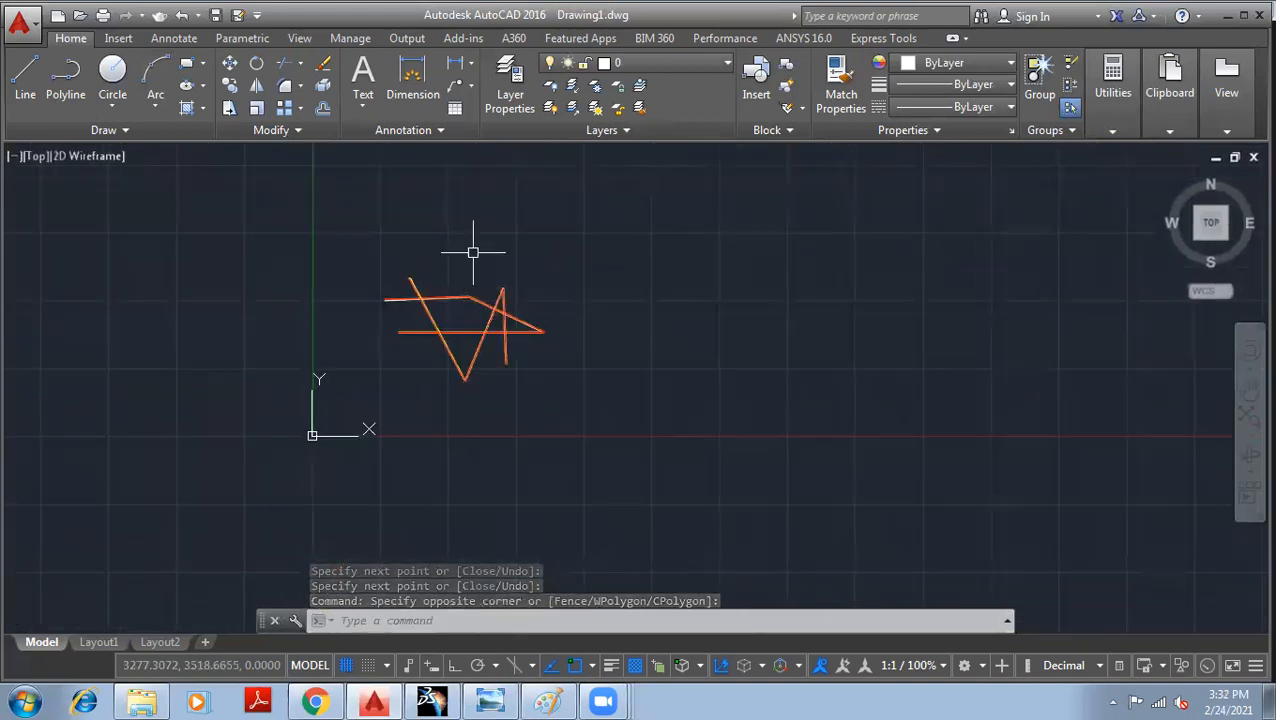
pyautogui.scroll(4, 414, 285)
pyautogui.scroll(4, 416, 282)
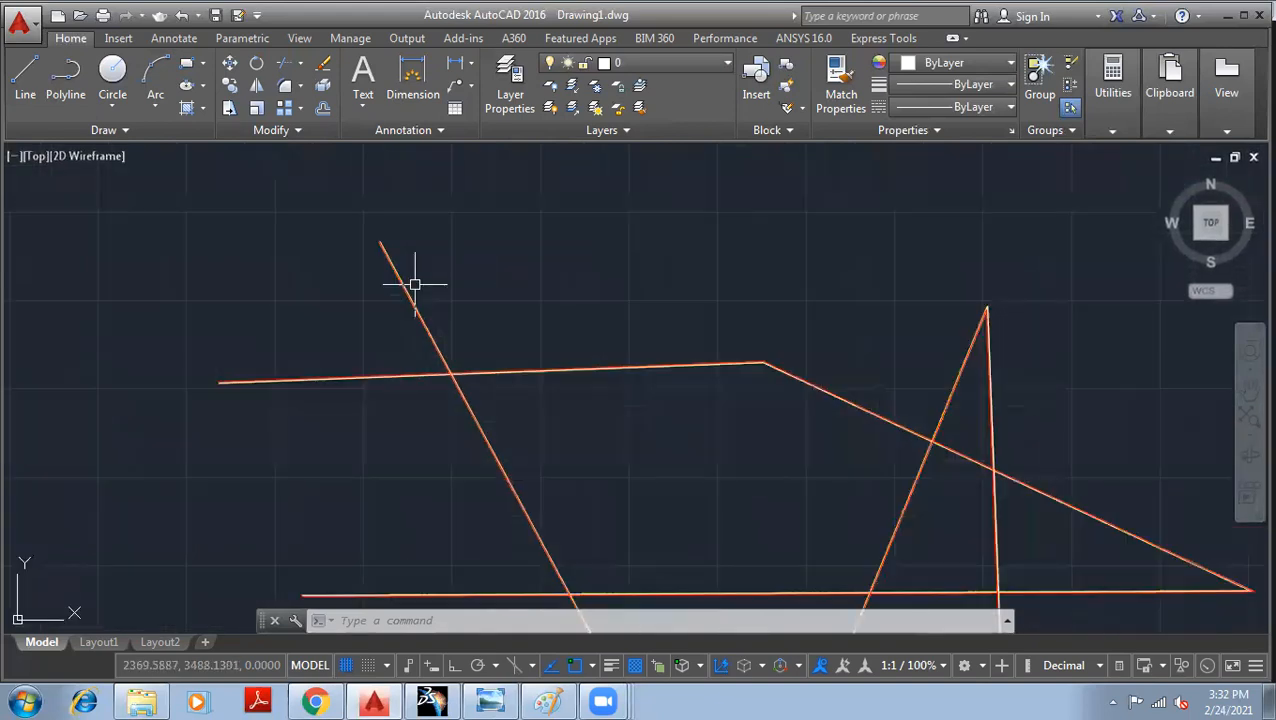
pyautogui.moveTo(584, 327); pyautogui.dragTo(362, 205, button='middle')
pyautogui.scroll(-4, 501, 213)
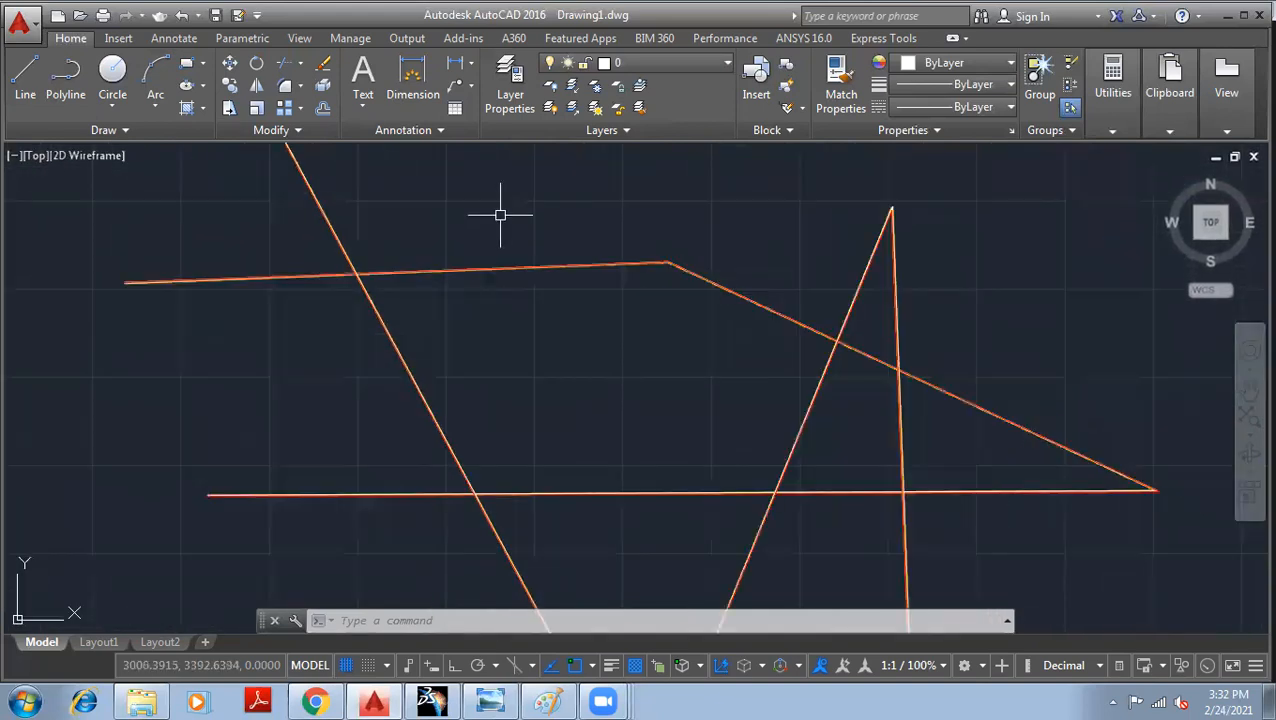
pyautogui.moveTo(581, 202); pyautogui.dragTo(482, 274, button='middle')
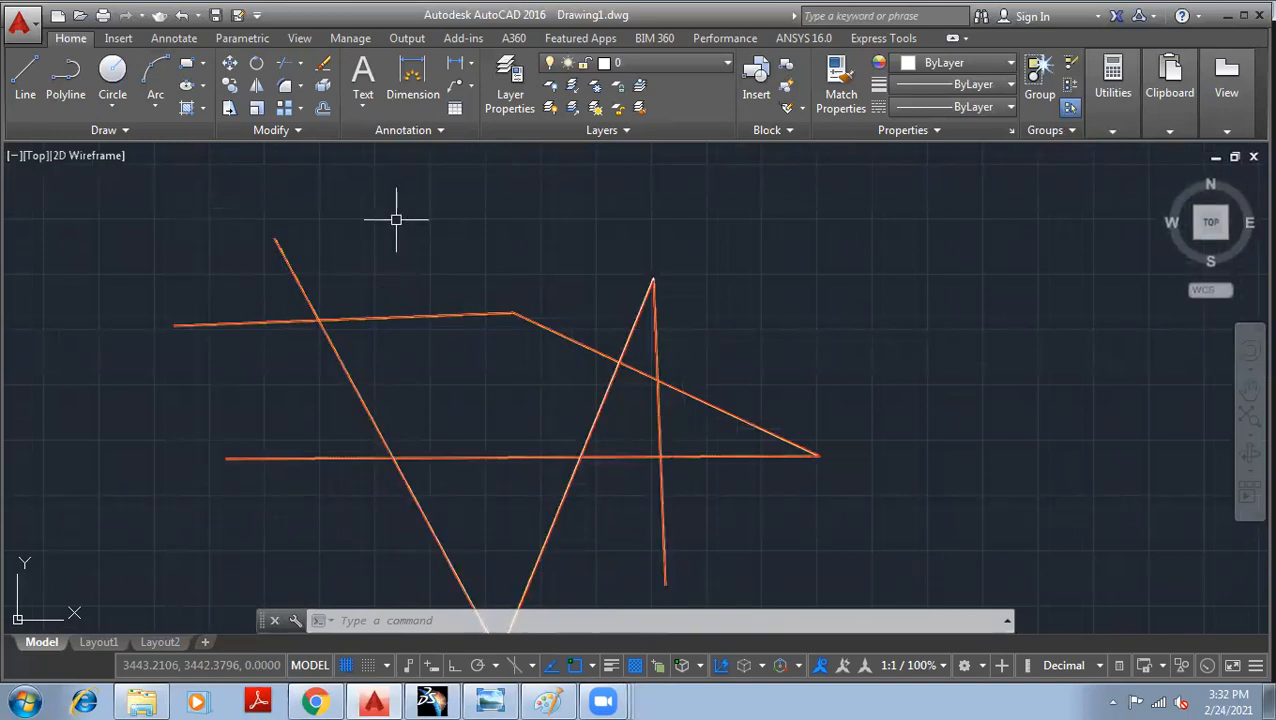
# Draw an open four-segment multiline in the STANDARD style across the two existing multilines.
pyautogui.write('mline')
pyautogui.press('Return')
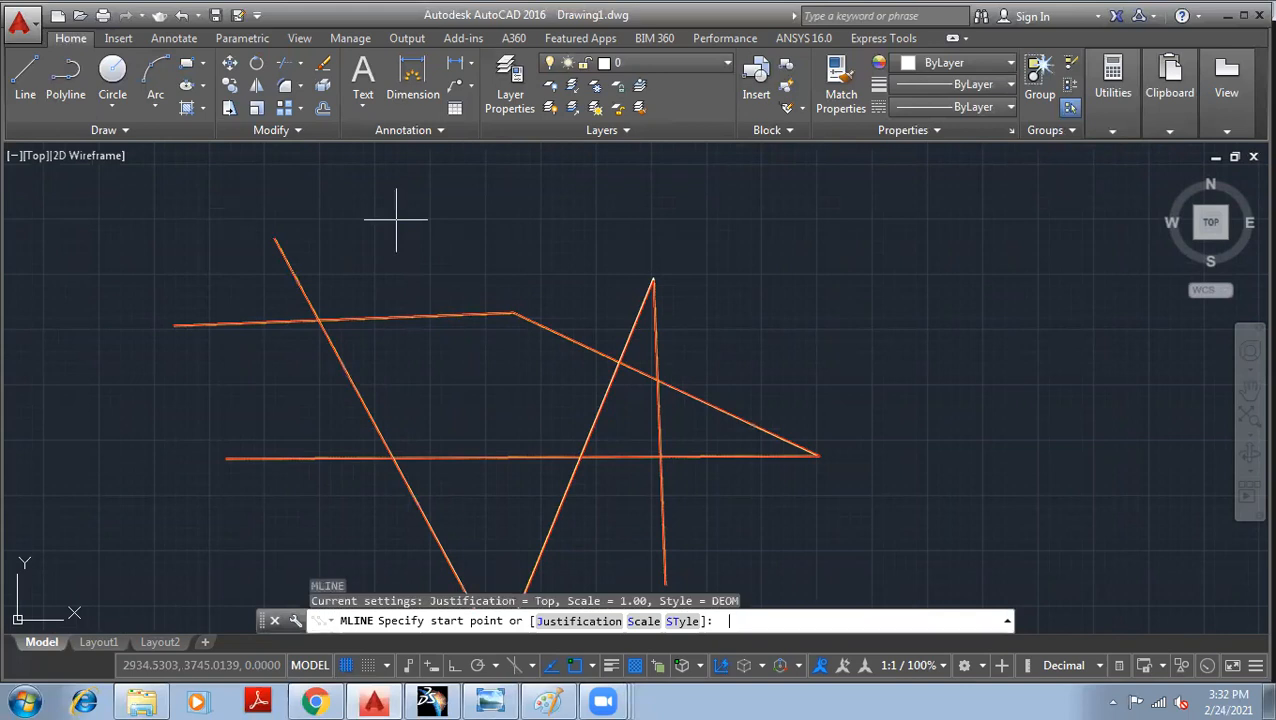
pyautogui.click(680, 621)
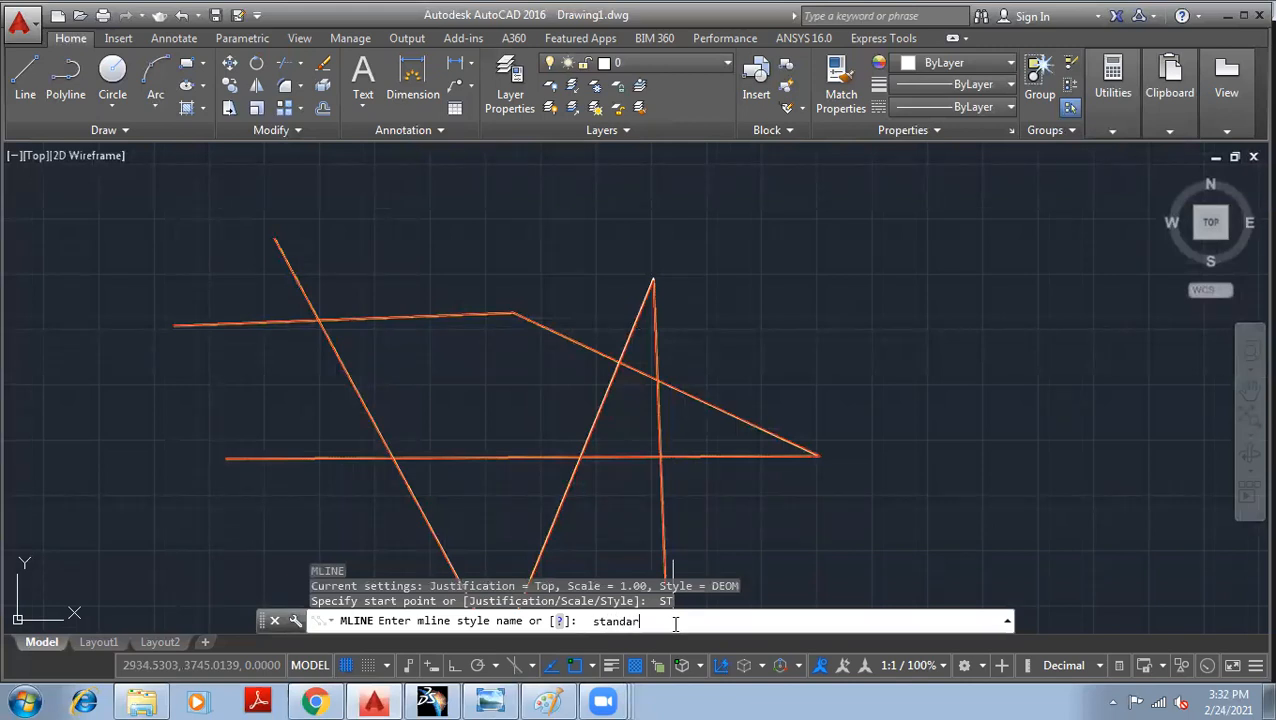
pyautogui.press('Return')
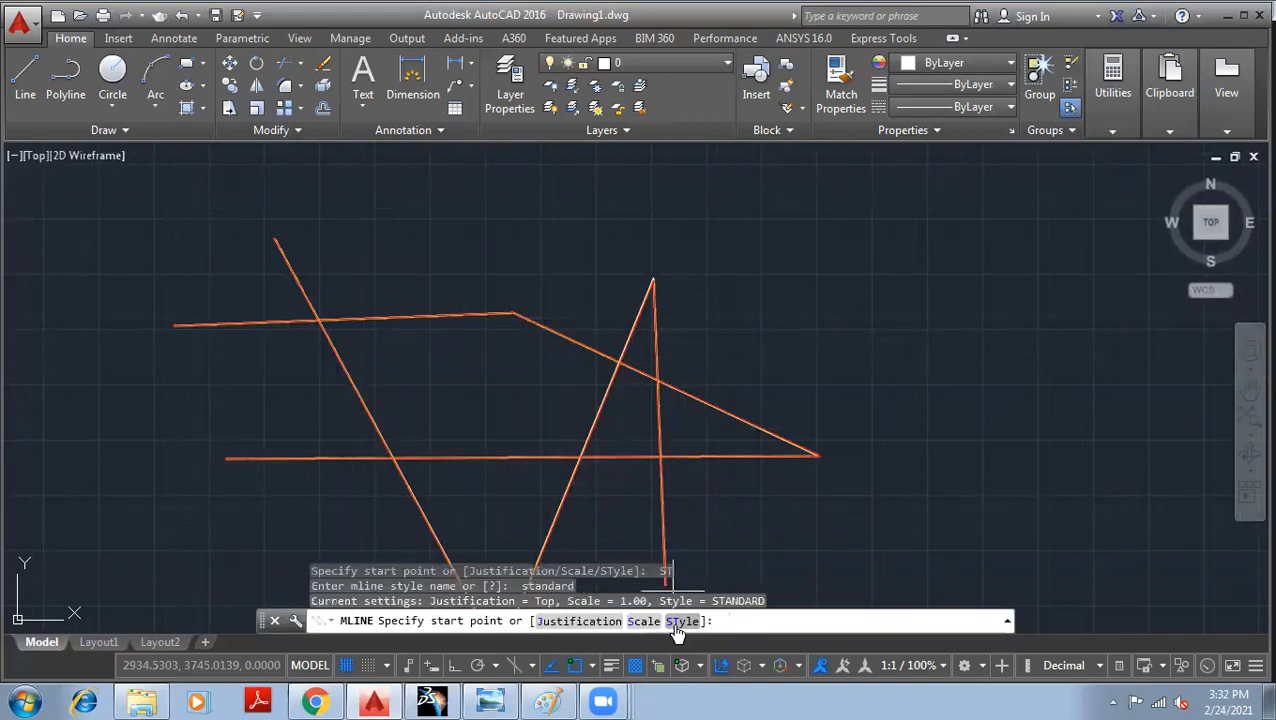
pyautogui.click(430, 216)
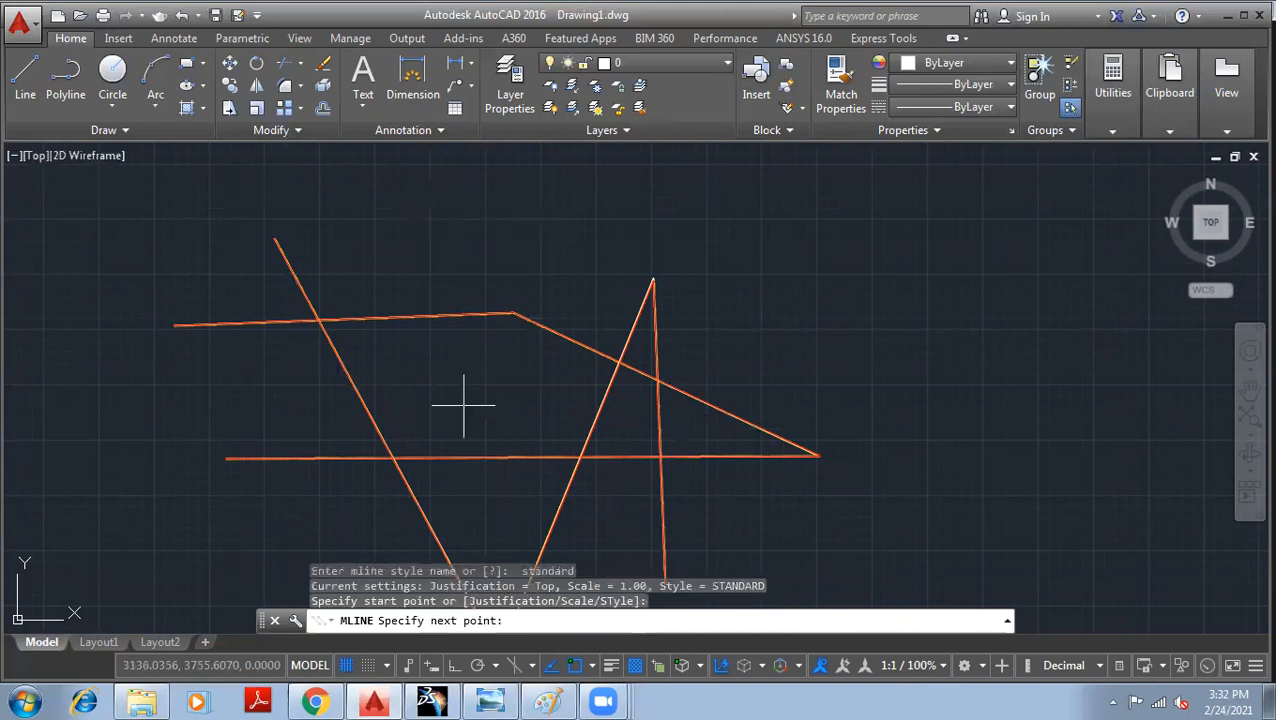
pyautogui.click(395, 208)
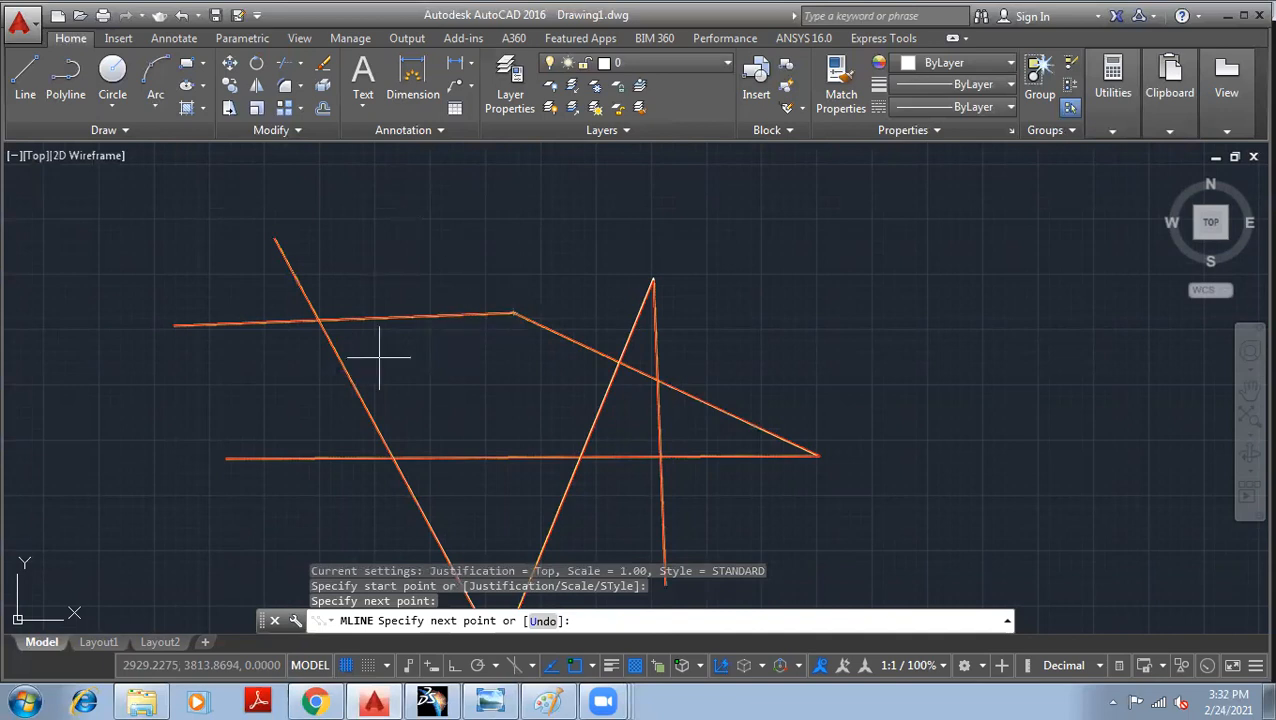
pyautogui.scroll(-6, 470, 400)
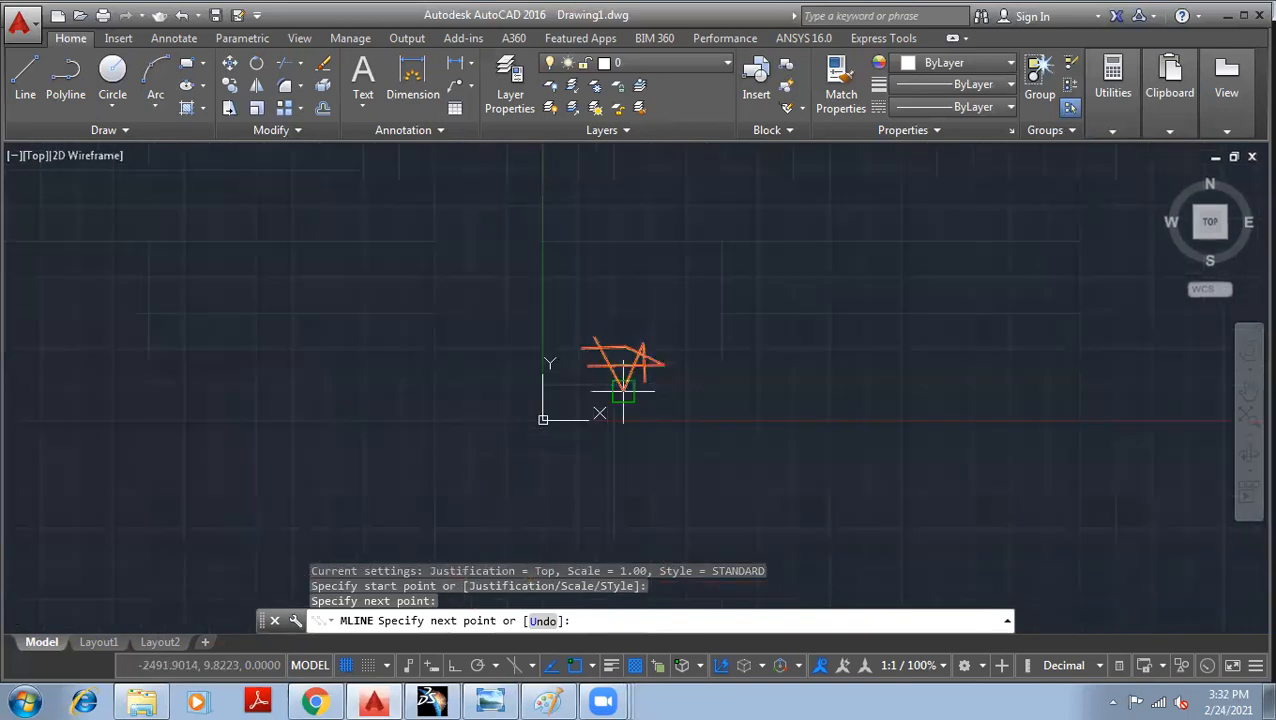
pyautogui.scroll(6, 623, 388)
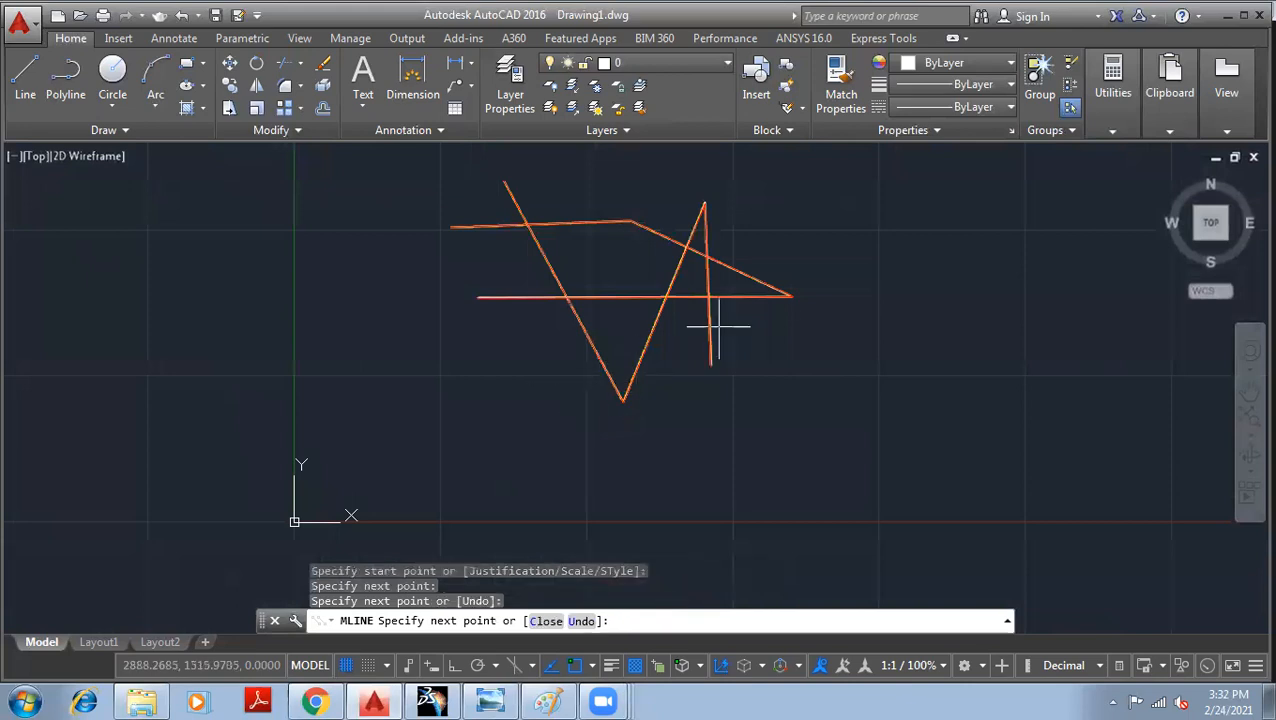
pyautogui.click(680, 340)
pyautogui.click(752, 212)
pyautogui.scroll(2, 768, 228)
pyautogui.click(768, 228)
pyautogui.press('Return')
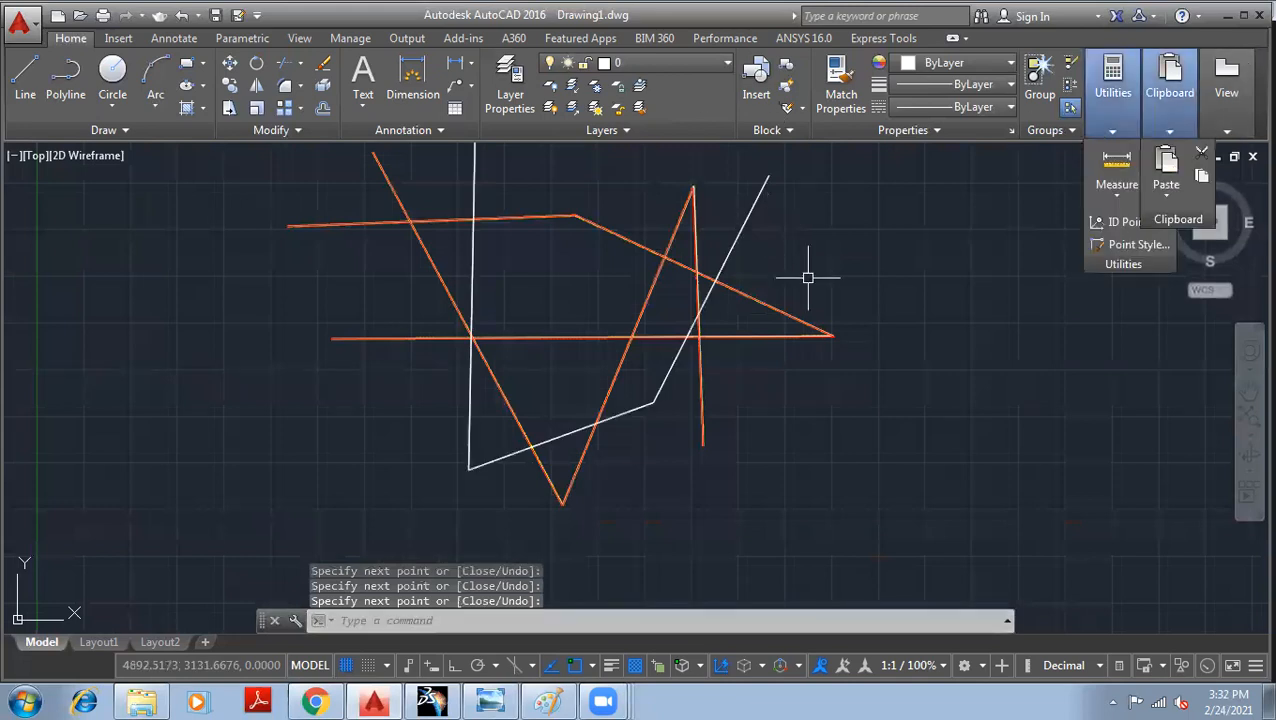
# Compare the STANDARD multiline with the DEOM multilines it crosses.
pyautogui.scroll(-5, 815, 250)
pyautogui.moveTo(860, 199); pyautogui.dragTo(550, 336, button='middle')
pyautogui.scroll(3, 415, 340)
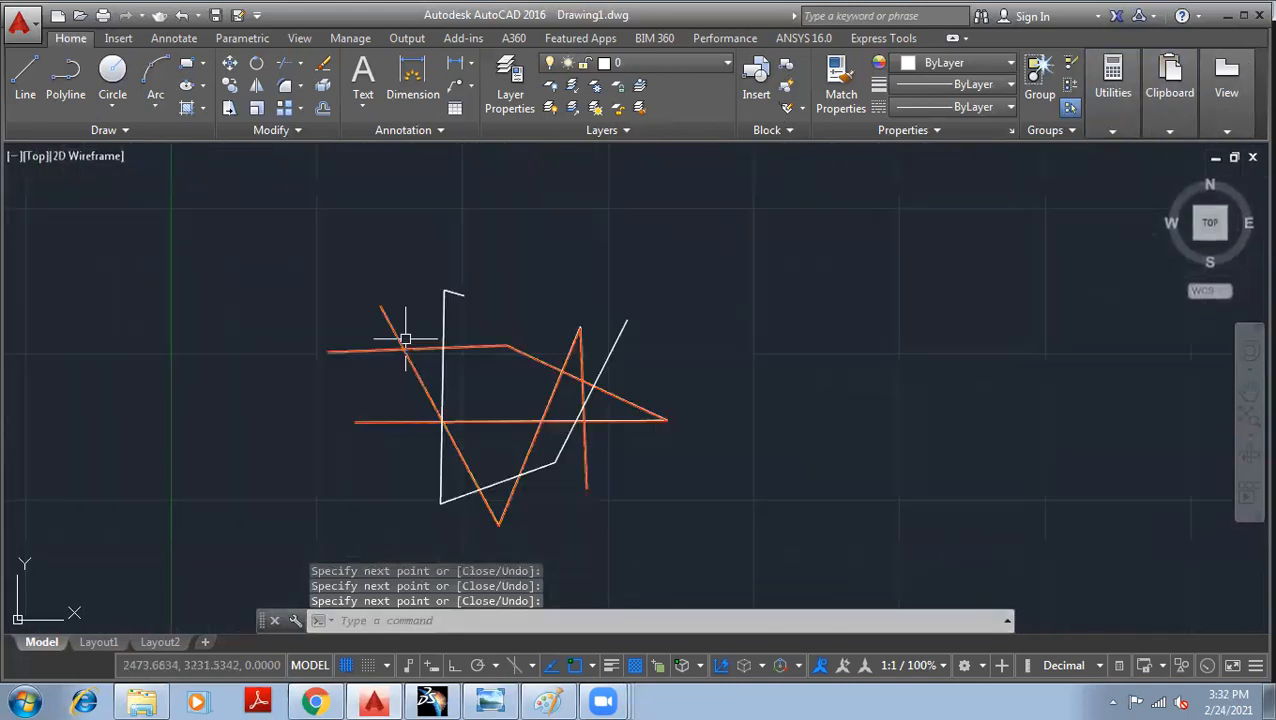
pyautogui.scroll(3, 446, 339)
pyautogui.scroll(2, 530, 350)
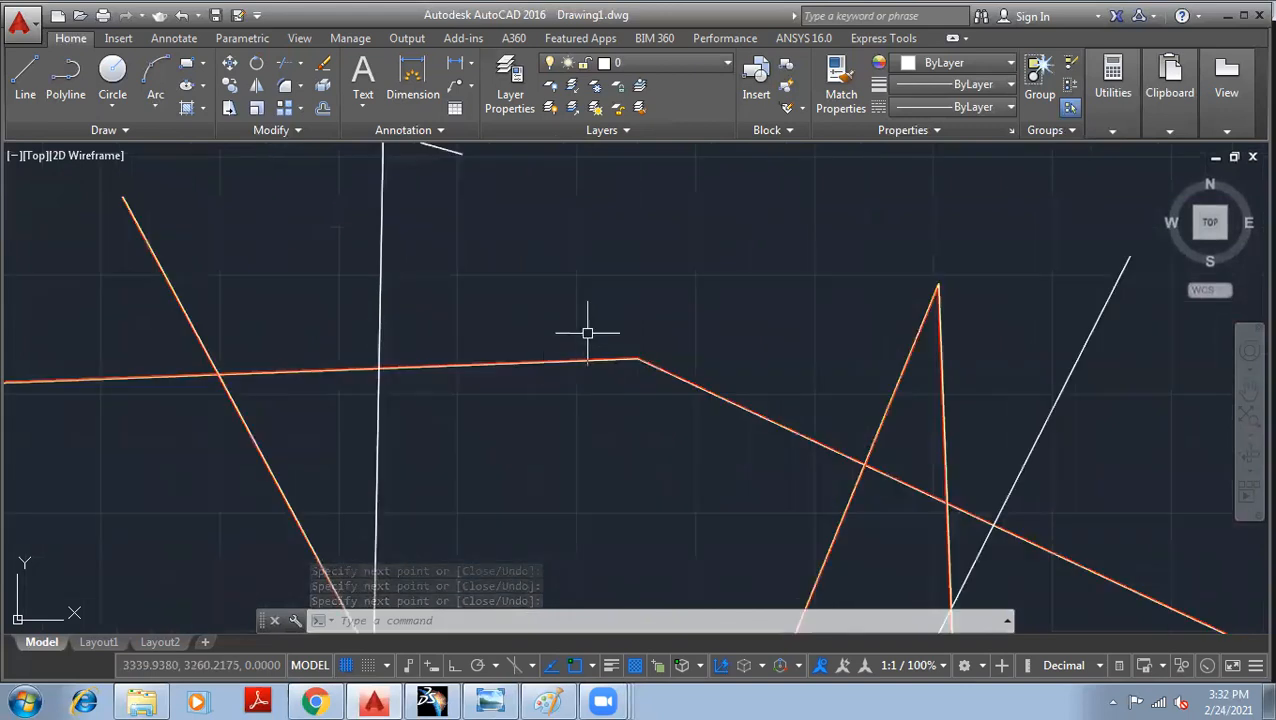
pyautogui.scroll(-4, 587, 333)
pyautogui.moveTo(641, 293); pyautogui.dragTo(461, 279, button='middle')
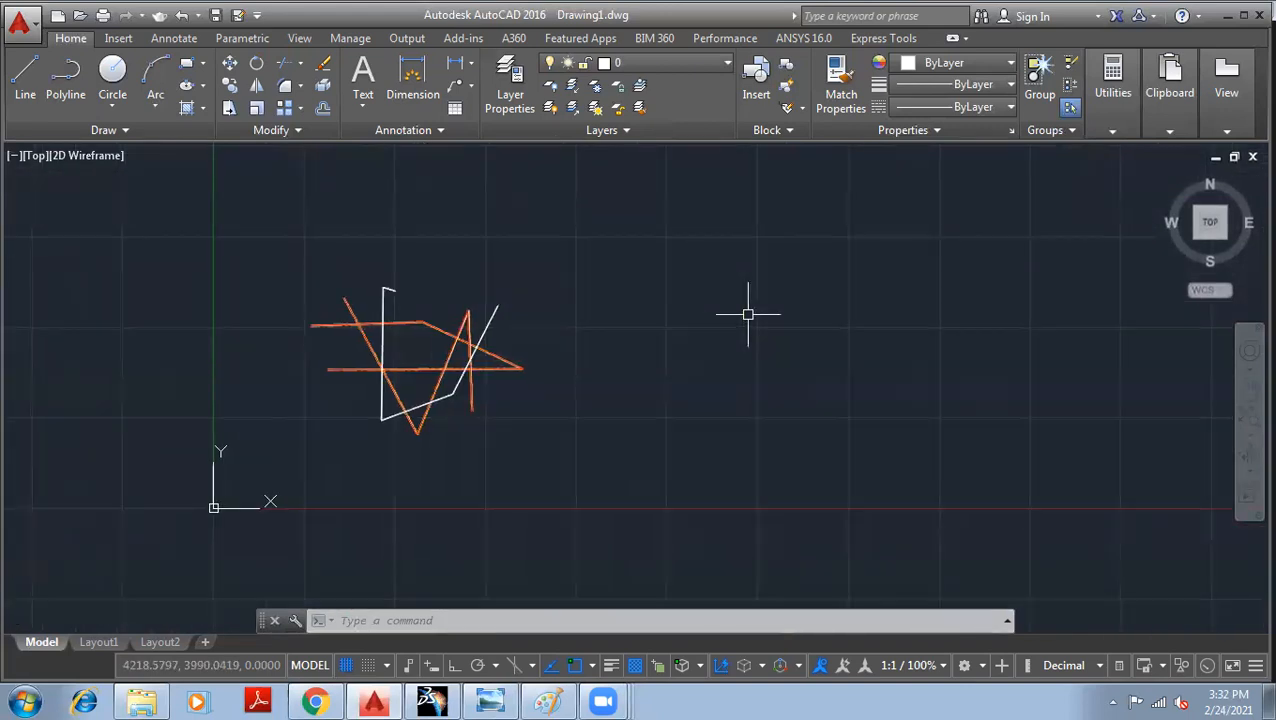
# Try to start a multiline in a style named DEMO.
pyautogui.write('ml')
pyautogui.press('Return')
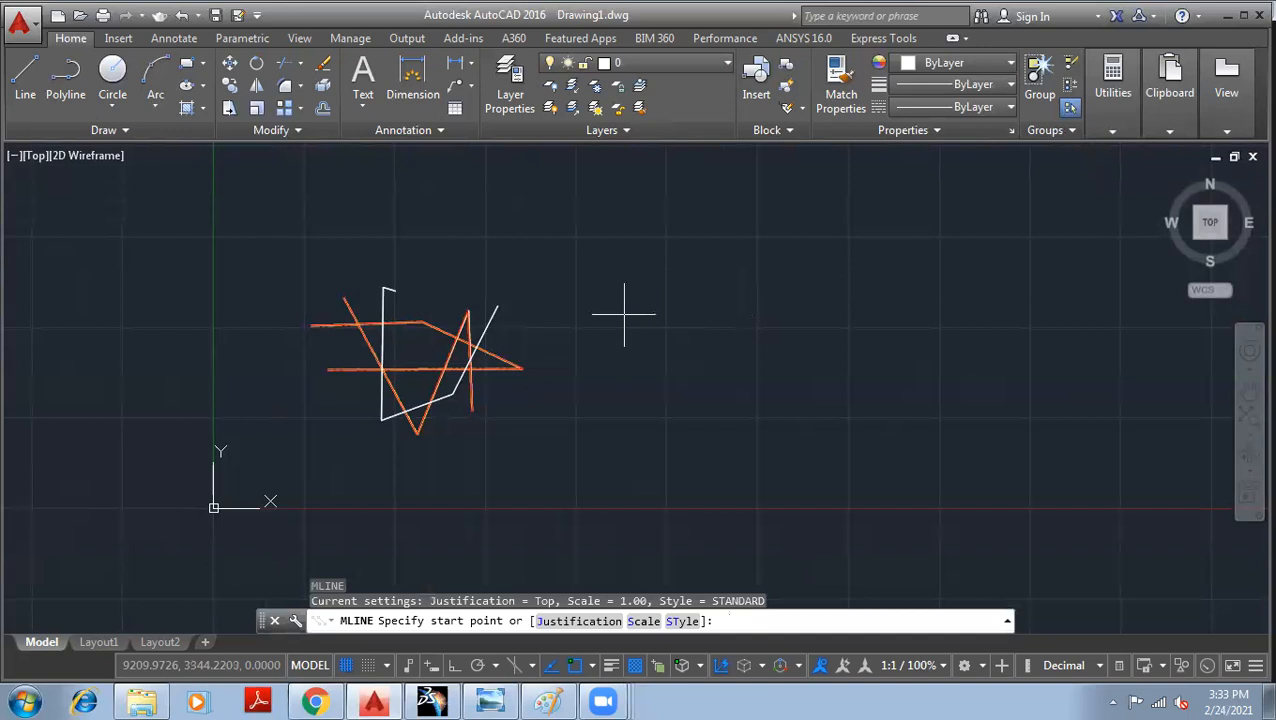
pyautogui.click(682, 622)
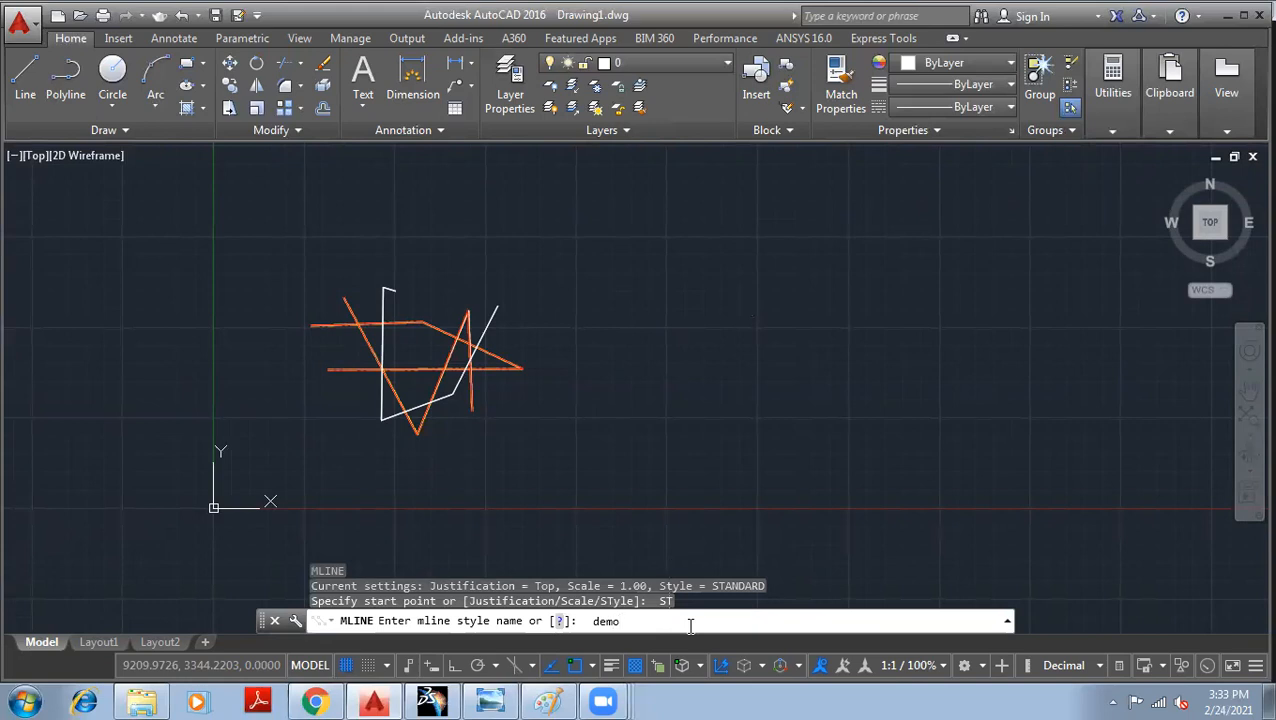
pyautogui.press('Return')
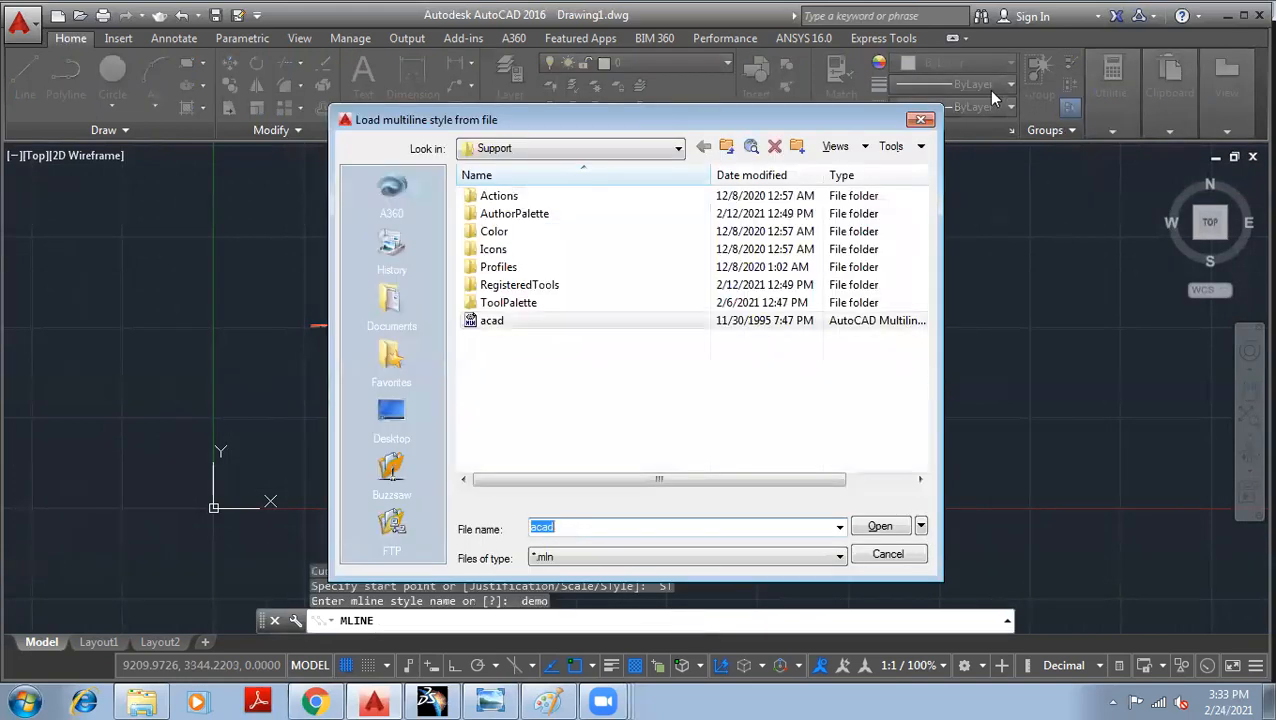
pyautogui.click(920, 119)
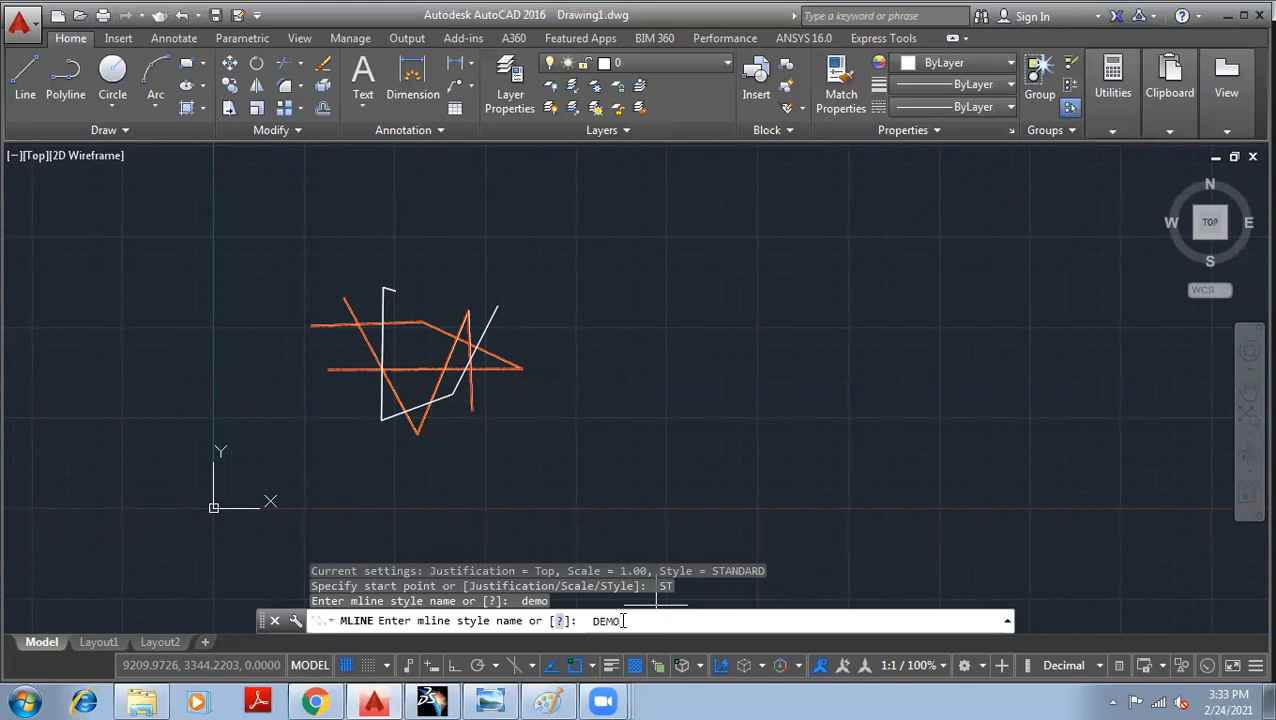
pyautogui.press('Return')
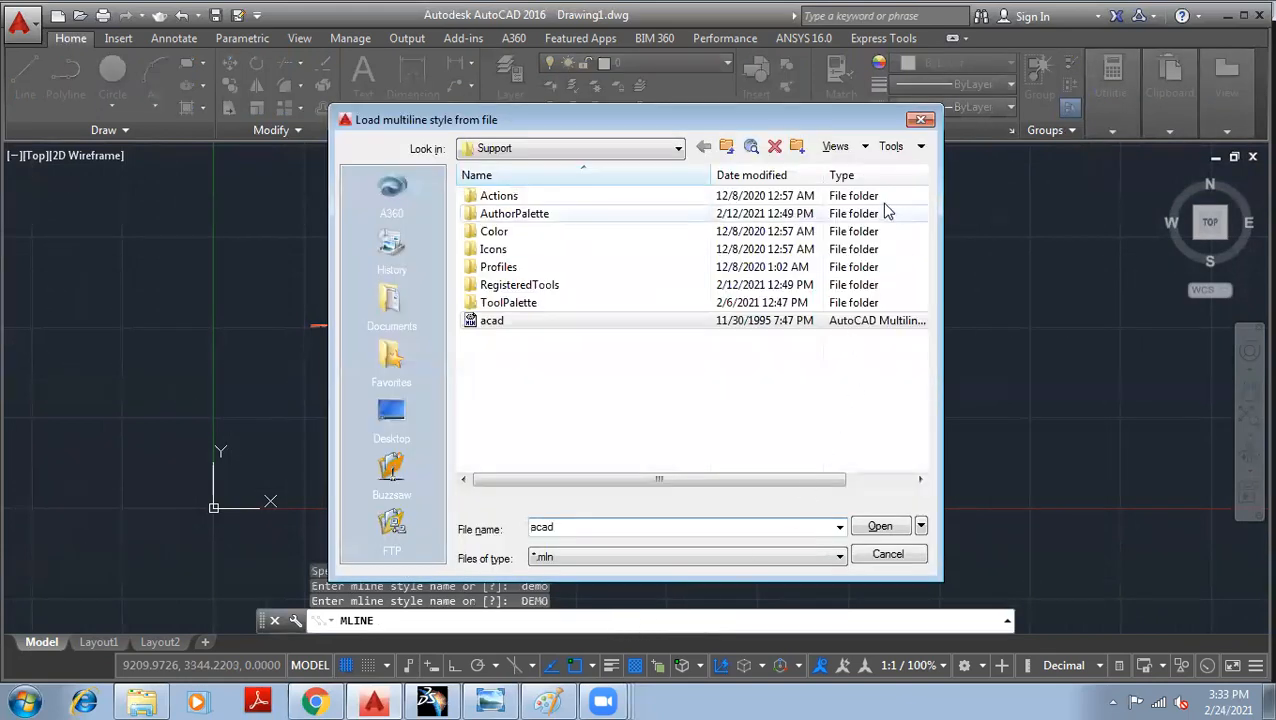
pyautogui.click(921, 120)
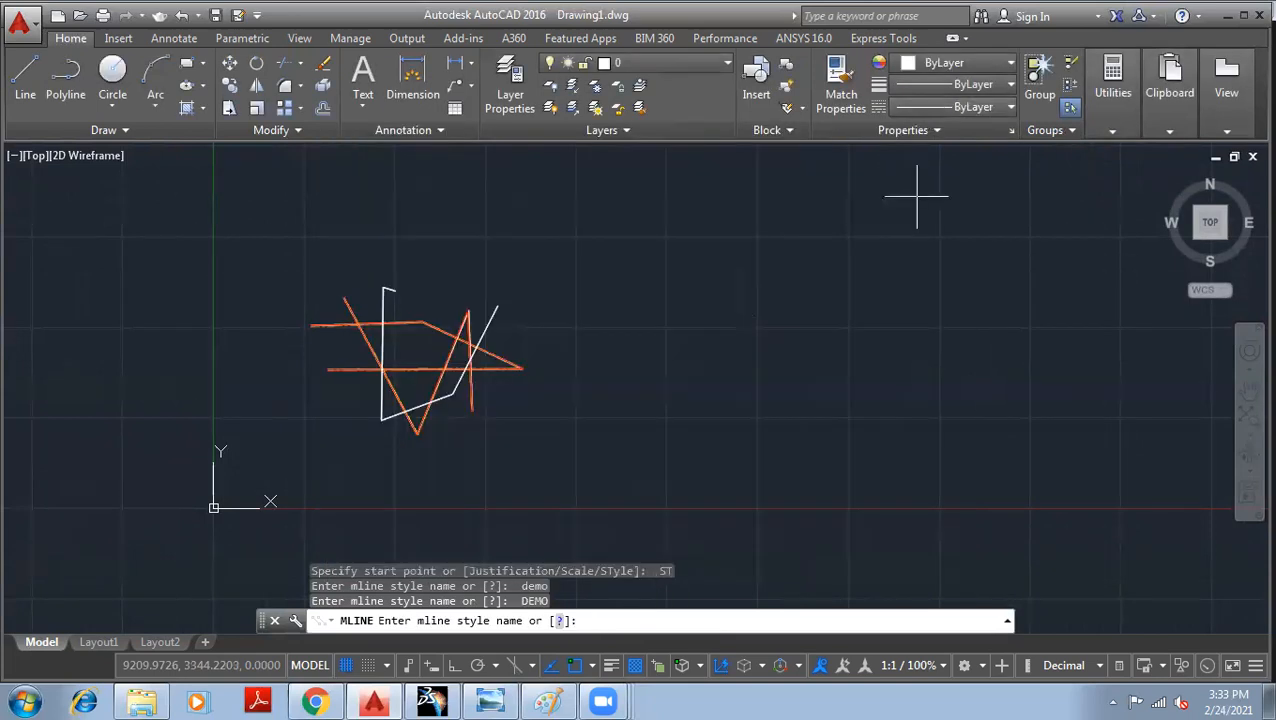
pyautogui.press('Return')
pyautogui.press('Escape')
pyautogui.press('Escape')
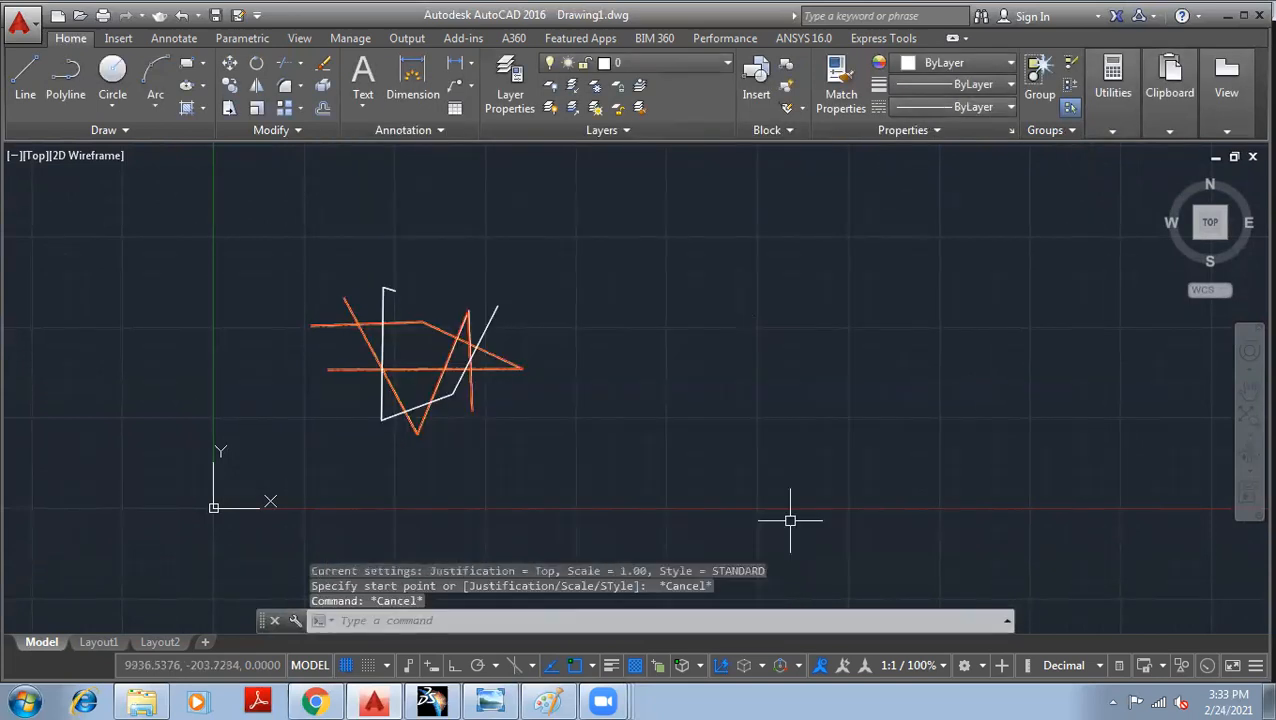
pyautogui.write('M')
pyautogui.press('BackSpace')
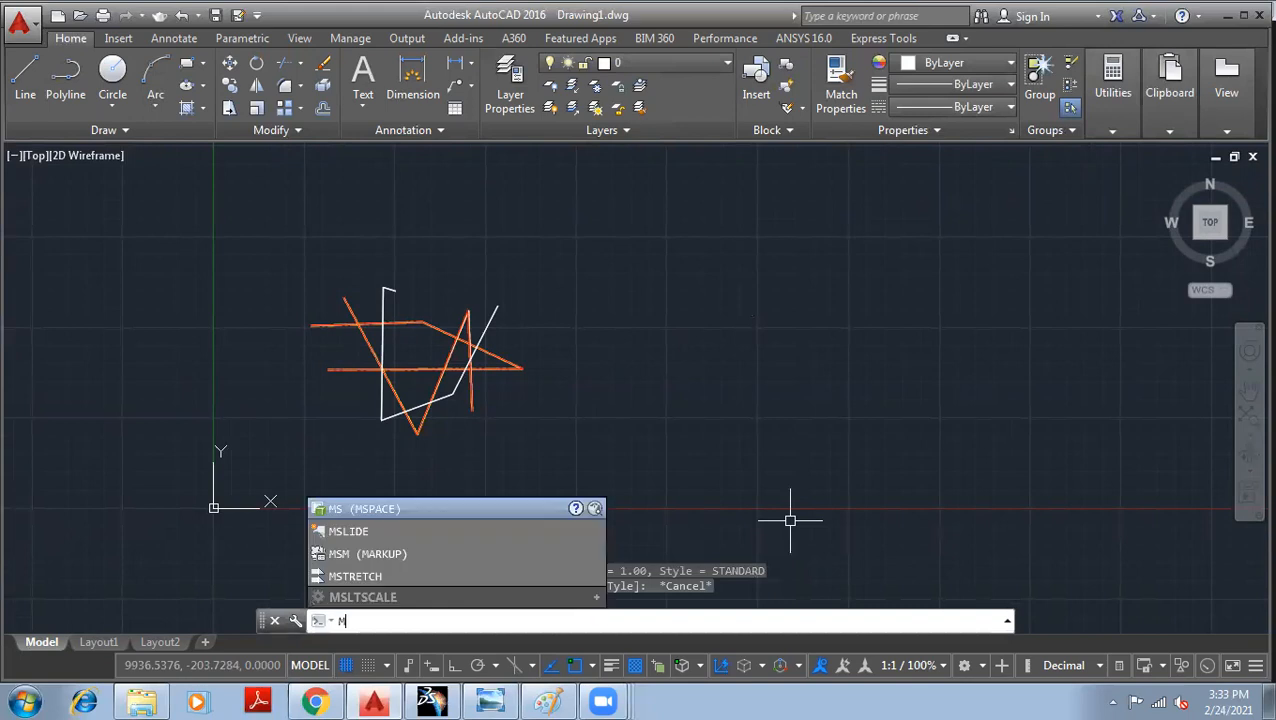
pyautogui.write('L')
pyautogui.press('Return')
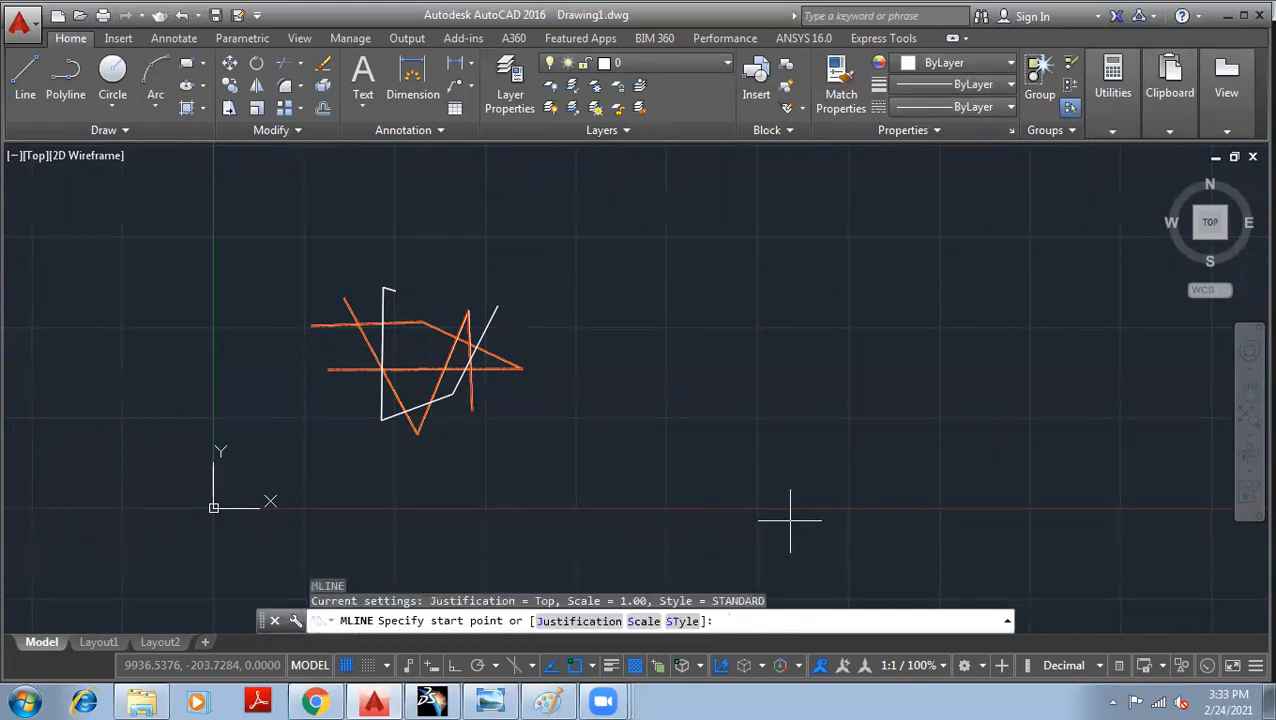
pyautogui.press('Escape')
pyautogui.press('Escape')
# Check the exact name of the custom style in the list of multiline styles.
pyautogui.write('MLSTY')
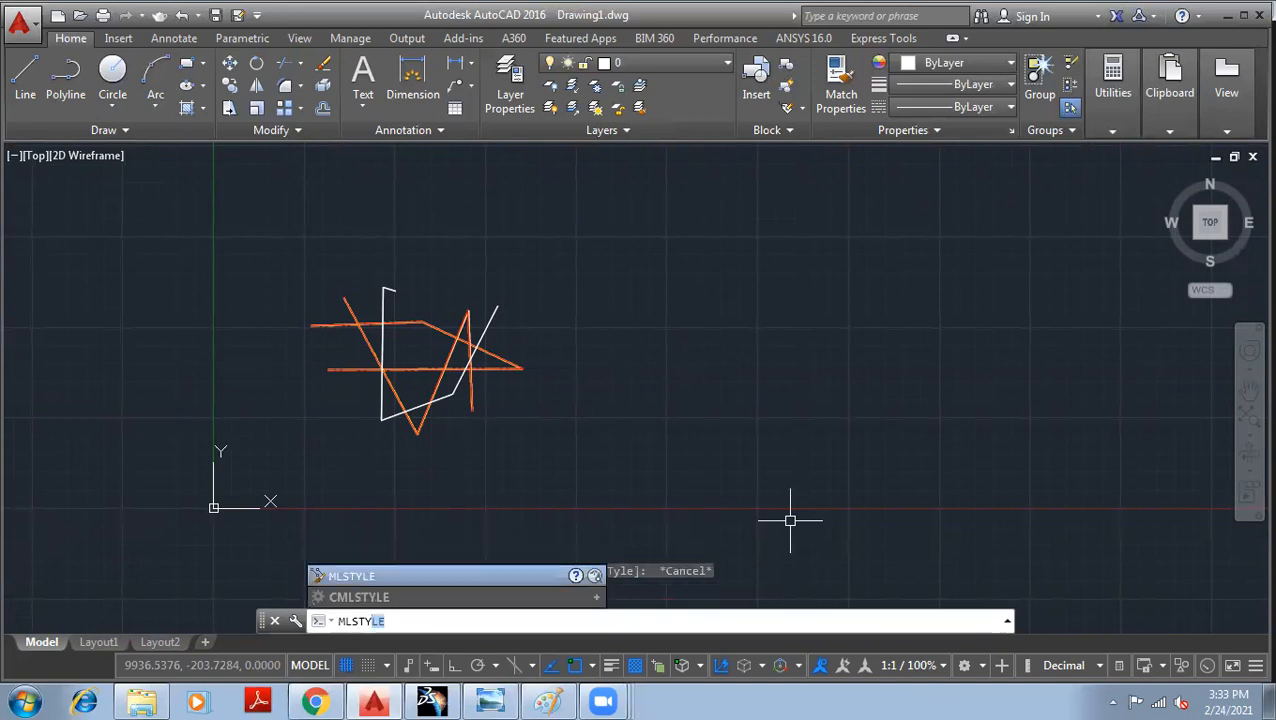
pyautogui.press('Return')
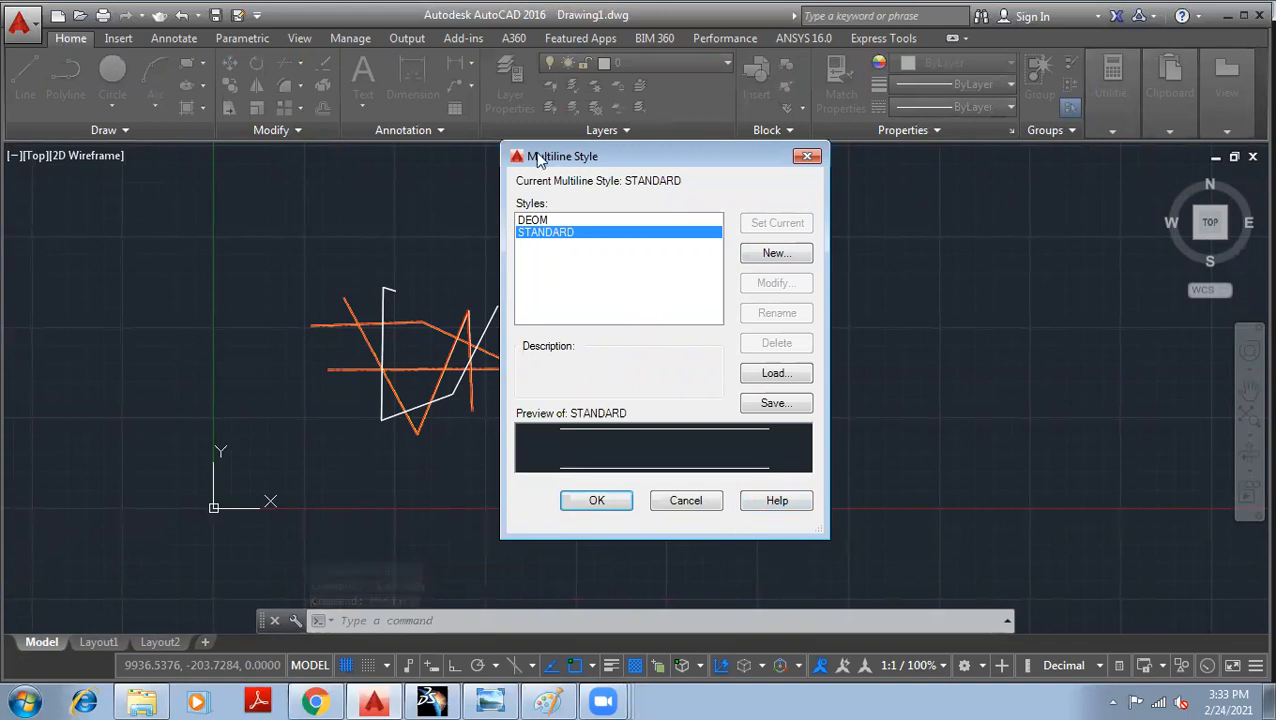
pyautogui.click(575, 219)
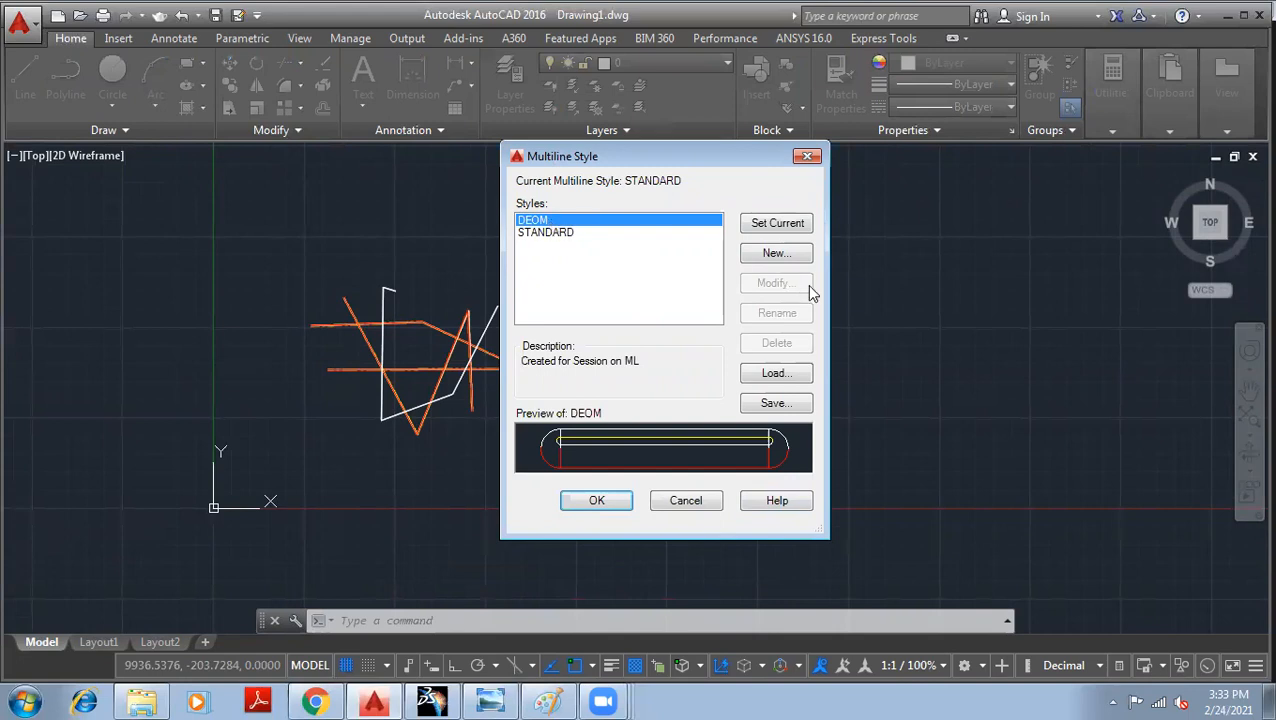
pyautogui.click(807, 156)
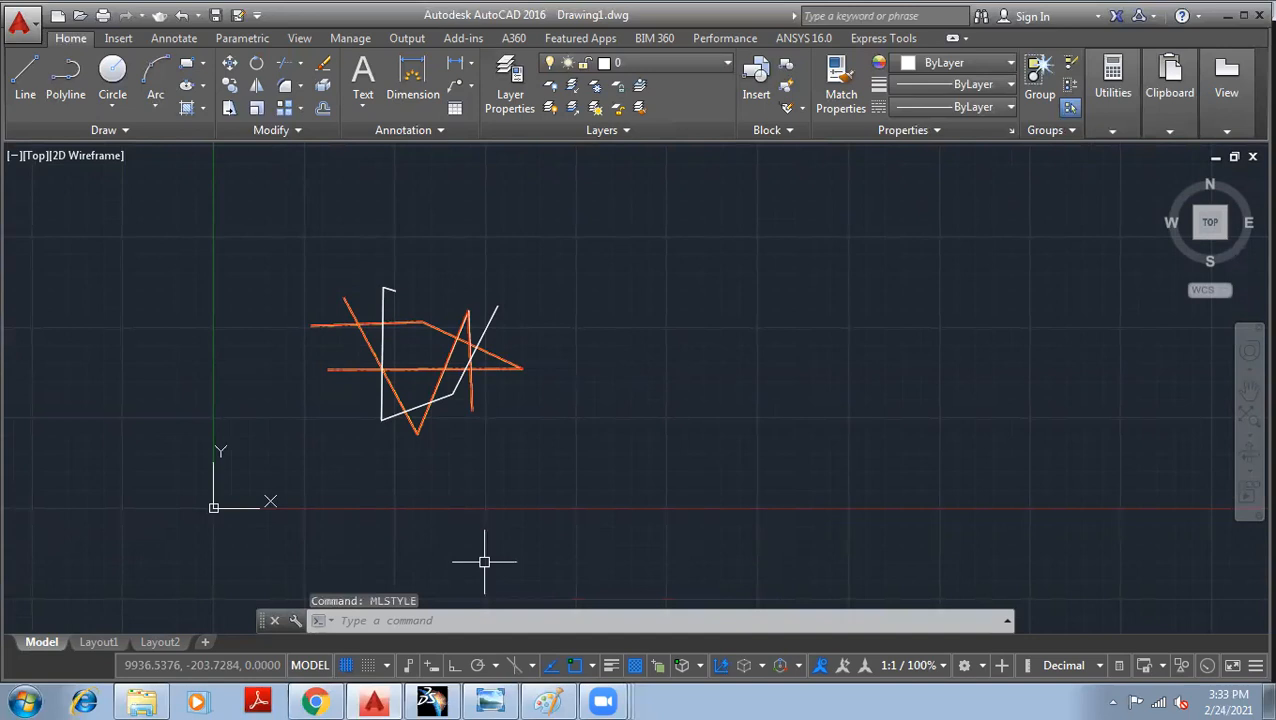
# Draw an open three-segment multiline in the DEOM style, running down, across and back up over the existing multilines.
pyautogui.write('ML')
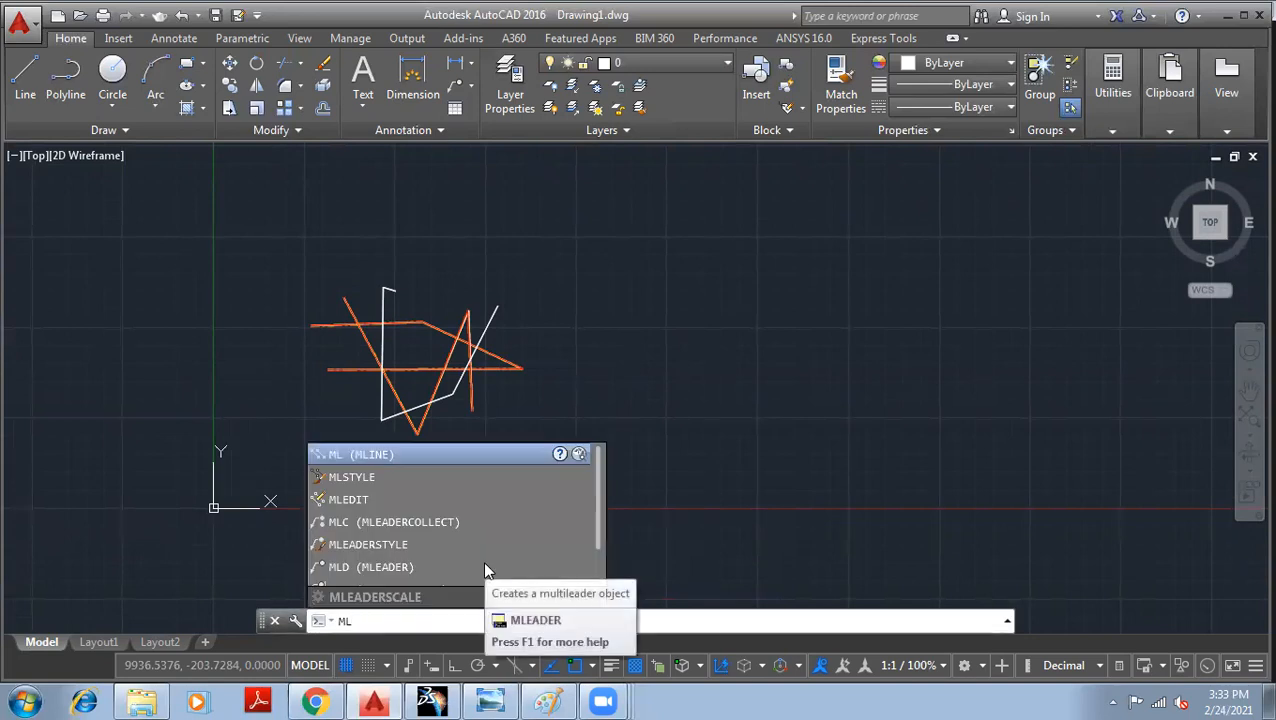
pyautogui.press('Return')
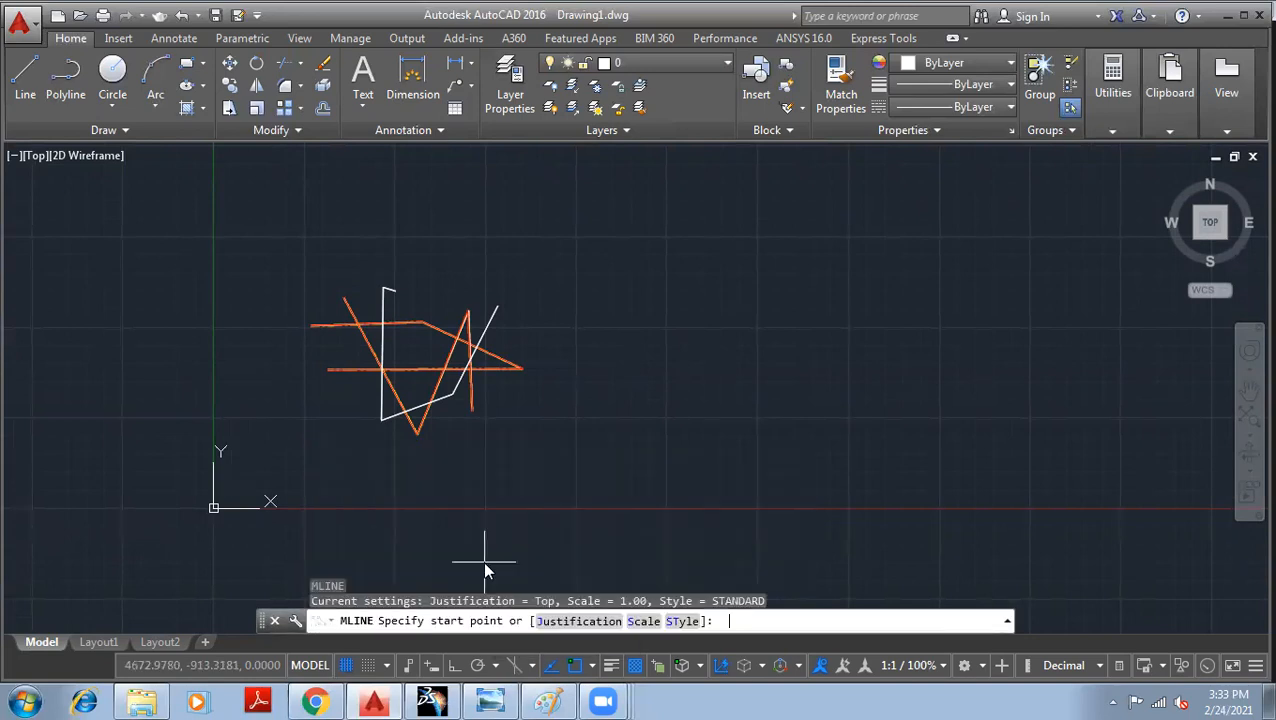
pyautogui.write('ST')
pyautogui.press('Return')
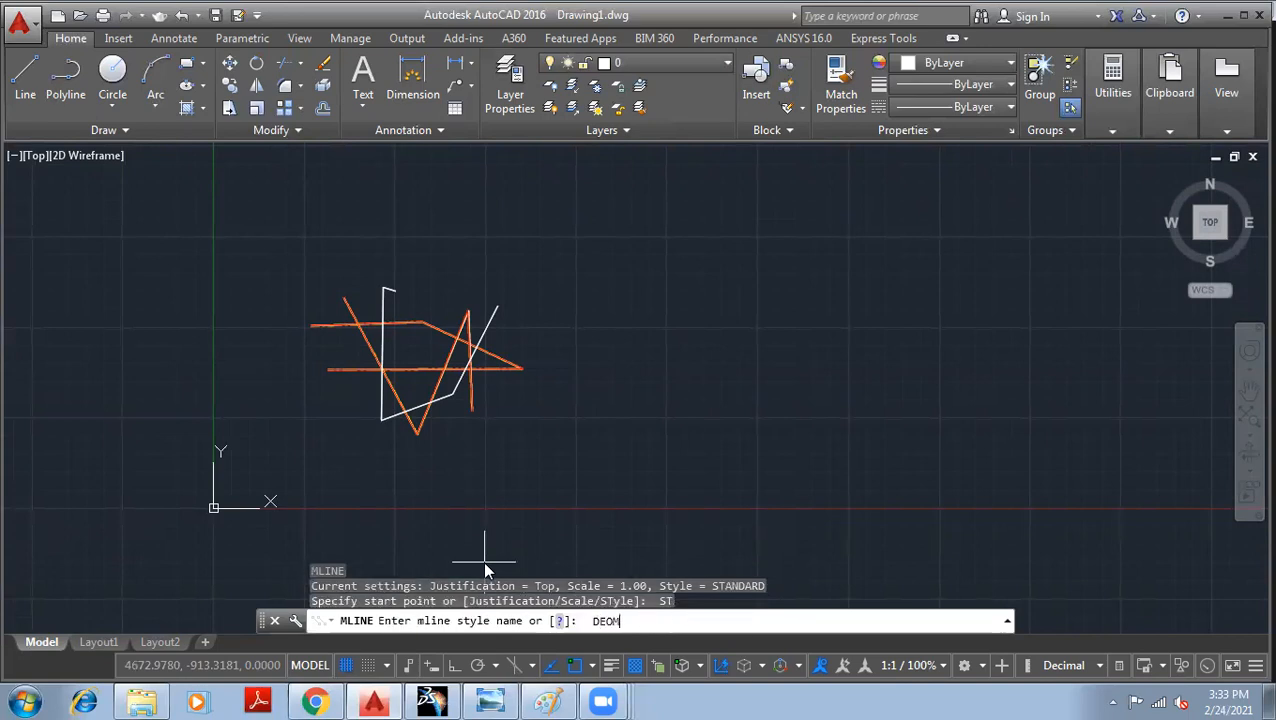
pyautogui.write('DEOM')
pyautogui.press('Return')
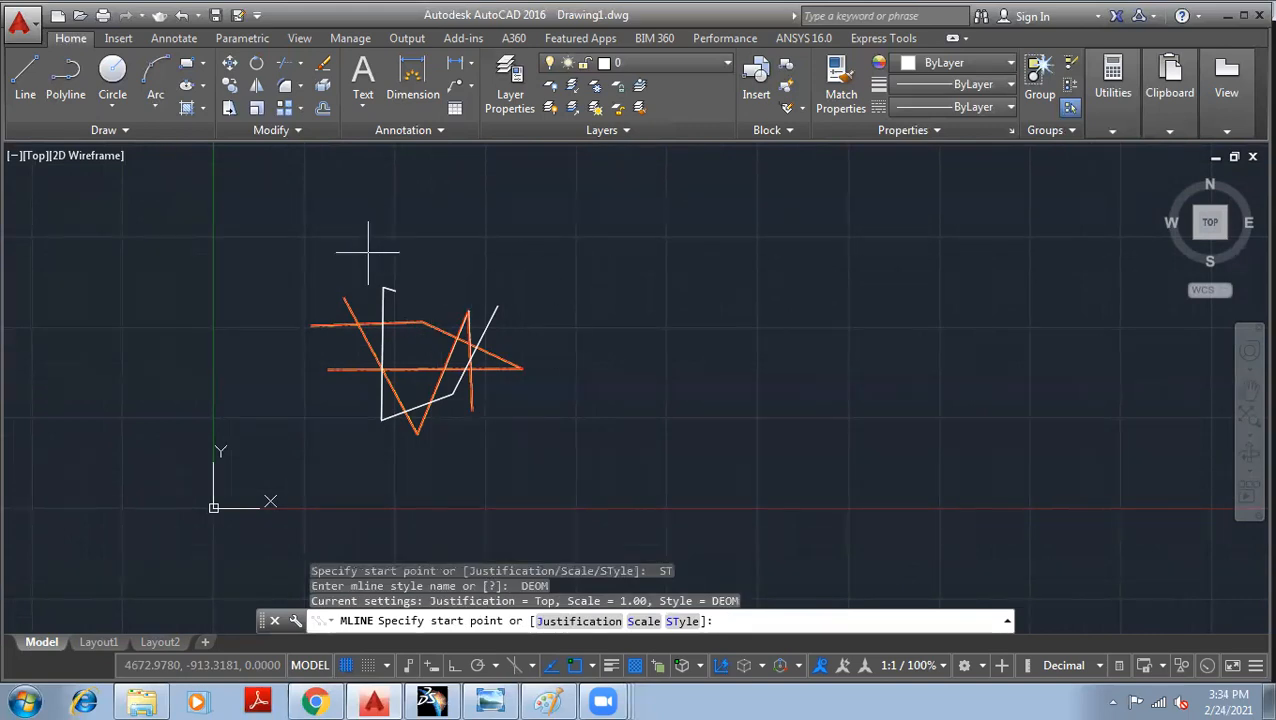
pyautogui.click(281, 266)
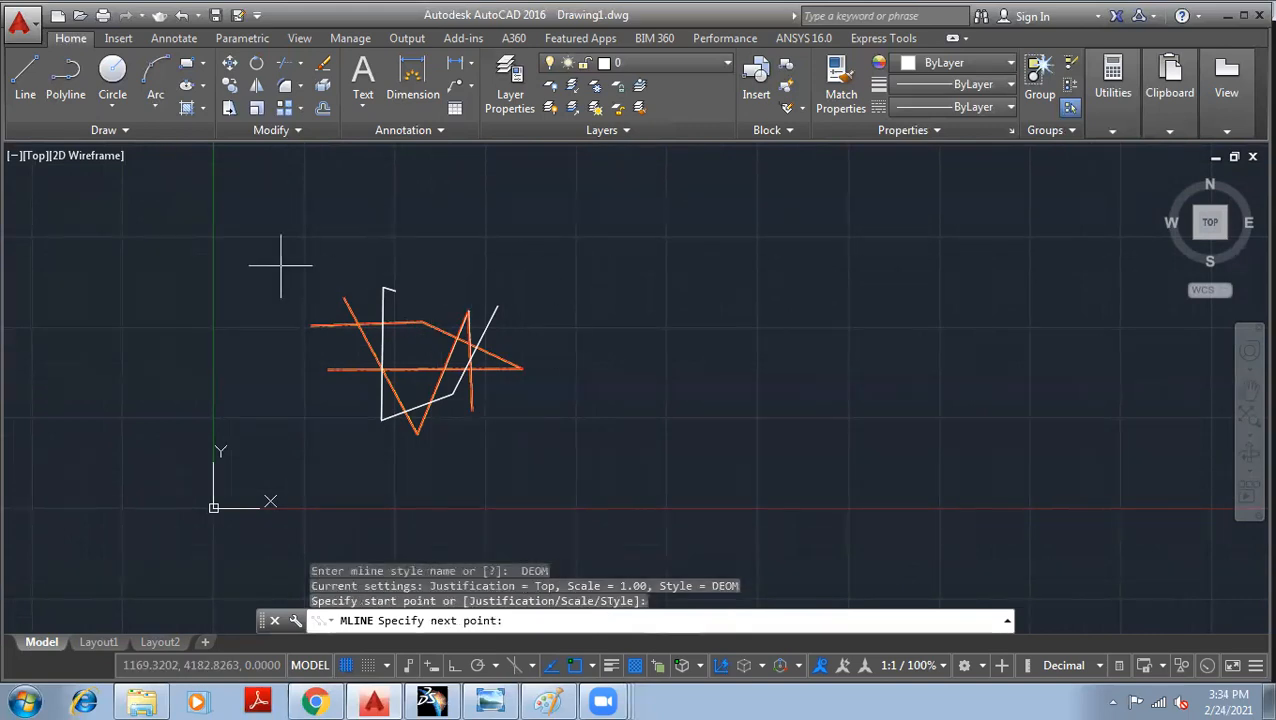
pyautogui.click(362, 383)
pyautogui.click(558, 400)
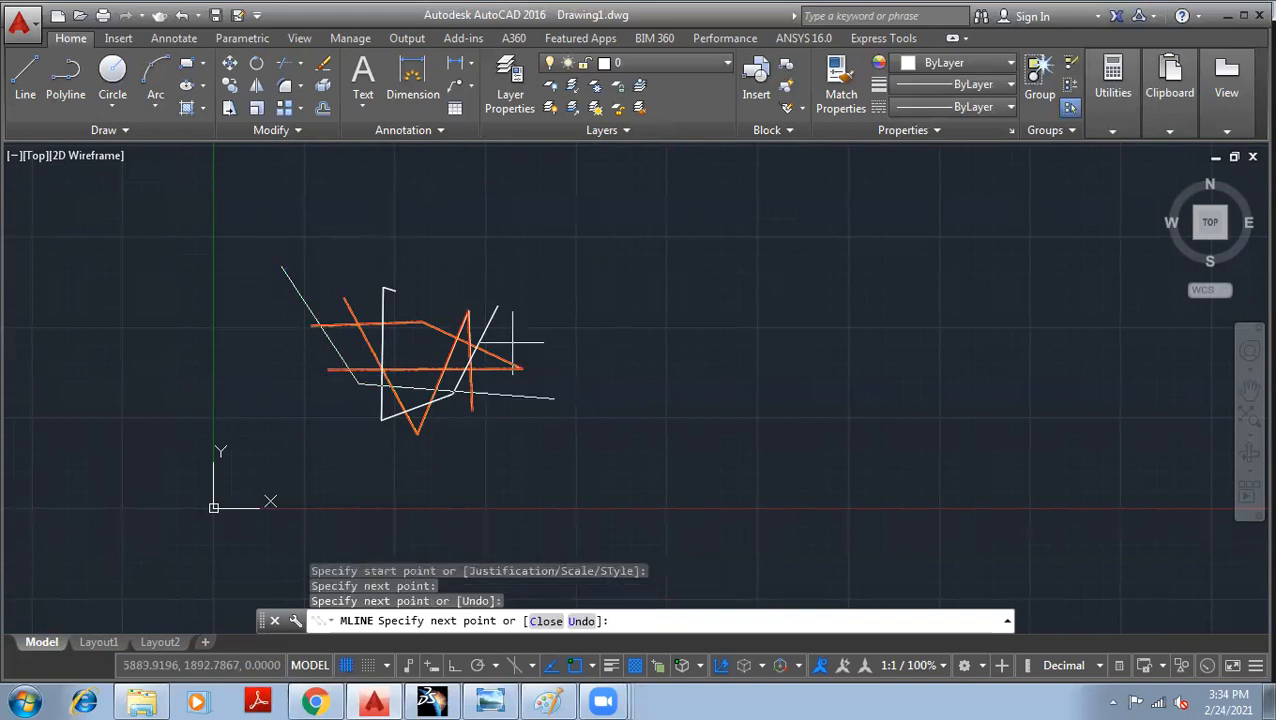
pyautogui.click(540, 291)
pyautogui.rightClick(541, 292)
pyautogui.click(578, 302)
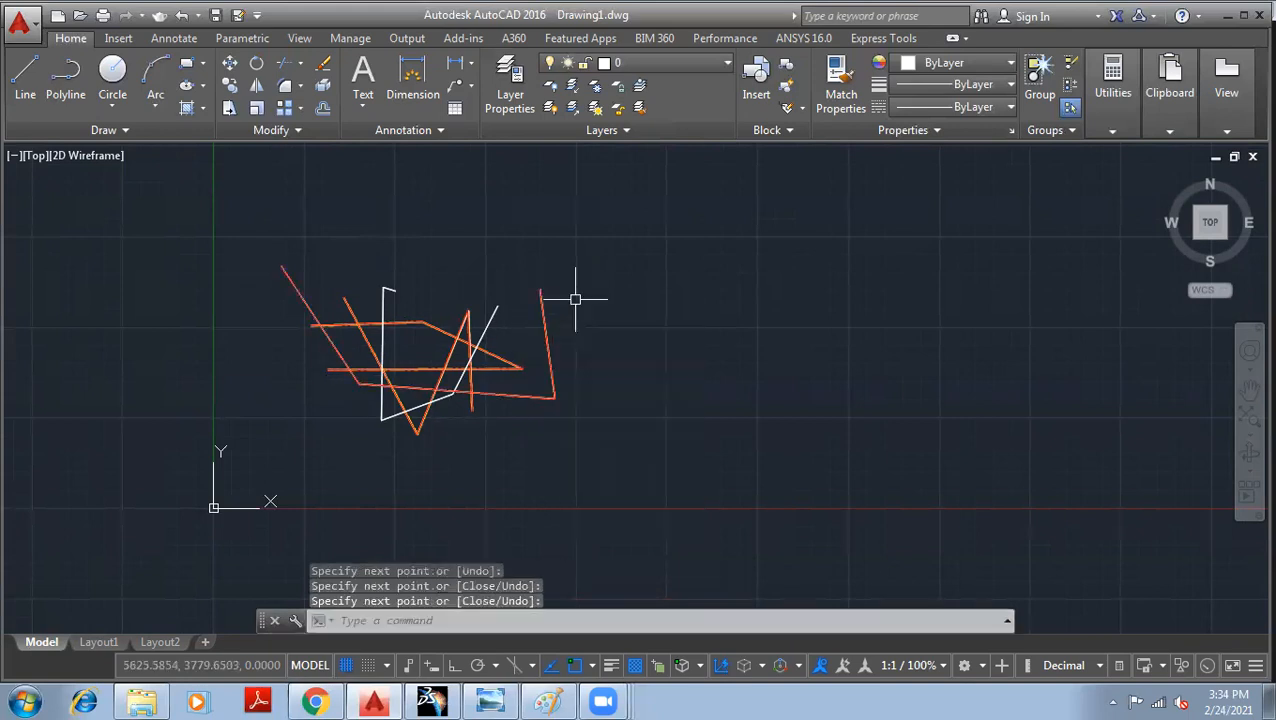
# Examine up close the intersections where the DEOM and STANDARD multilines cross one another.
pyautogui.scroll(4, 575, 299)
pyautogui.scroll(-1, 290, 300)
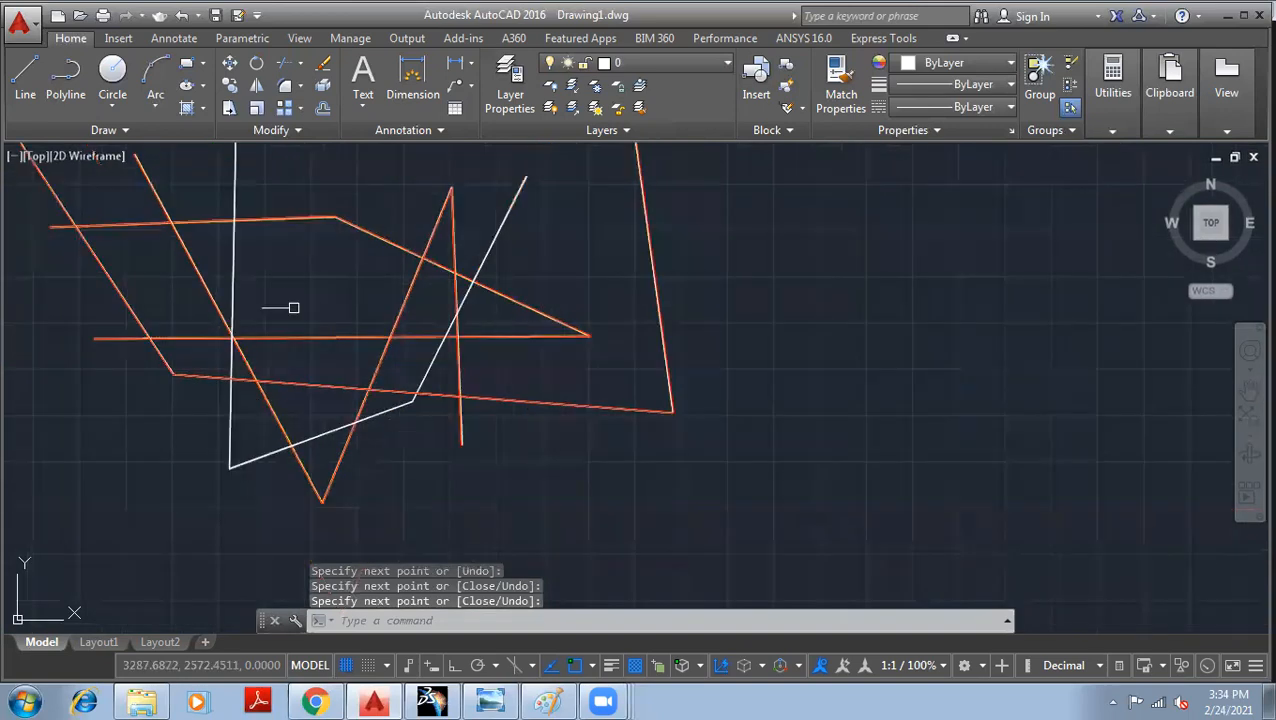
pyautogui.moveTo(305, 333); pyautogui.dragTo(372, 335, button='middle')
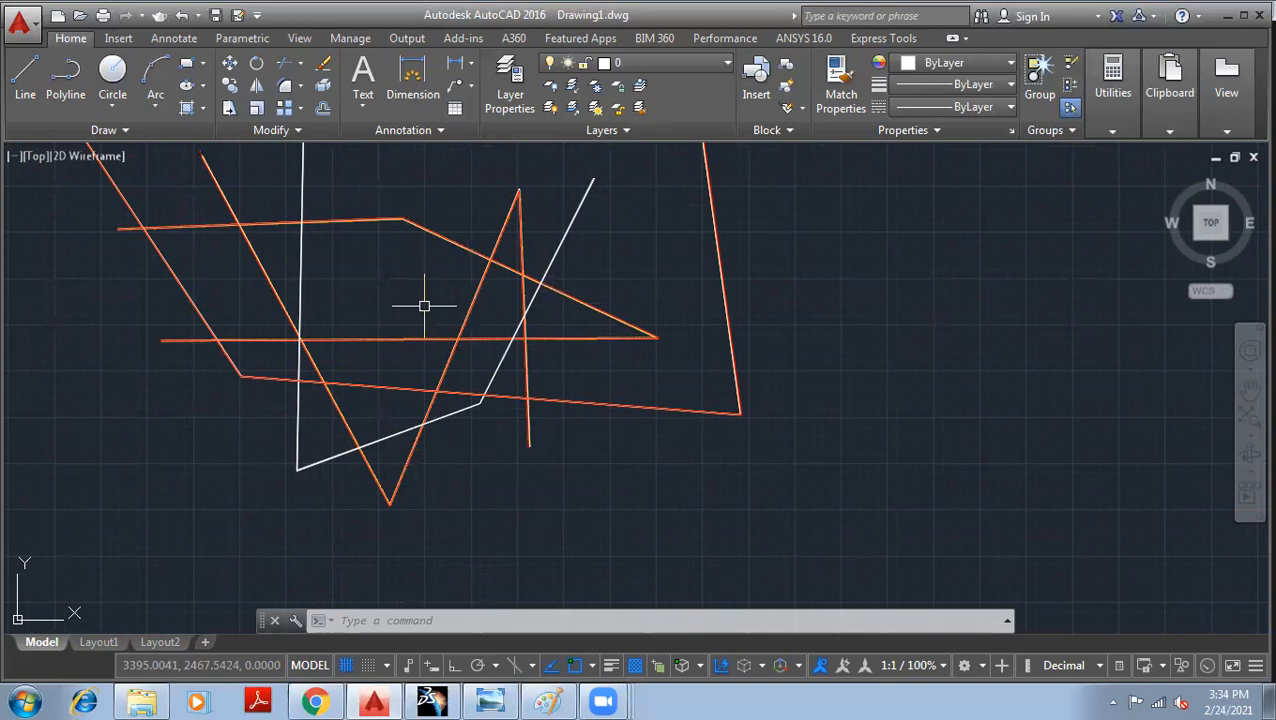
pyautogui.scroll(4, 422, 295)
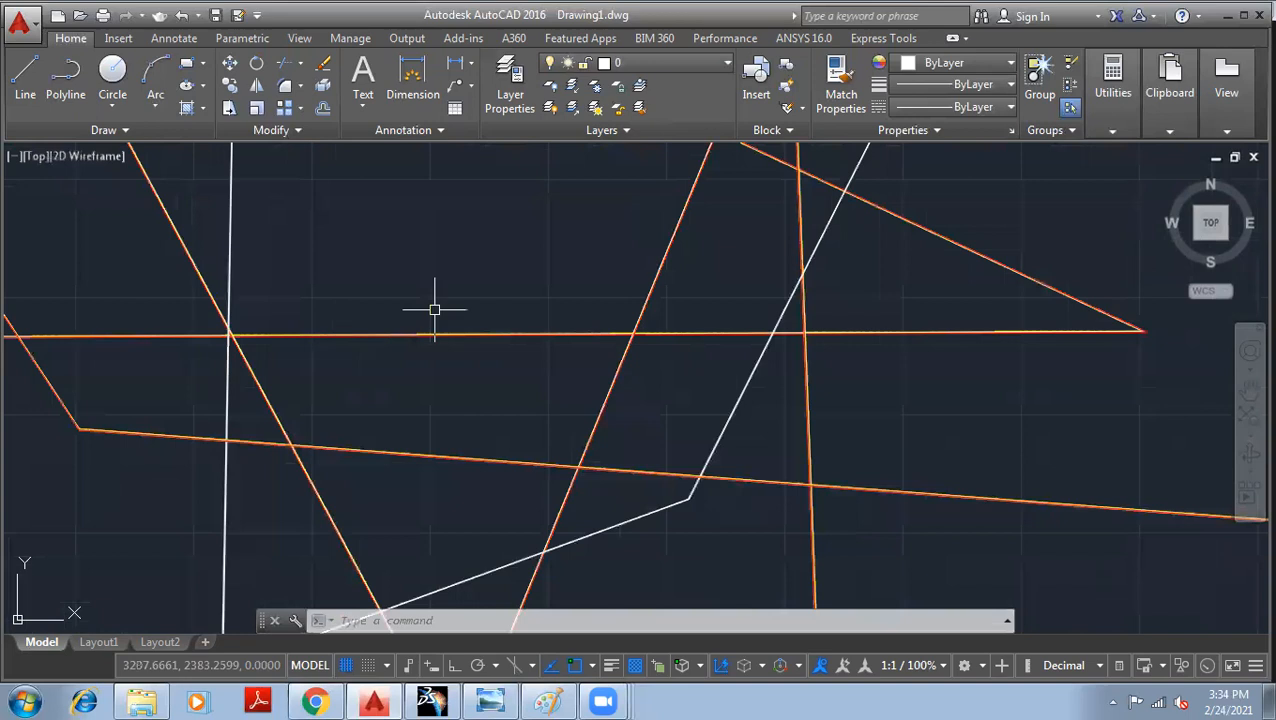
pyautogui.scroll(8, 343, 332)
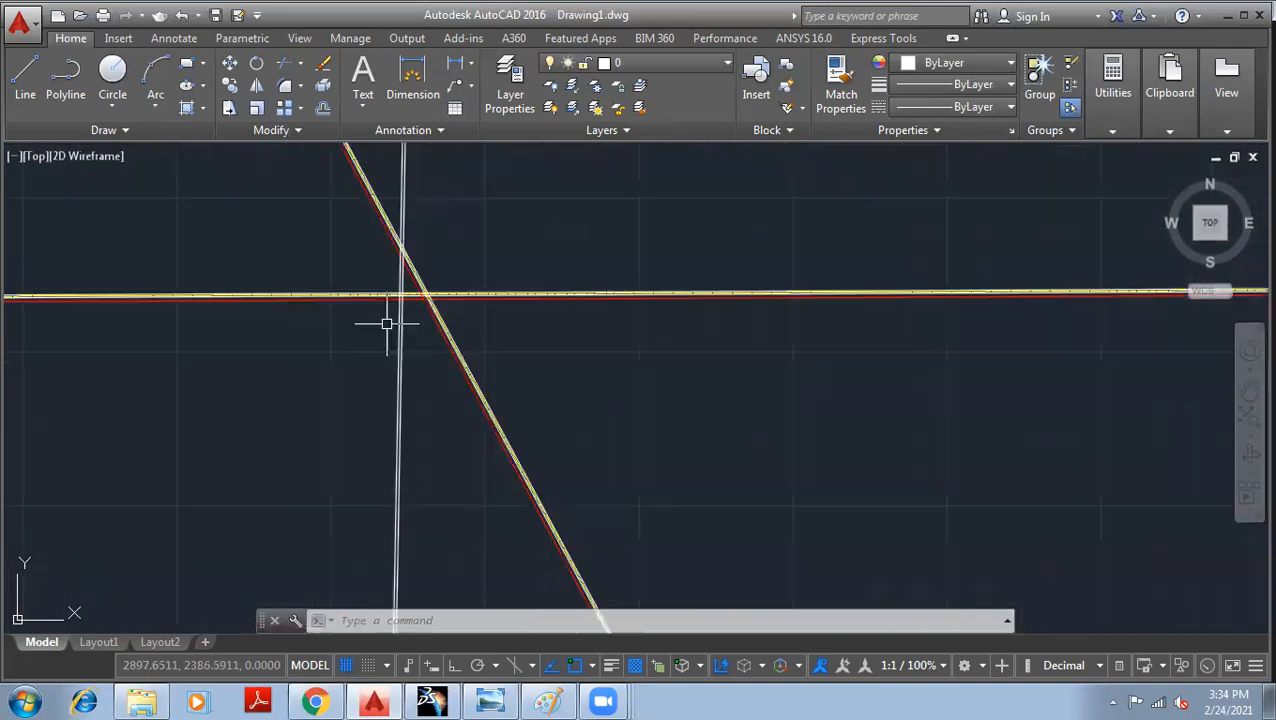
pyautogui.moveTo(477, 244)
pyautogui.mouseDown(button='middle')
pyautogui.moveTo(444, 339)
pyautogui.moveTo(419, 336)
pyautogui.mouseUp(button='middle')
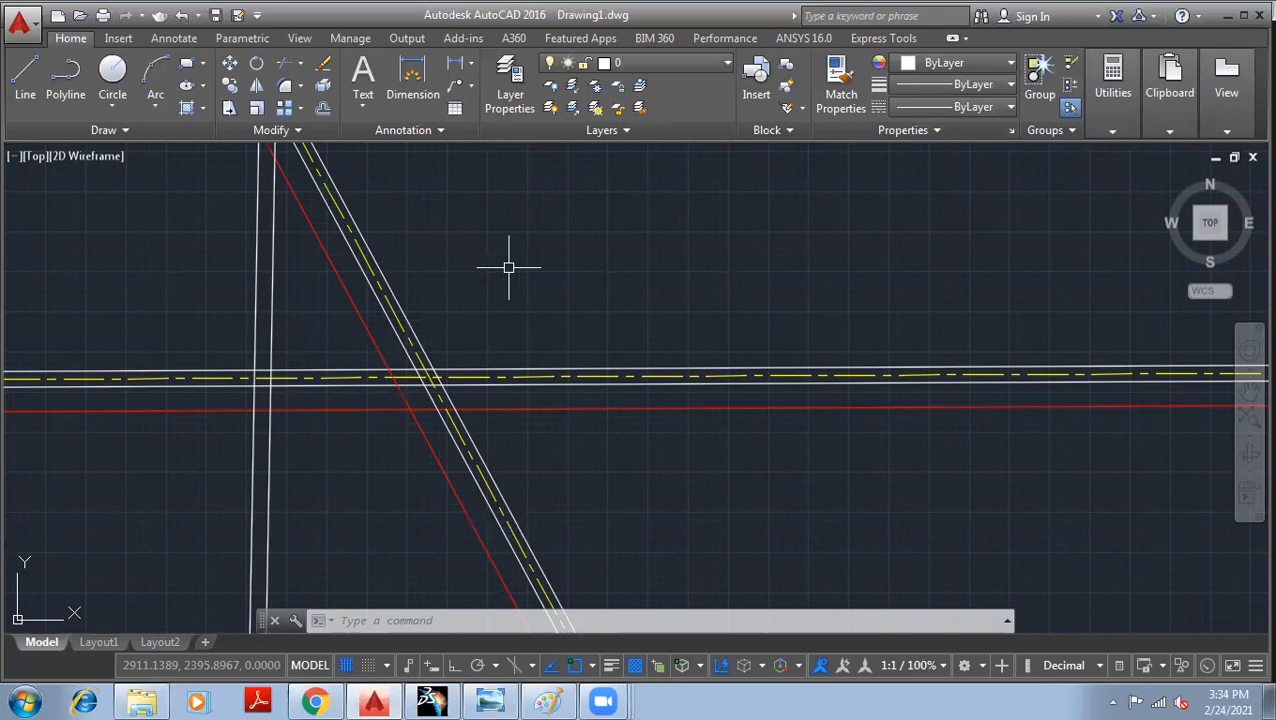
pyautogui.moveTo(691, 288); pyautogui.dragTo(399, 282, button='middle')
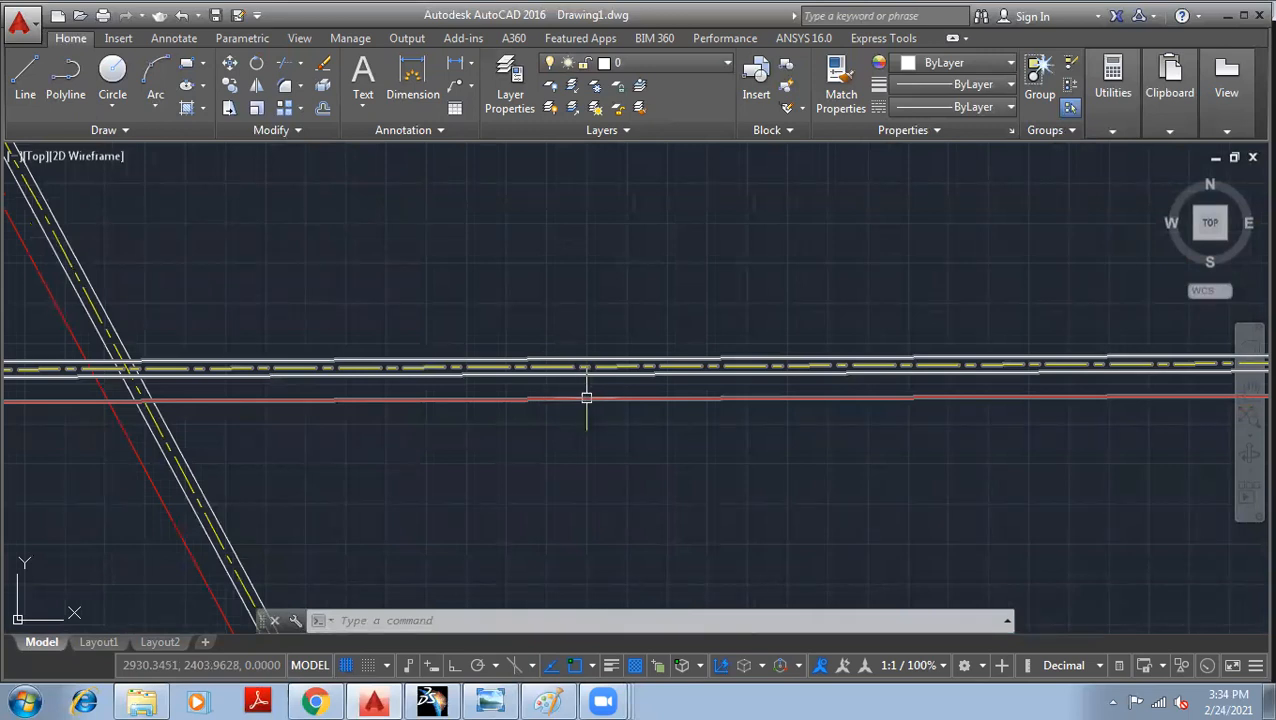
pyautogui.scroll(-5, 710, 445)
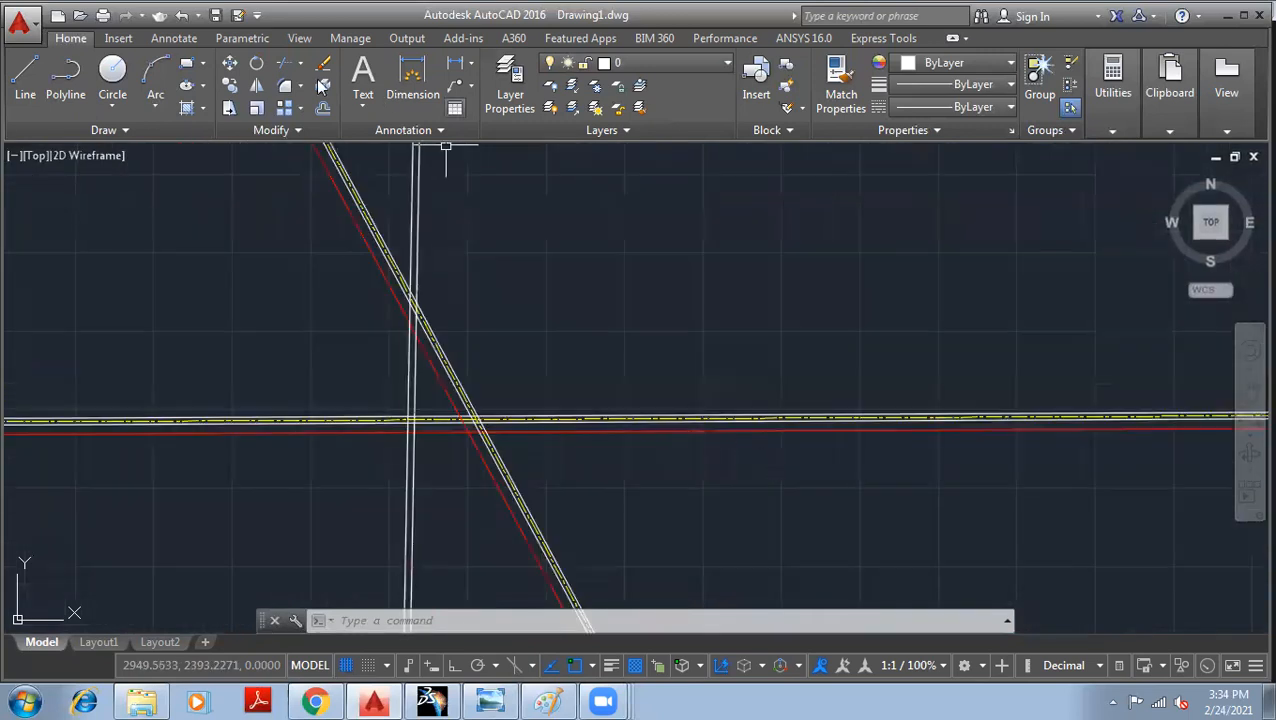
pyautogui.moveTo(695, 313); pyautogui.dragTo(434, 214, button='middle')
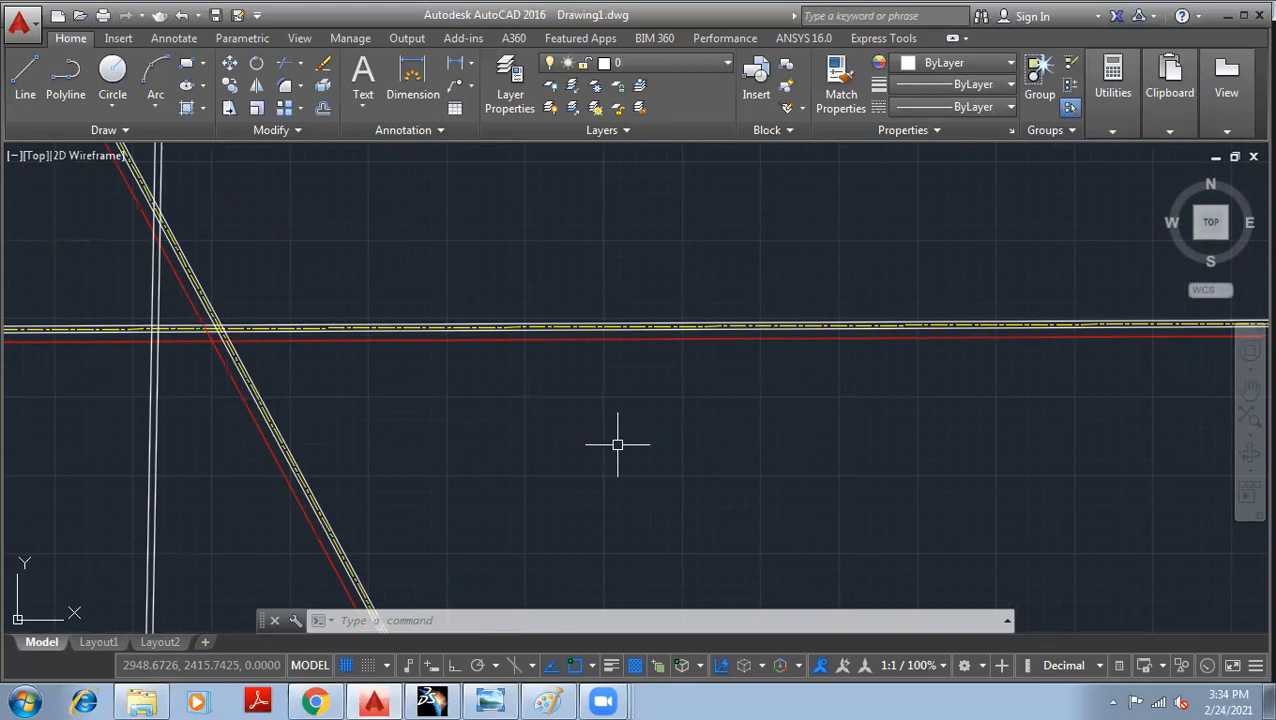
# Open the Multilines Edit Tools and place the dialog clear of the intersecting multilines.
pyautogui.write('ML')
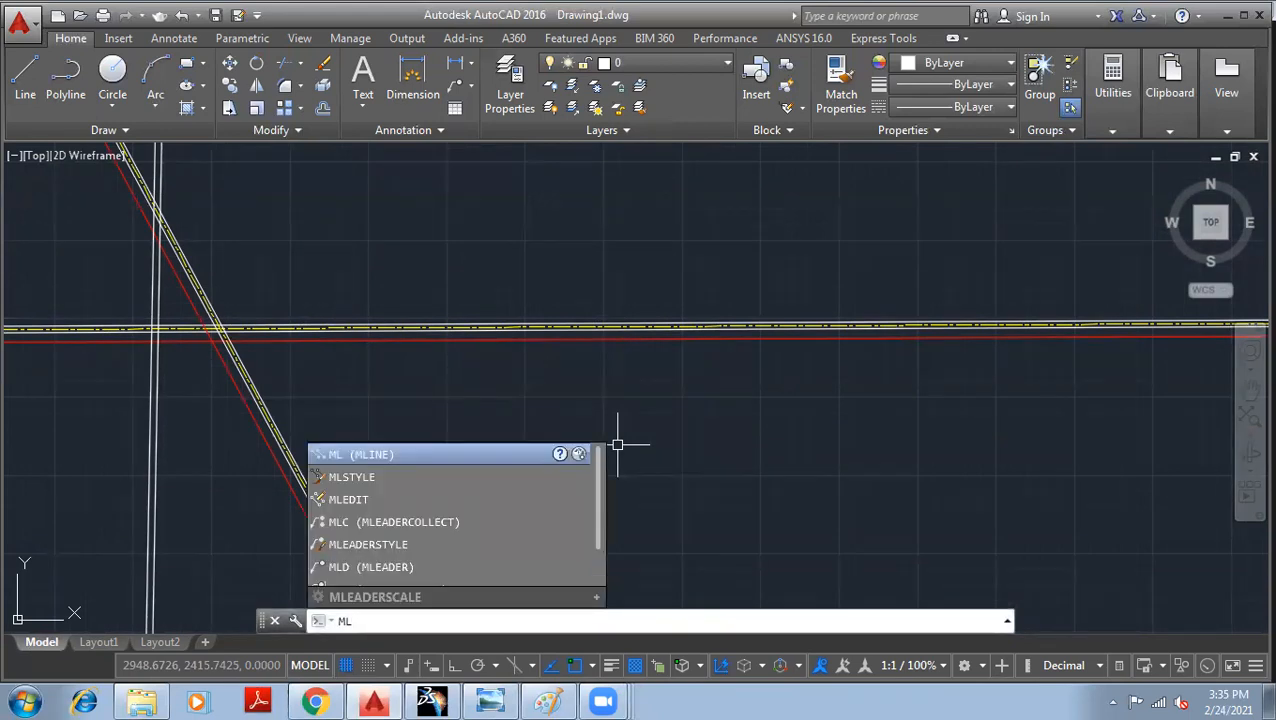
pyautogui.press('Down')
pyautogui.press('Down')
pyautogui.press('Return')
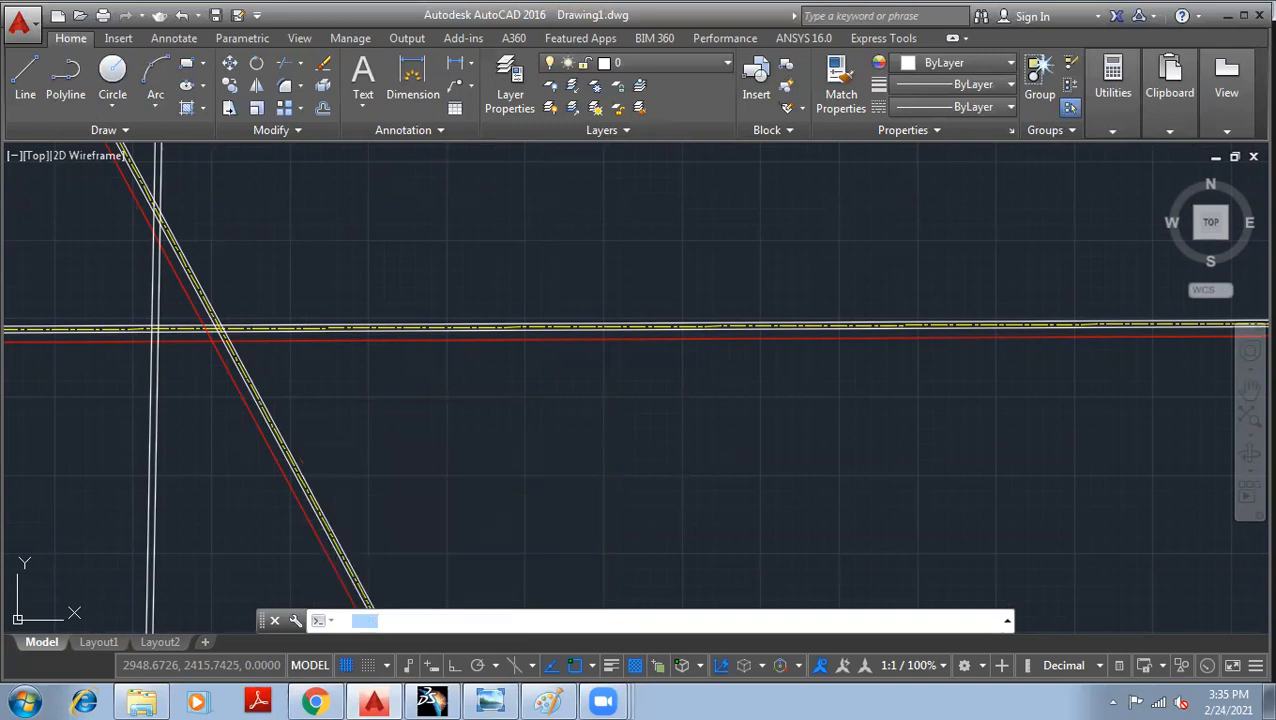
pyautogui.moveTo(605, 312); pyautogui.dragTo(768, 181)
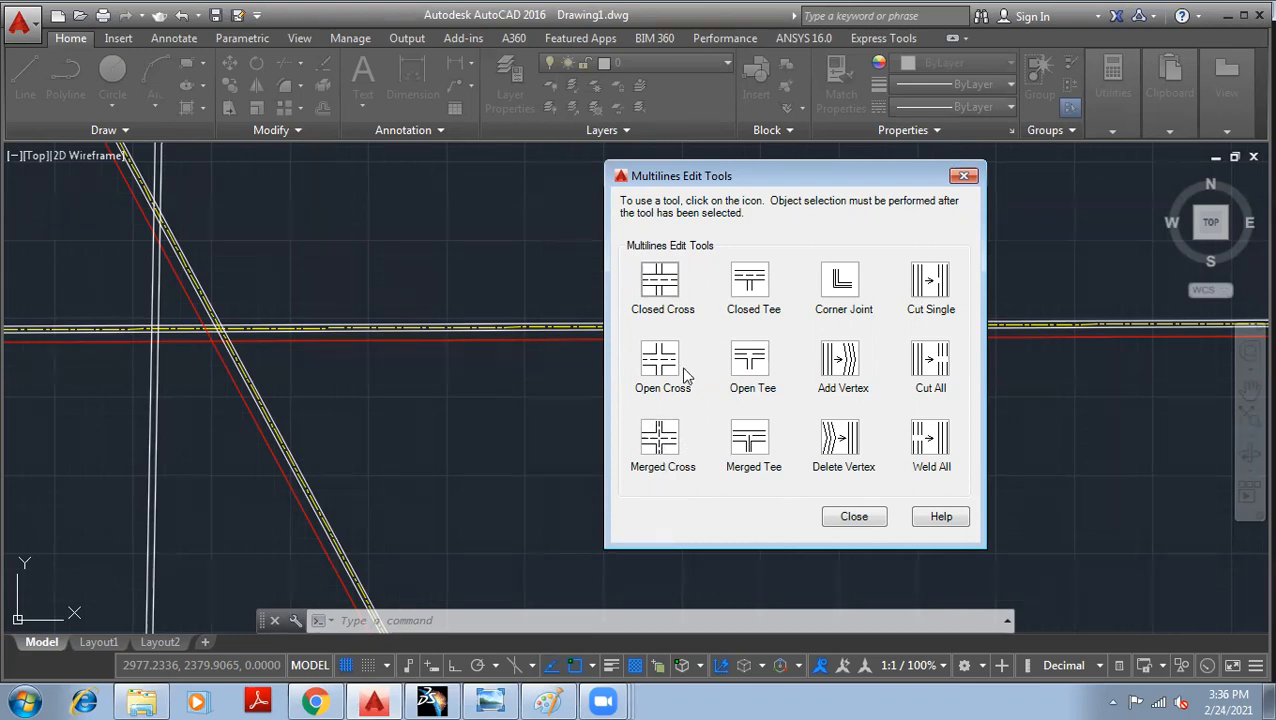
pyautogui.moveTo(798, 166); pyautogui.dragTo(932, 146)
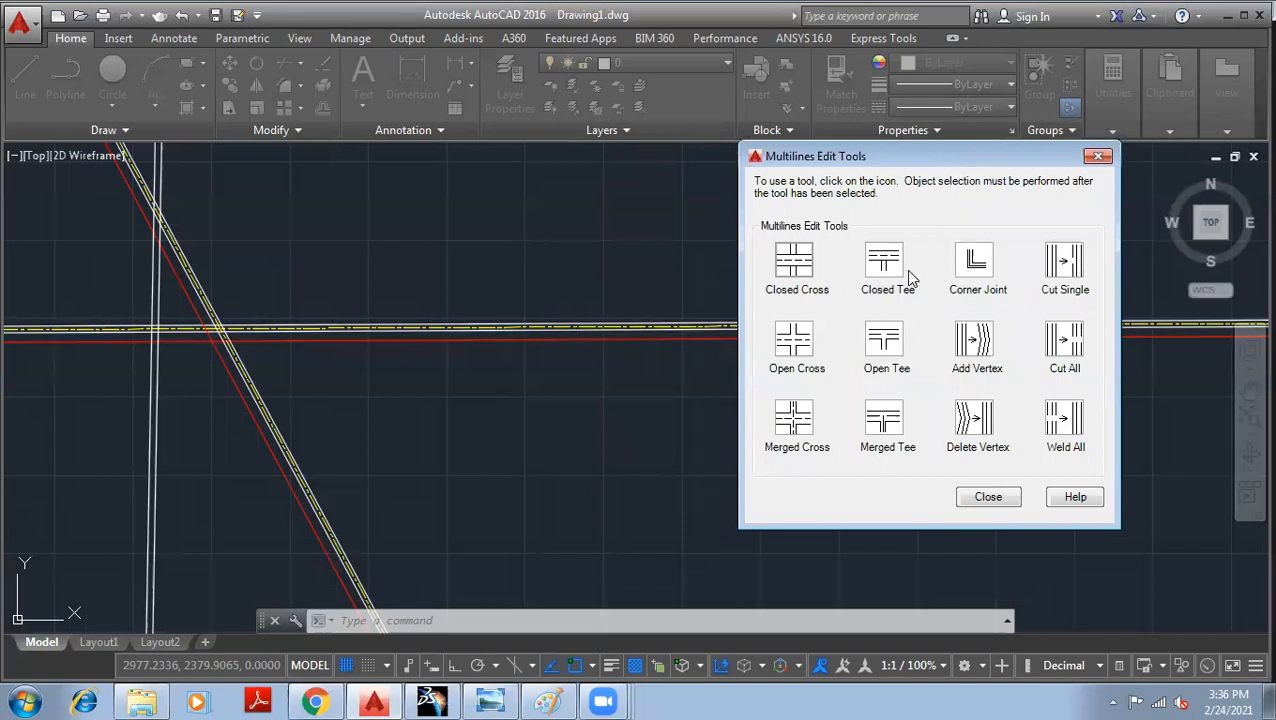
# Apply a Closed Cross to the intersection of the two DEOM multilines, choosing the horizontal one first and the diagonal one second.
pyautogui.click(797, 268)
pyautogui.moveTo(291, 251); pyautogui.dragTo(410, 244, button='middle')
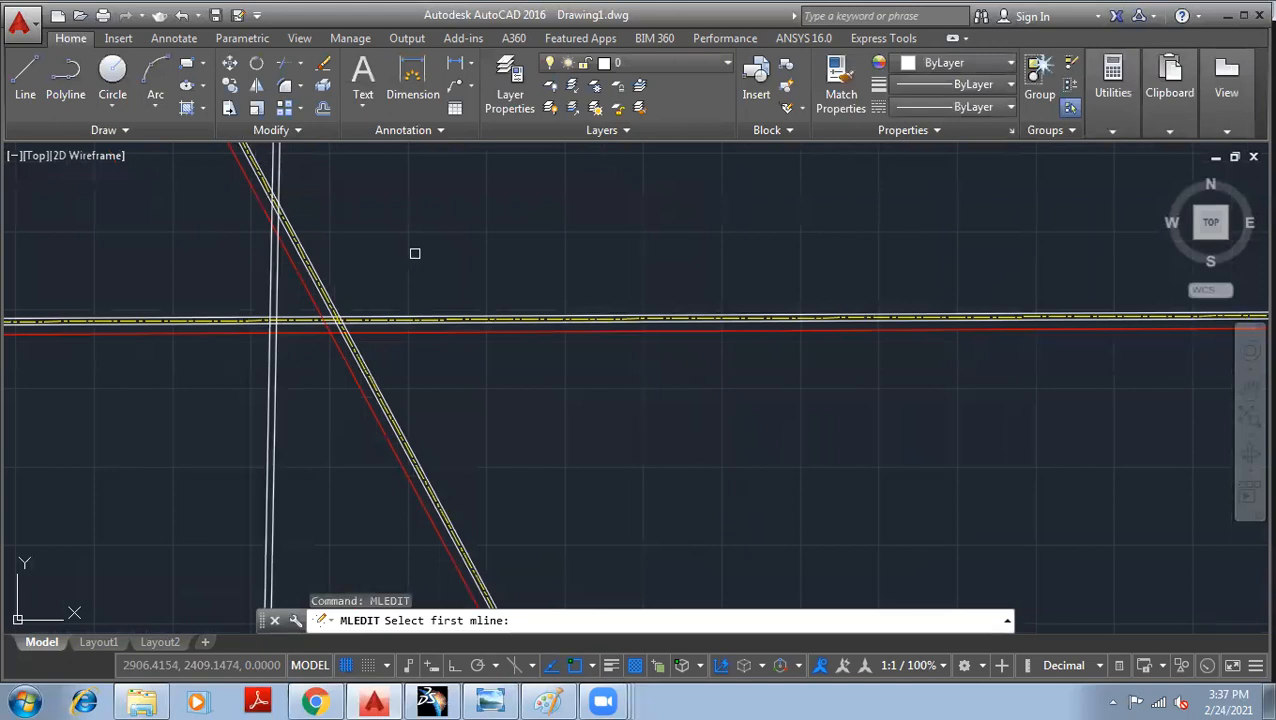
pyautogui.click(420, 333)
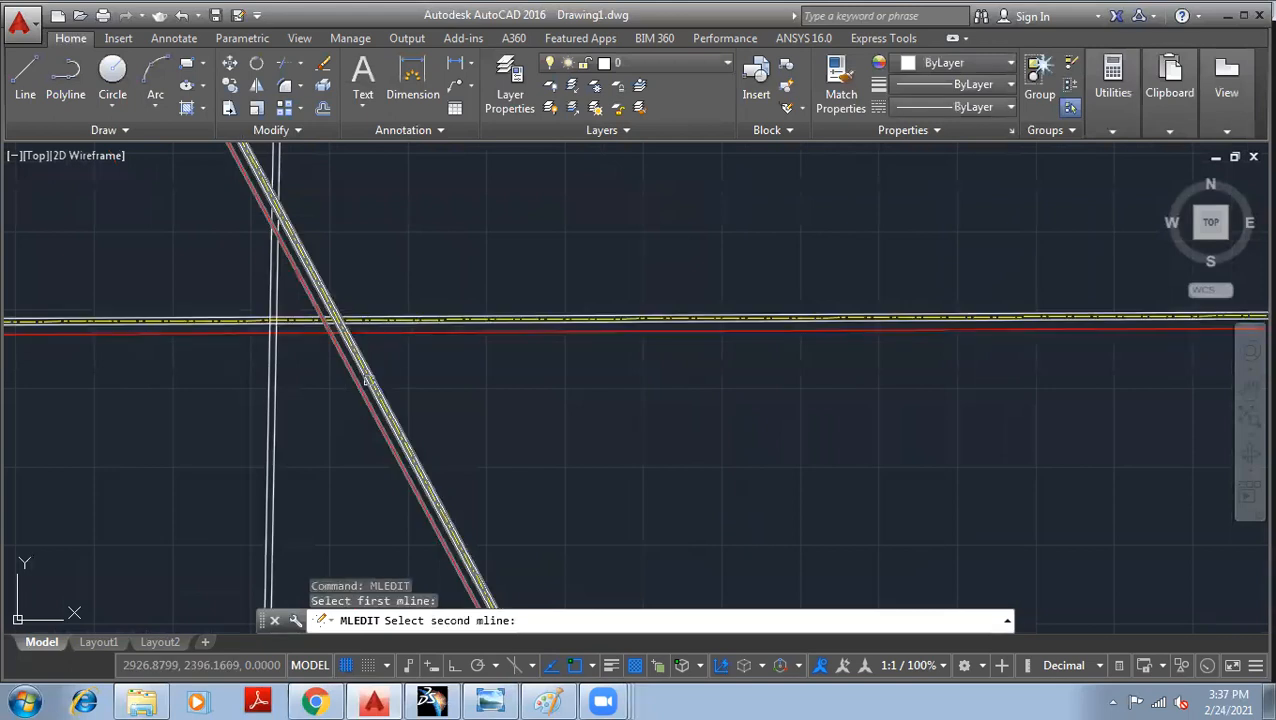
pyautogui.click(369, 379)
pyautogui.scroll(8, 300, 330)
pyautogui.moveTo(584, 259); pyautogui.dragTo(284, 332, button='middle')
pyautogui.scroll(-5, 284, 332)
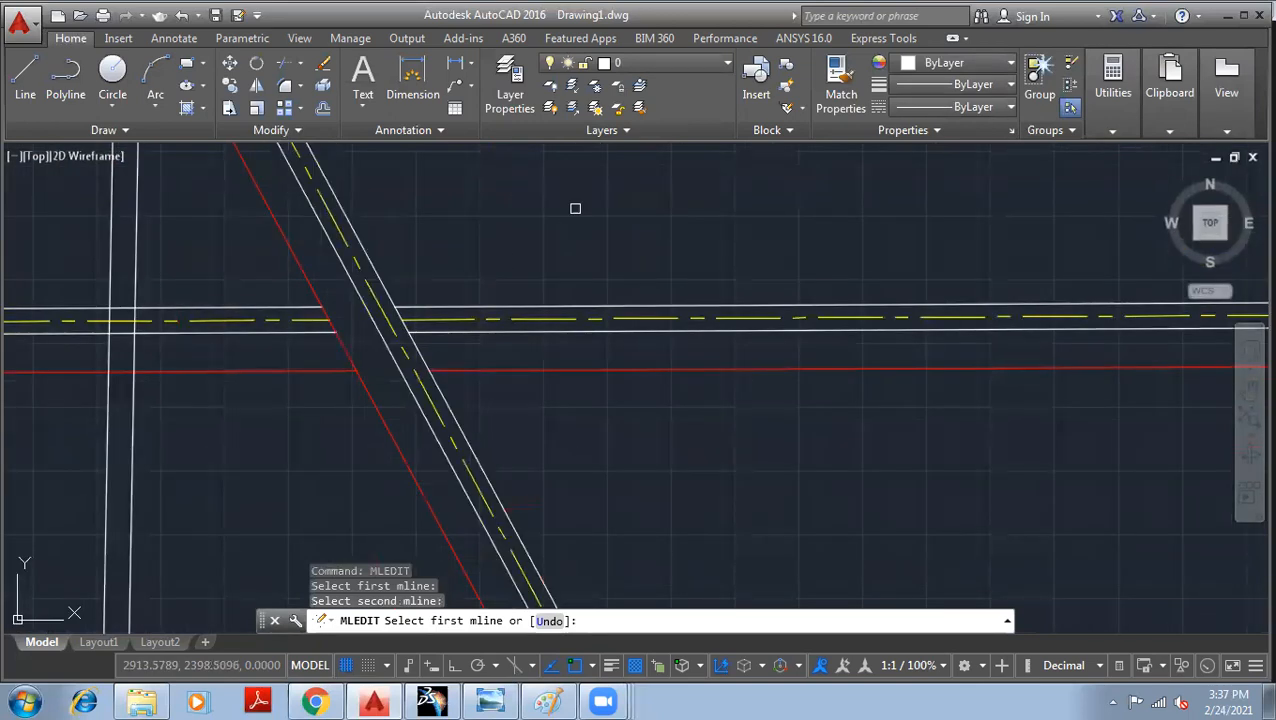
# Apply an Open Cross where the vertical STANDARD multiline crosses the horizontal DEOM one, choosing the vertical first and the horizontal second.
pyautogui.scroll(-2, 441, 279)
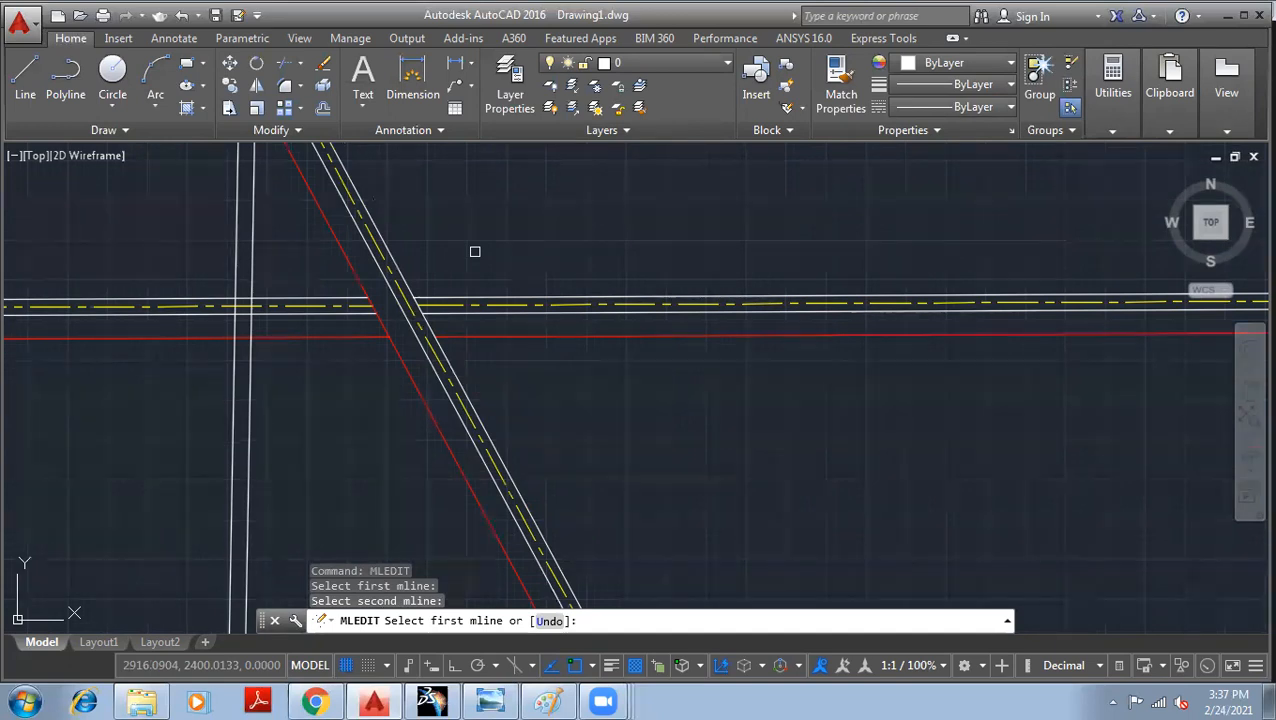
pyautogui.scroll(-1, 475, 251)
pyautogui.press('Return')
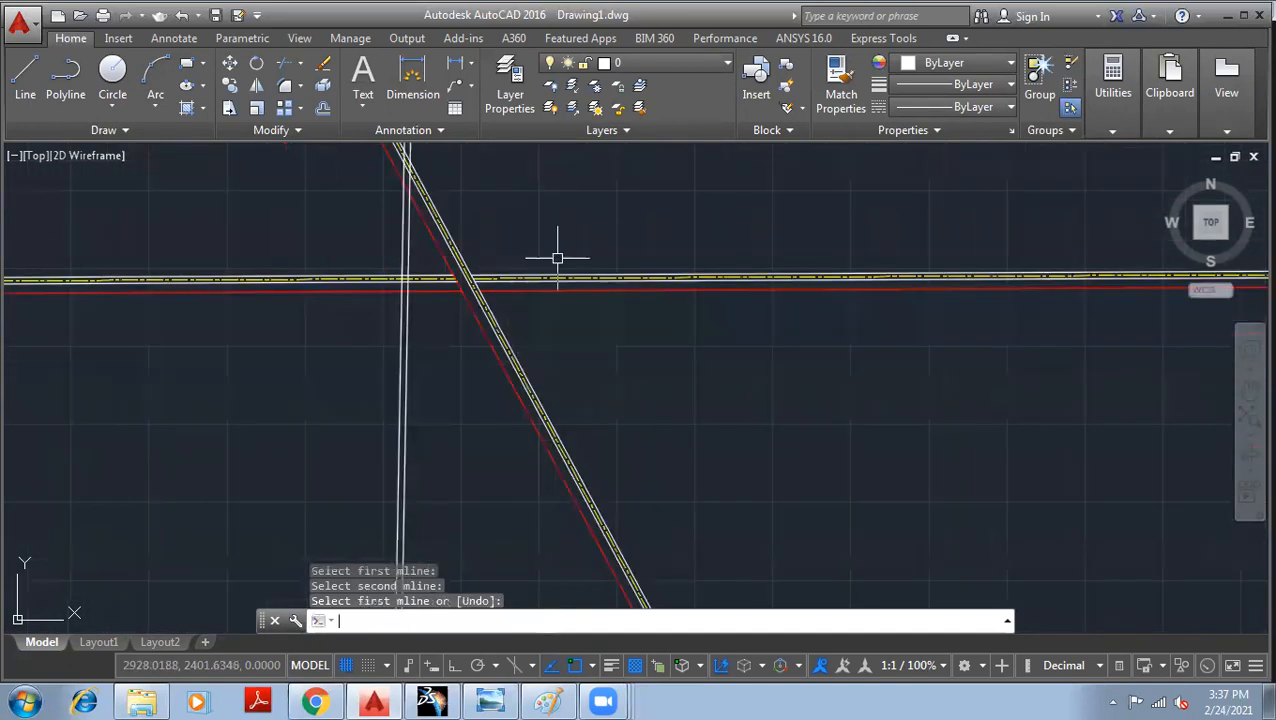
pyautogui.press('Return')
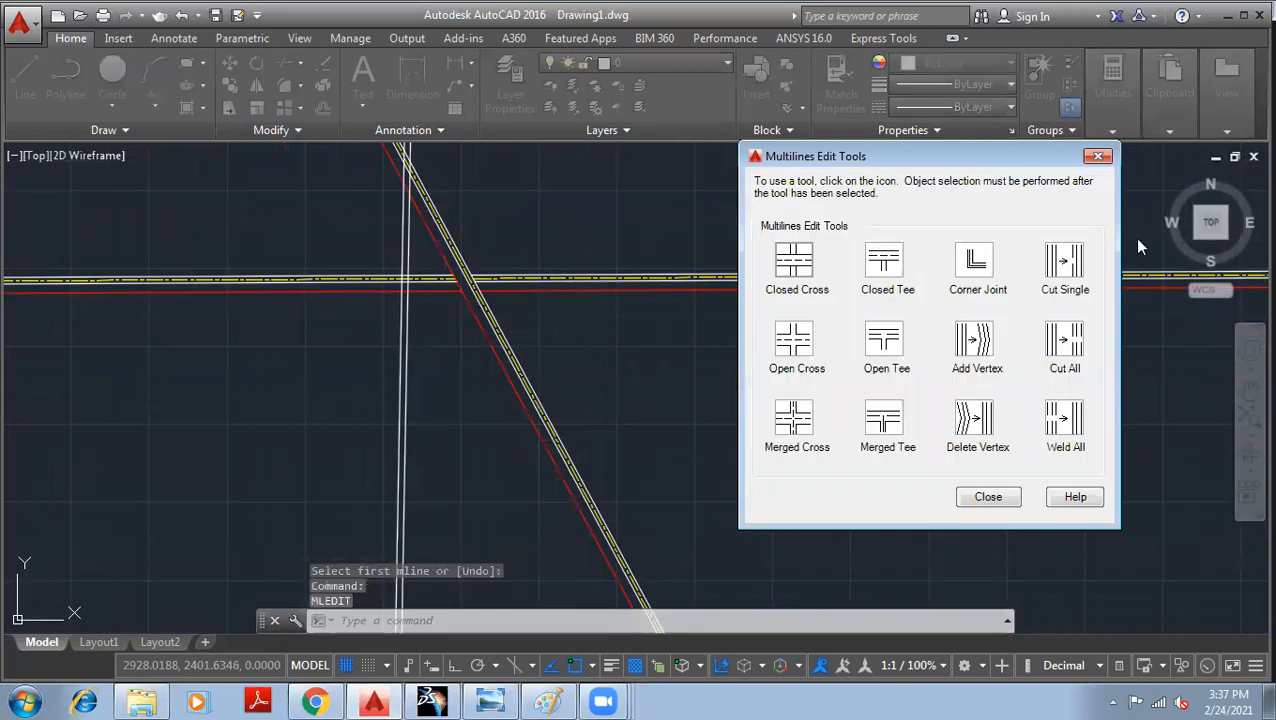
pyautogui.click(796, 342)
pyautogui.scroll(3, 385, 285)
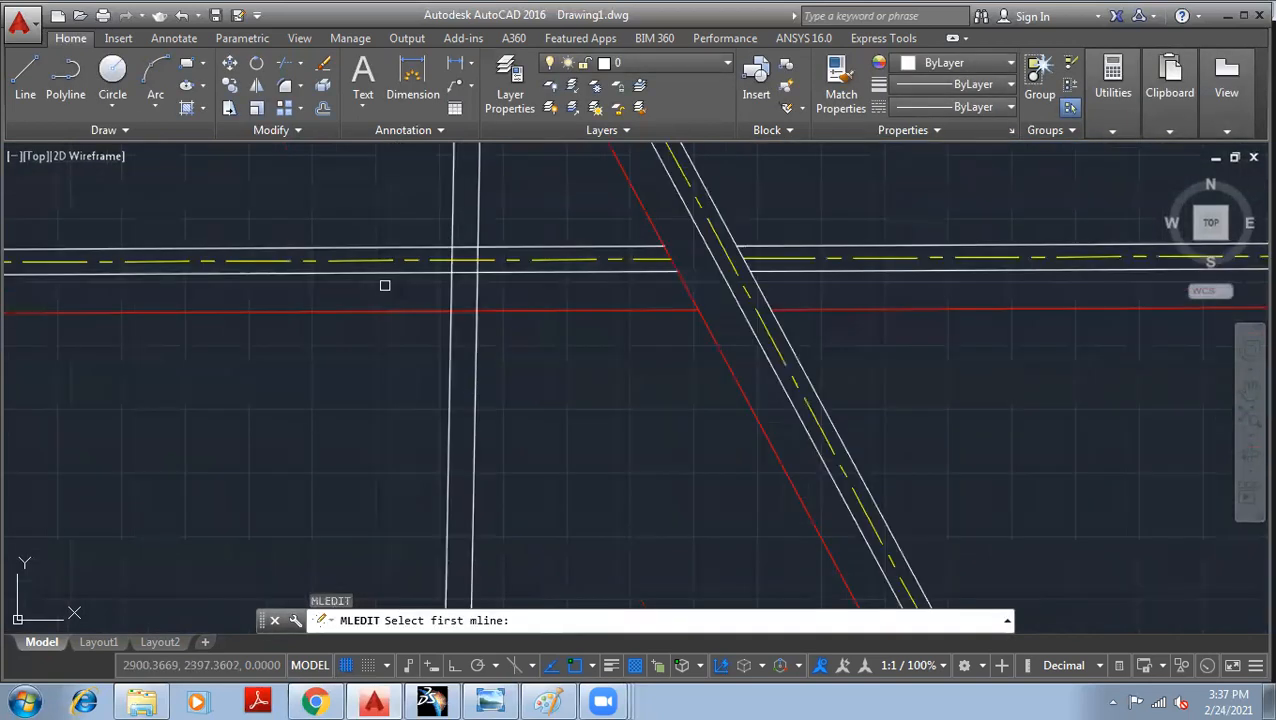
pyautogui.click(445, 363)
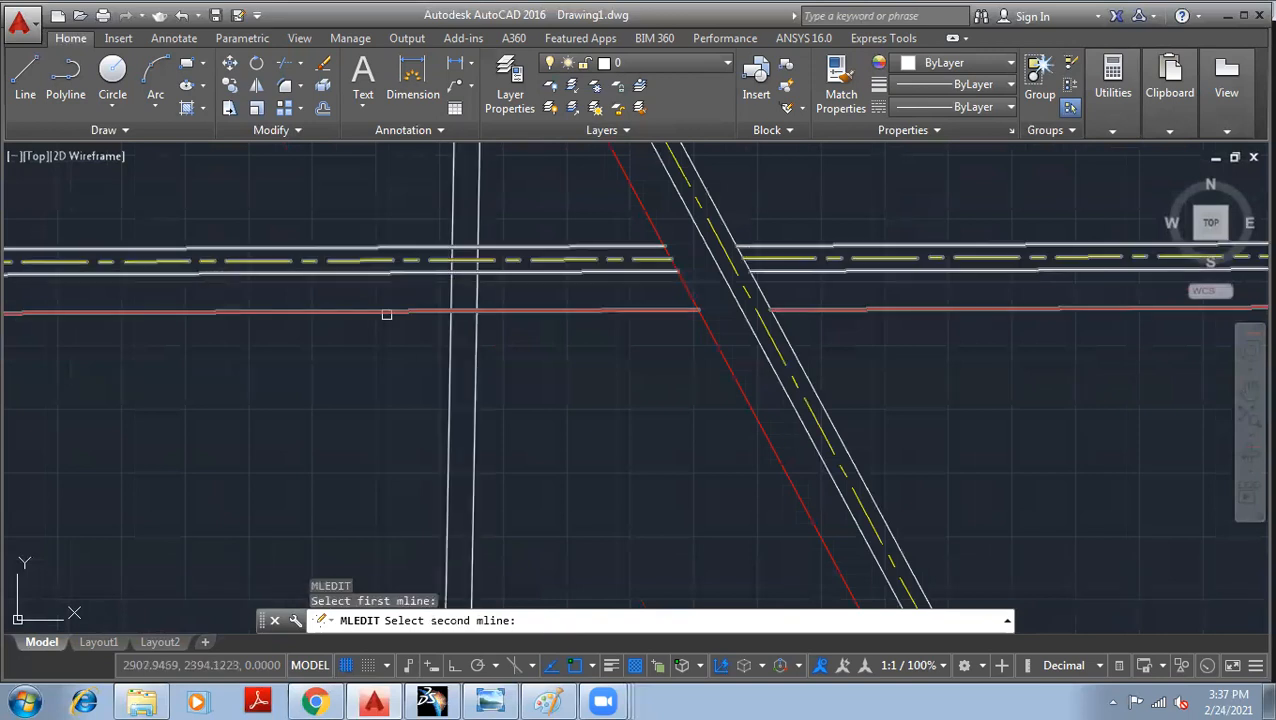
pyautogui.click(388, 314)
pyautogui.scroll(-2, 655, 463)
pyautogui.scroll(2, 514, 352)
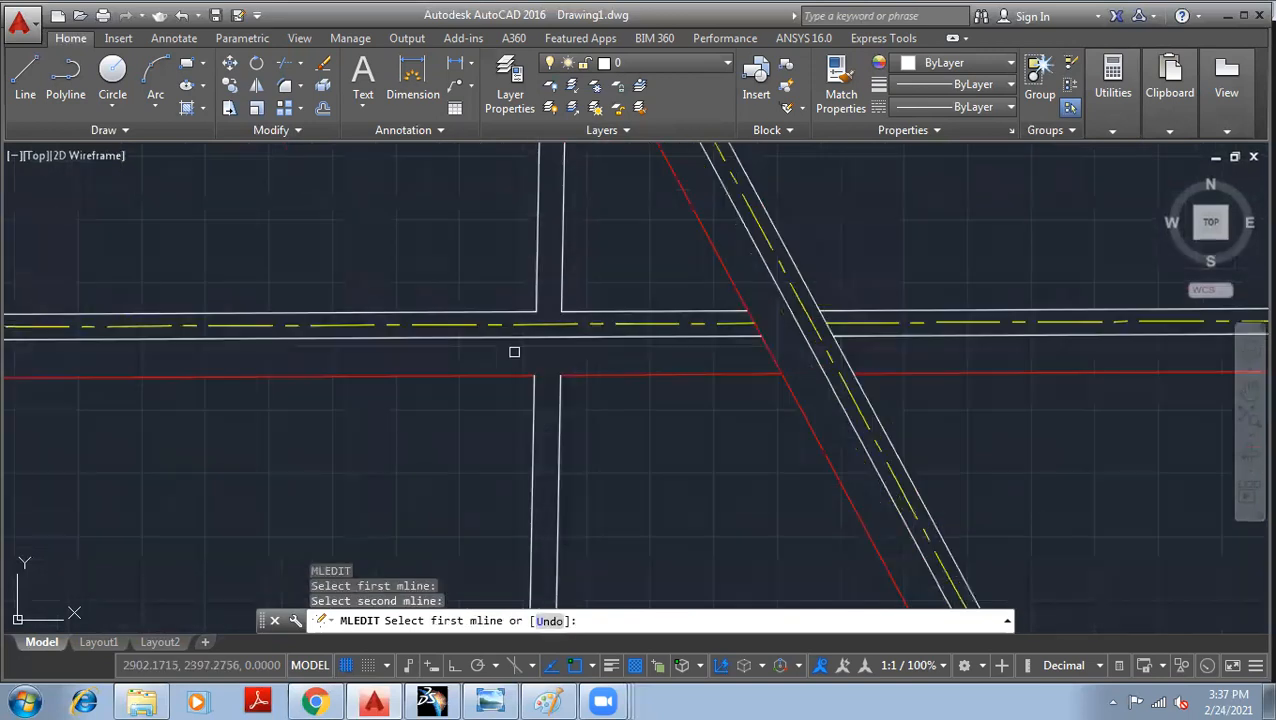
pyautogui.scroll(-2, 626, 448)
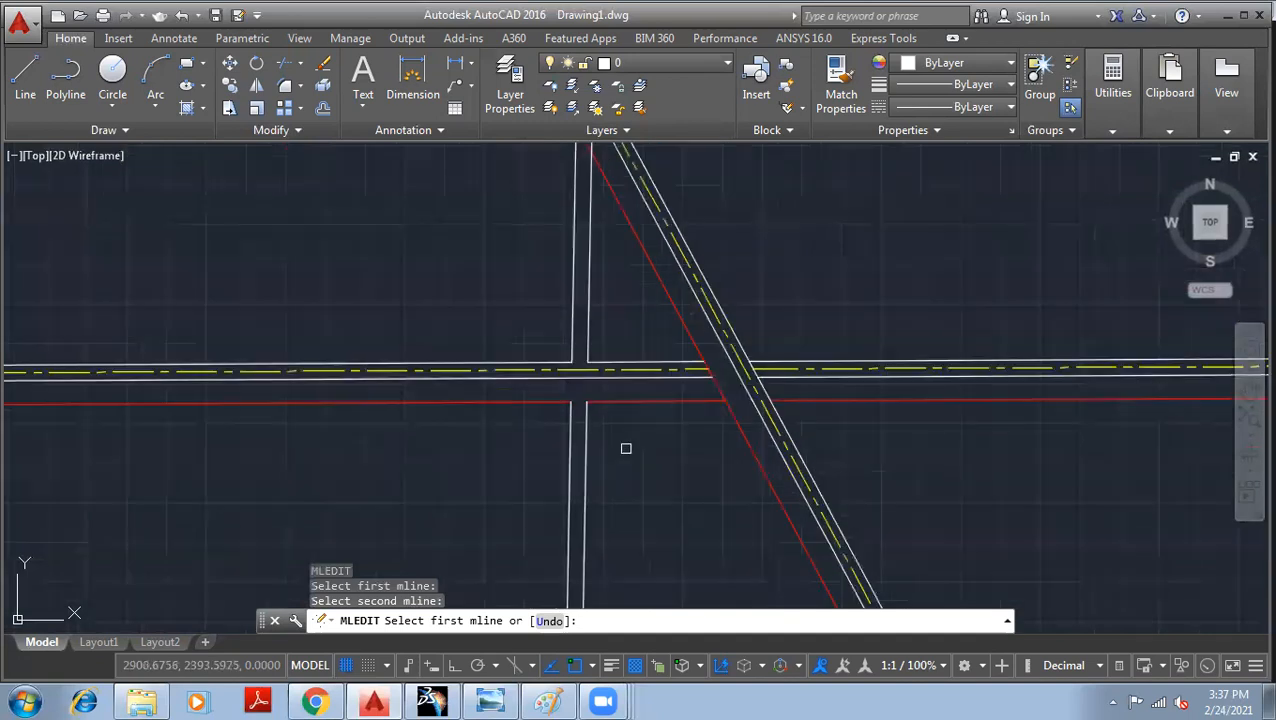
pyautogui.scroll(-2, 626, 448)
pyautogui.moveTo(835, 324); pyautogui.dragTo(575, 330, button='middle')
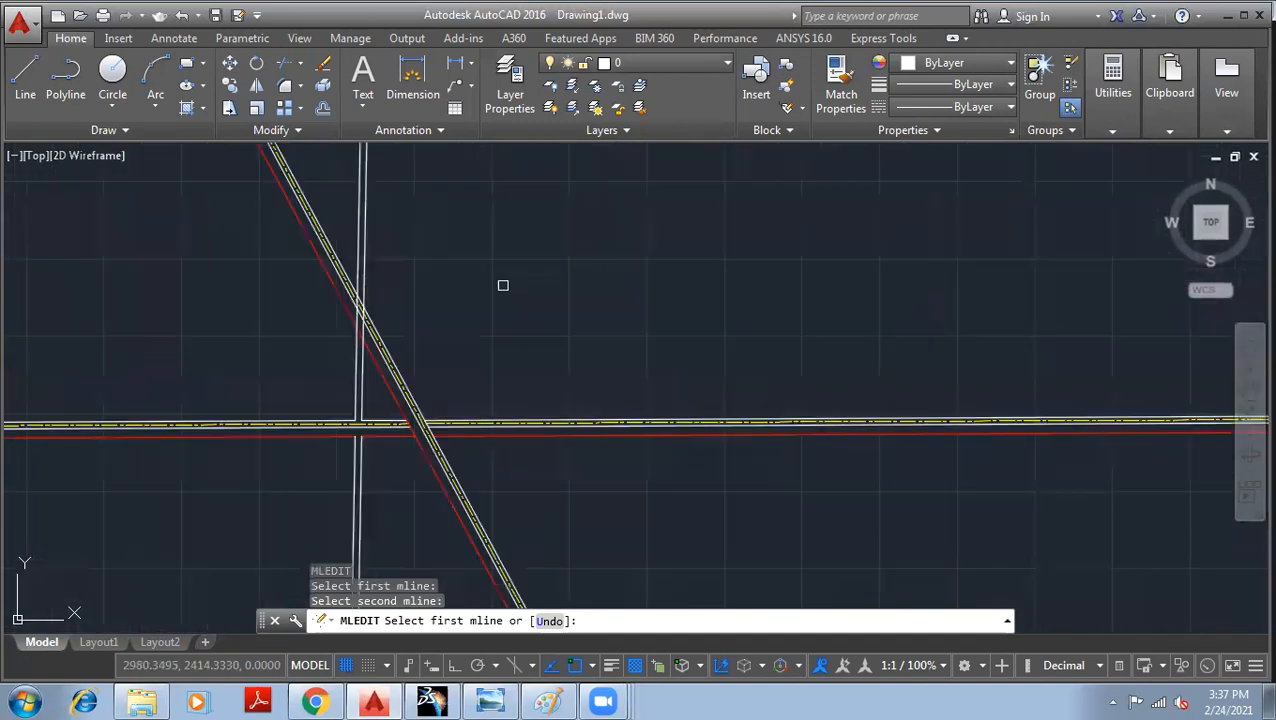
pyautogui.press('Return')
pyautogui.press('Return')
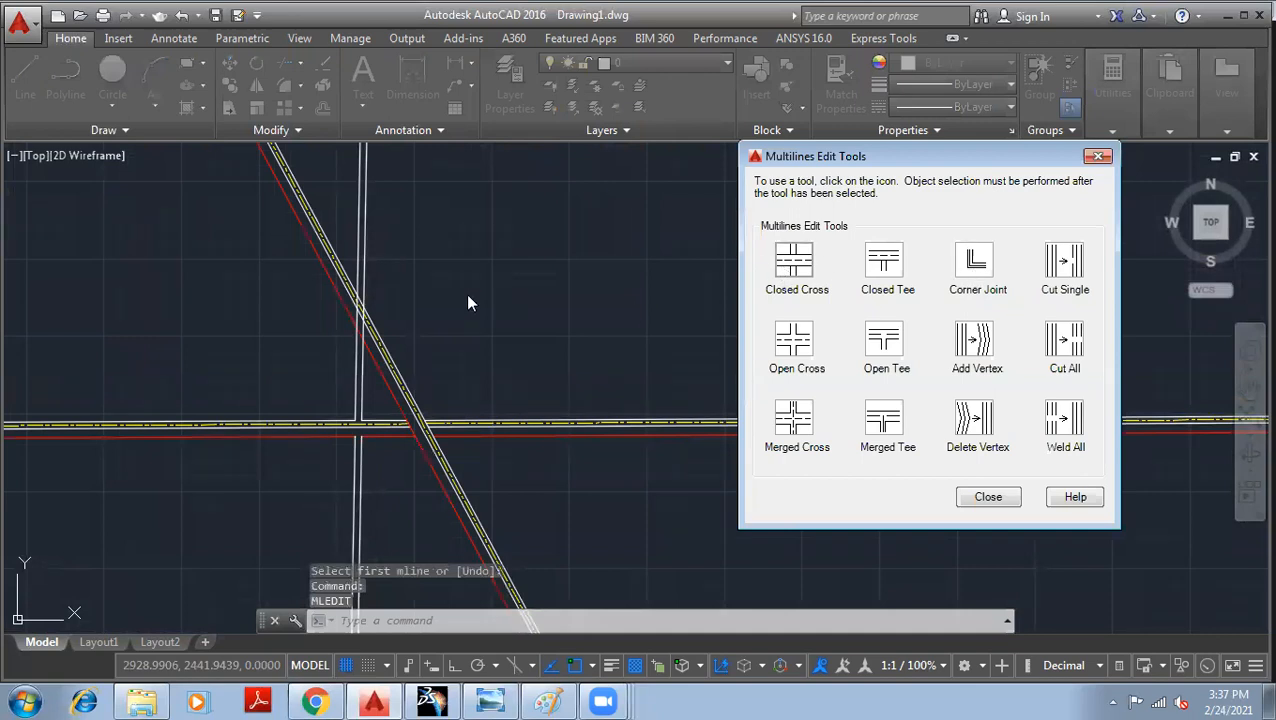
pyautogui.click(976, 270)
pyautogui.scroll(3, 706, 303)
pyautogui.scroll(-4, 583, 285)
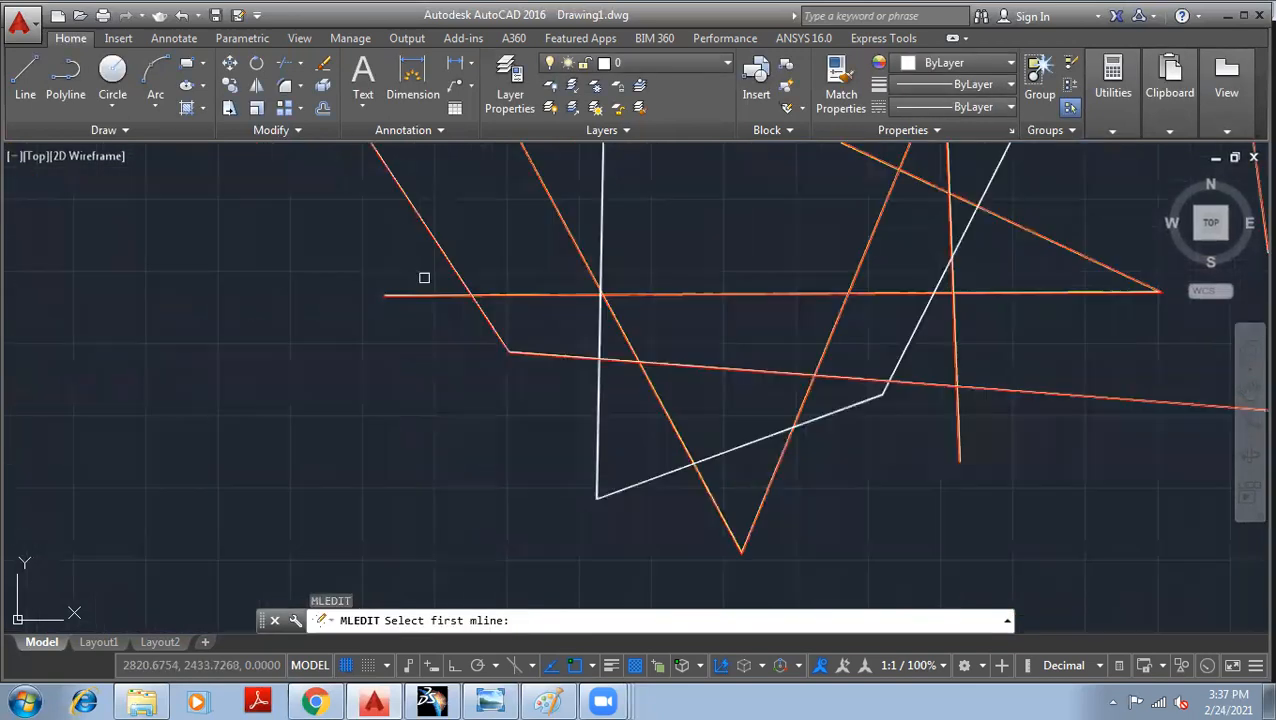
pyautogui.moveTo(737, 196); pyautogui.dragTo(492, 367, button='middle')
pyautogui.moveTo(698, 246)
pyautogui.mouseDown(button='middle')
pyautogui.moveTo(627, 441)
pyautogui.moveTo(740, 441)
pyautogui.moveTo(546, 379)
pyautogui.moveTo(317, 341)
pyautogui.mouseUp(button='middle')
pyautogui.scroll(6, 499, 250)
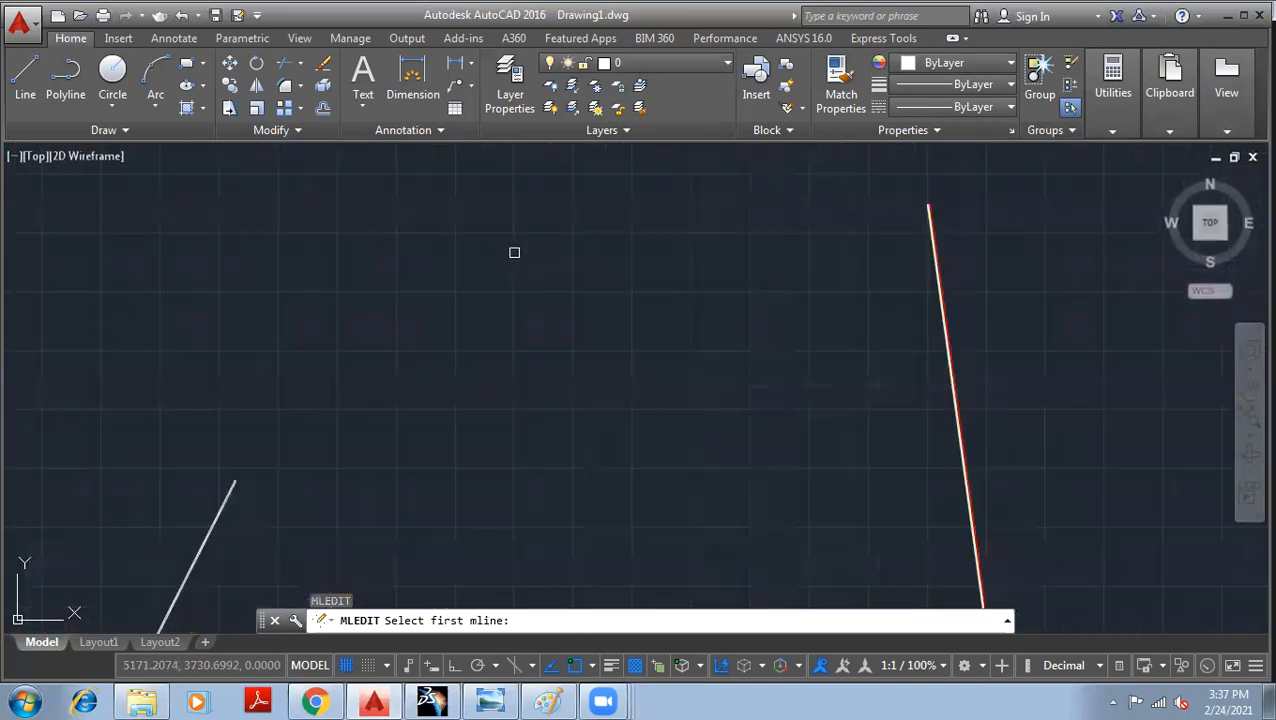
pyautogui.press('Escape')
pyautogui.press('Escape')
pyautogui.press('Escape')
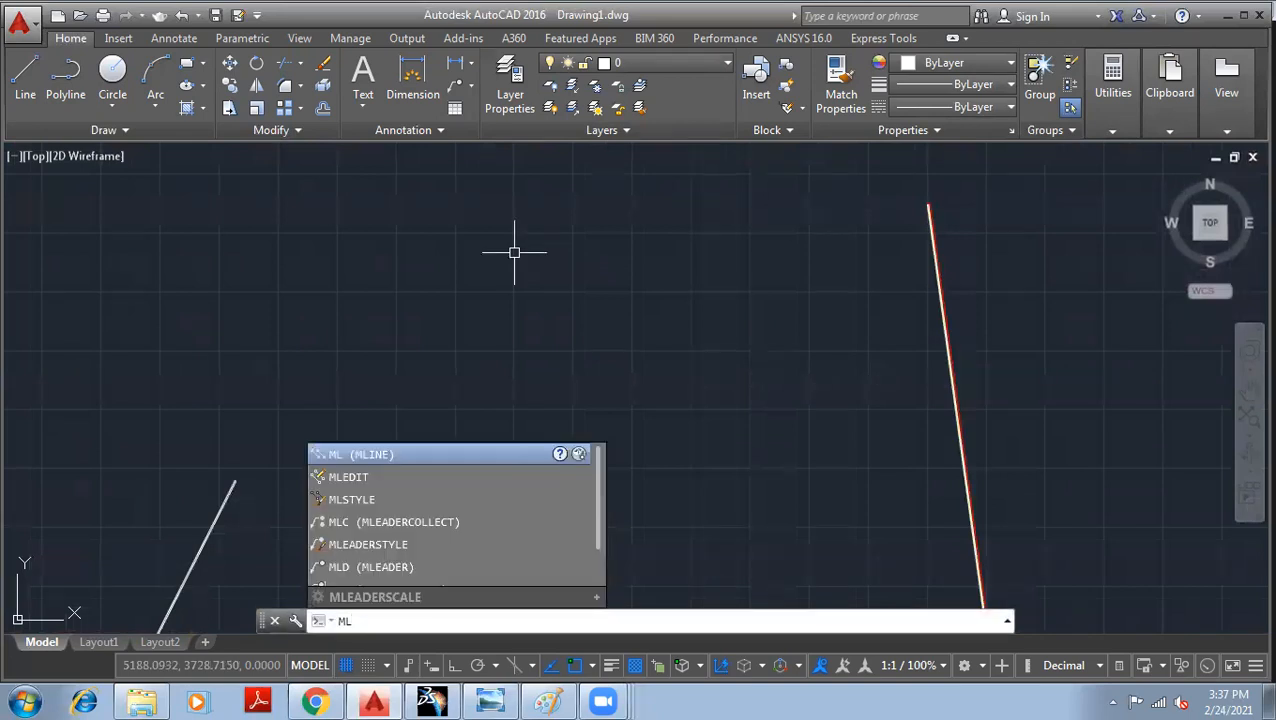
# Draw a single-segment horizontal multiline in the DEOM style, ending at the upper endpoint of the steep DEOM multiline.
pyautogui.press('Return')
pyautogui.moveTo(744, 256); pyautogui.dragTo(204, 318, button='middle')
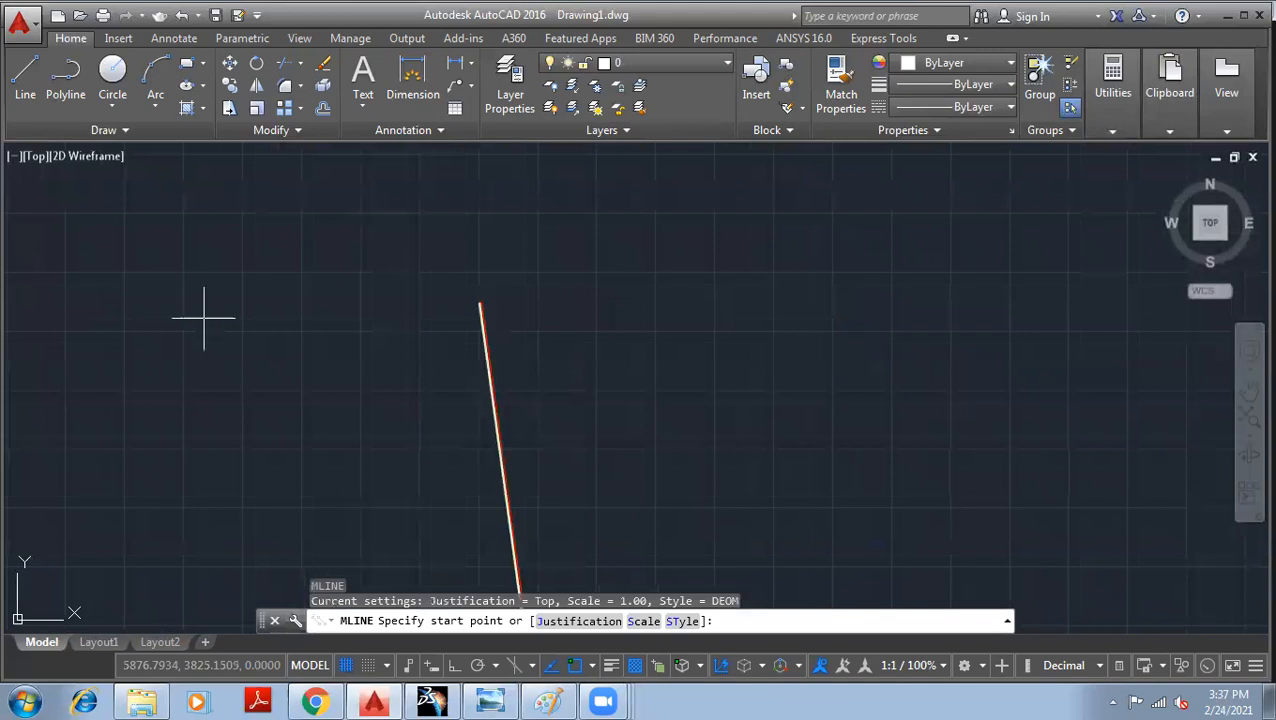
pyautogui.click(194, 300)
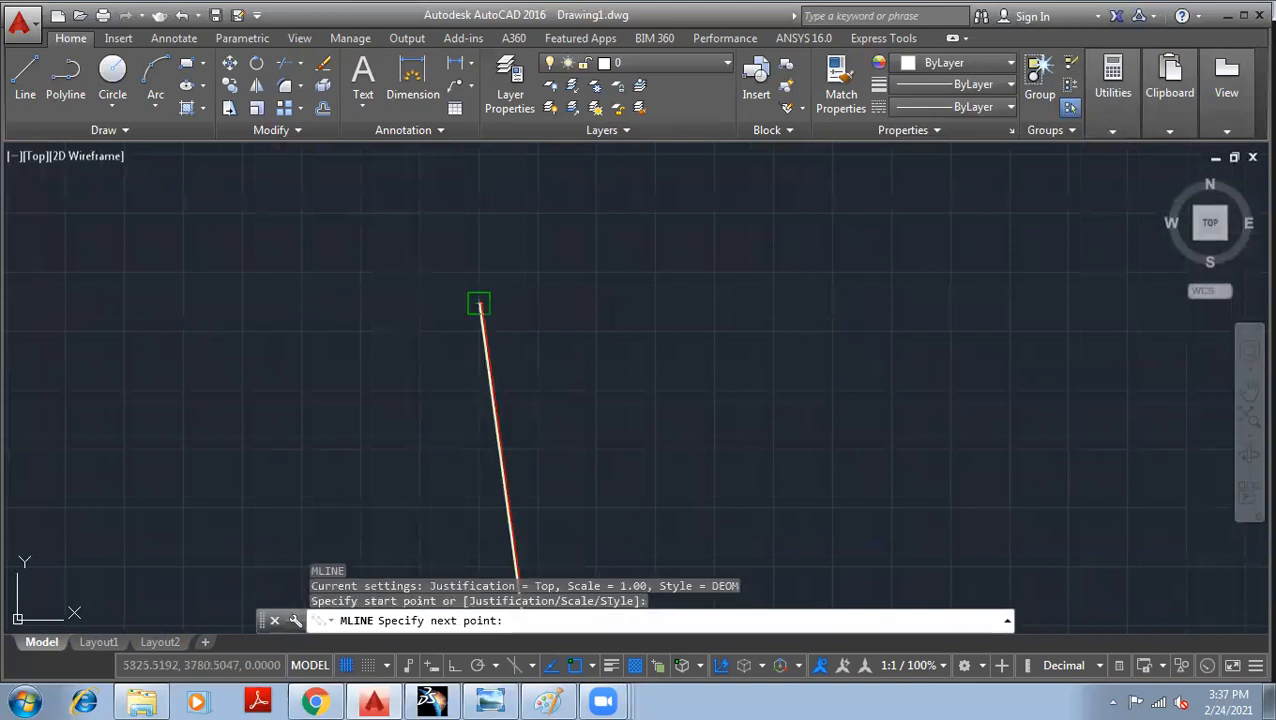
pyautogui.click(479, 303)
pyautogui.press('Escape')
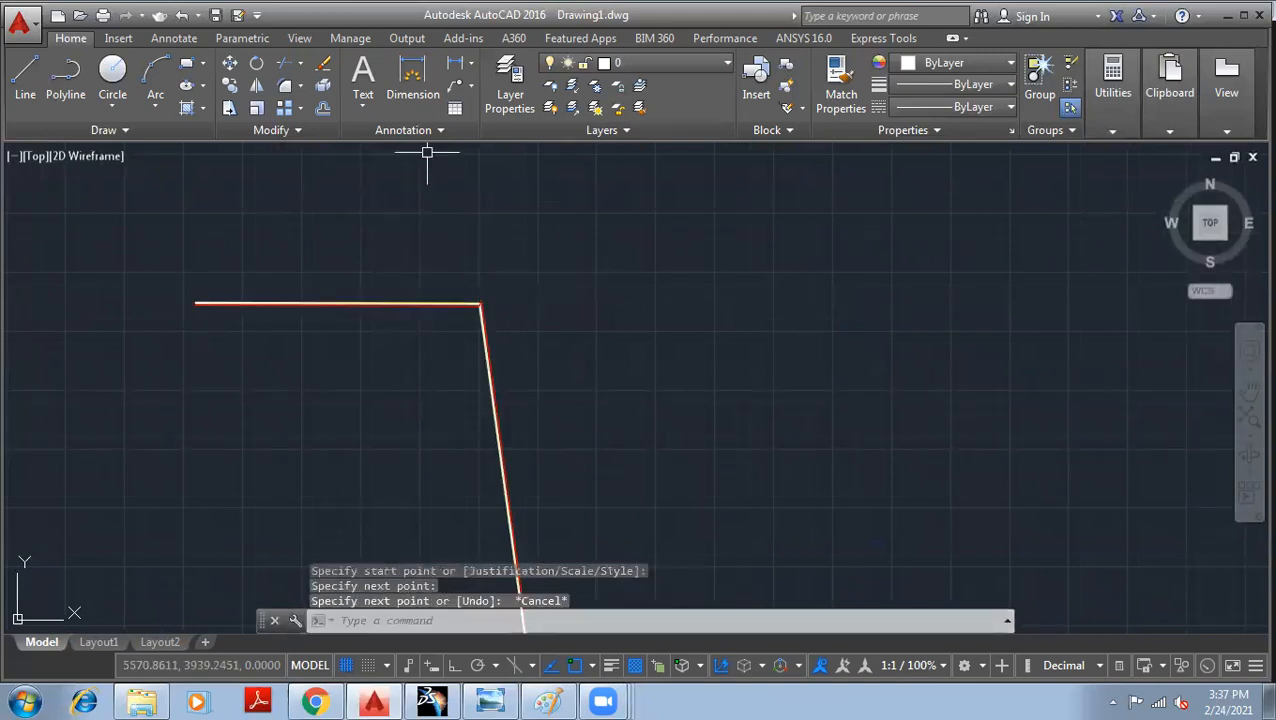
# Apply a Corner Joint between the new horizontal DEOM multiline and the steep one, choosing the horizontal first and the steep one second.
pyautogui.scroll(5, 580, 300)
pyautogui.scroll(4, 400, 330)
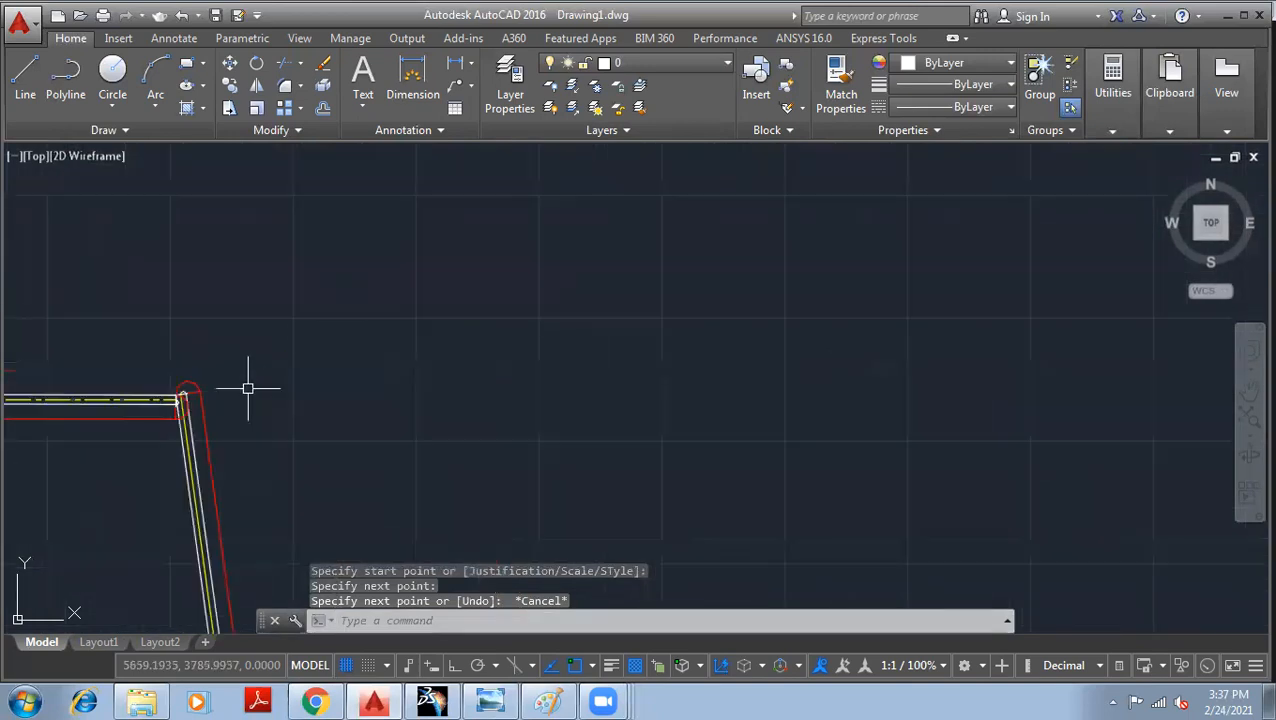
pyautogui.moveTo(251, 387); pyautogui.dragTo(436, 368, button='middle')
pyautogui.click(252, 377)
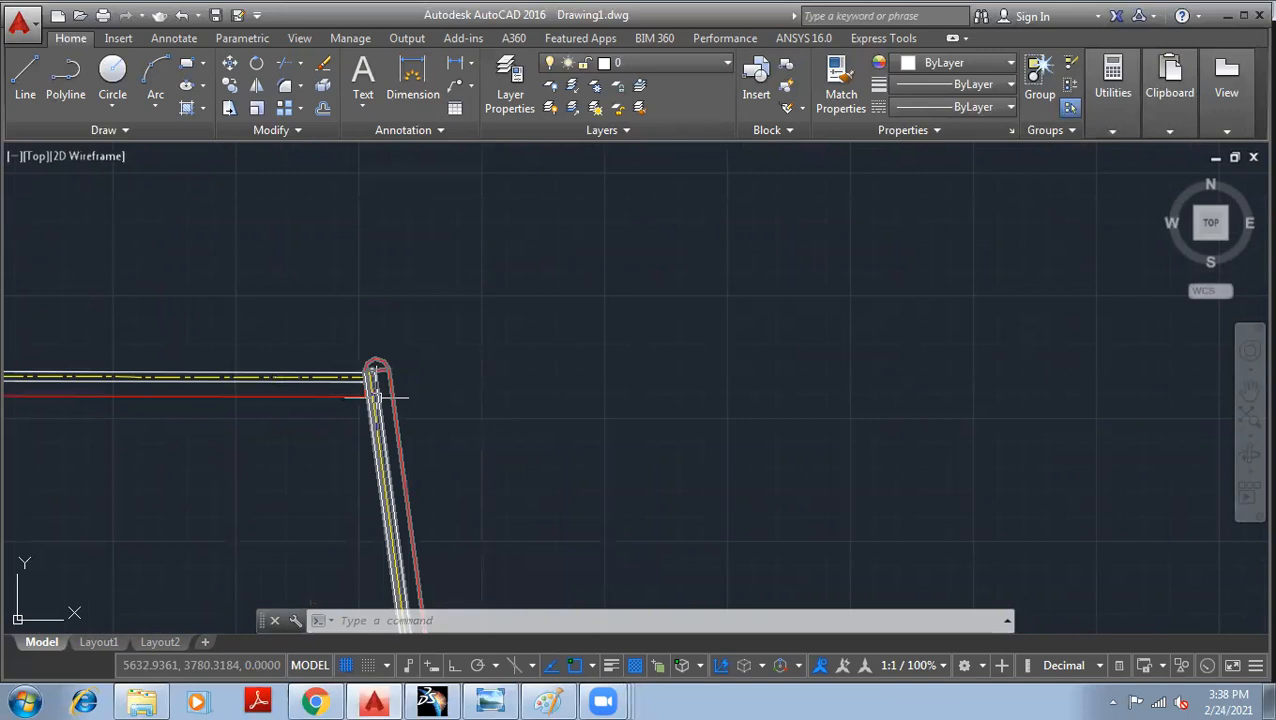
pyautogui.moveTo(426, 361); pyautogui.dragTo(508, 331, button='middle')
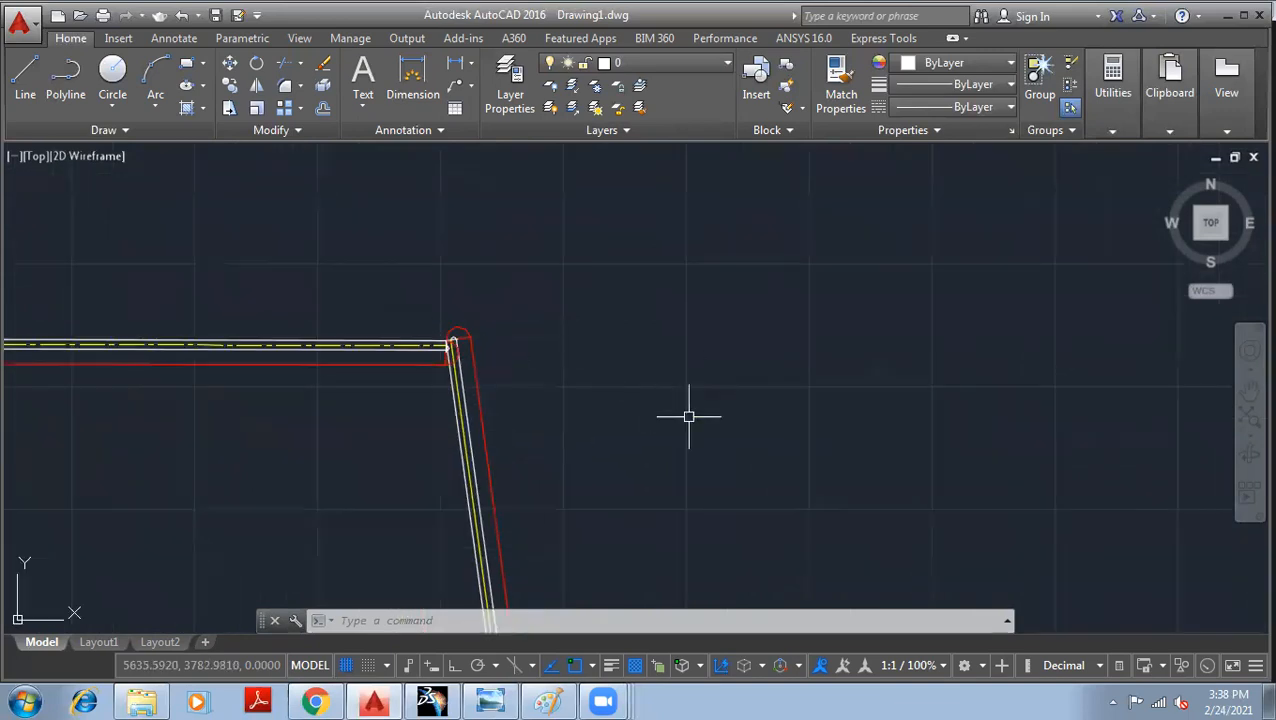
pyautogui.write('MLED')
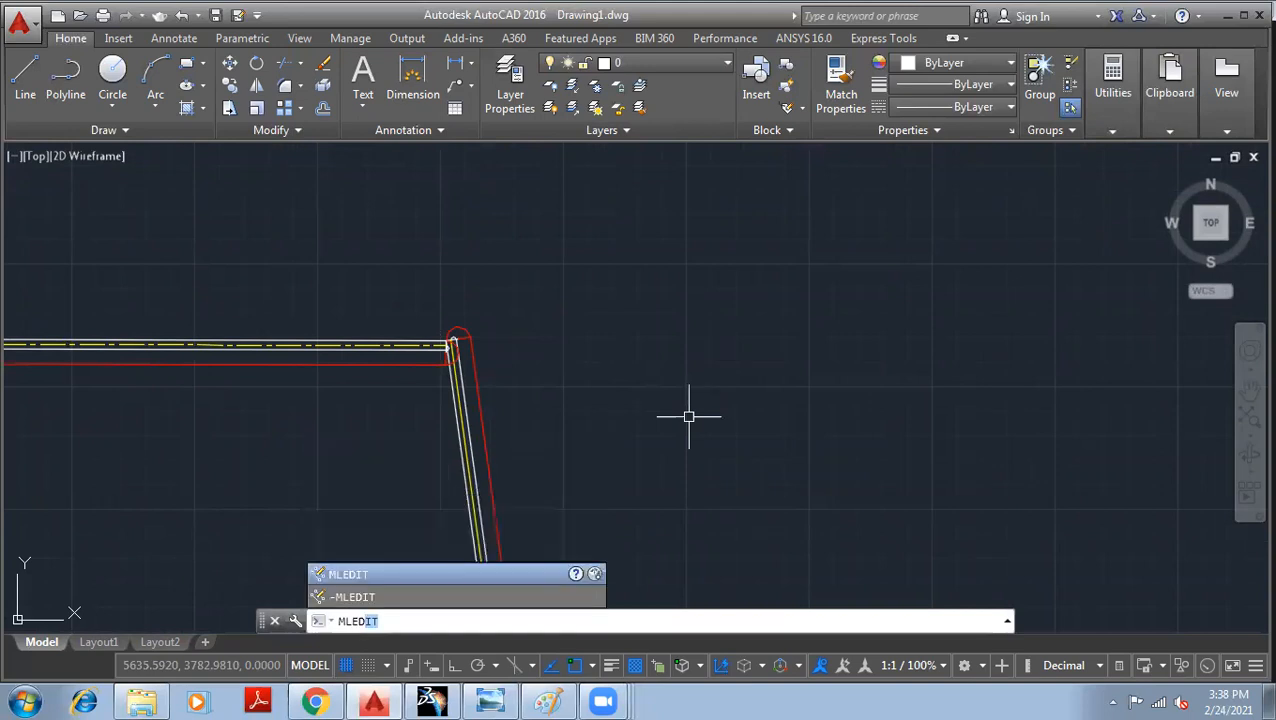
pyautogui.press('Return')
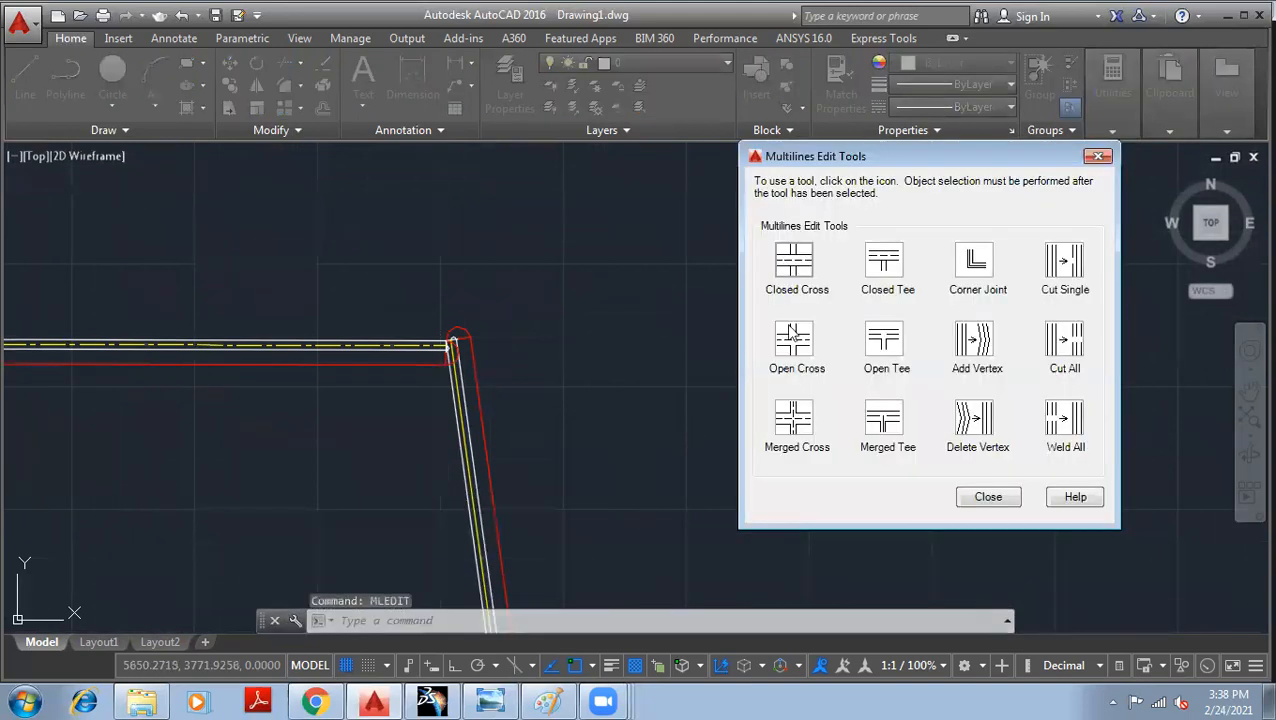
pyautogui.click(973, 265)
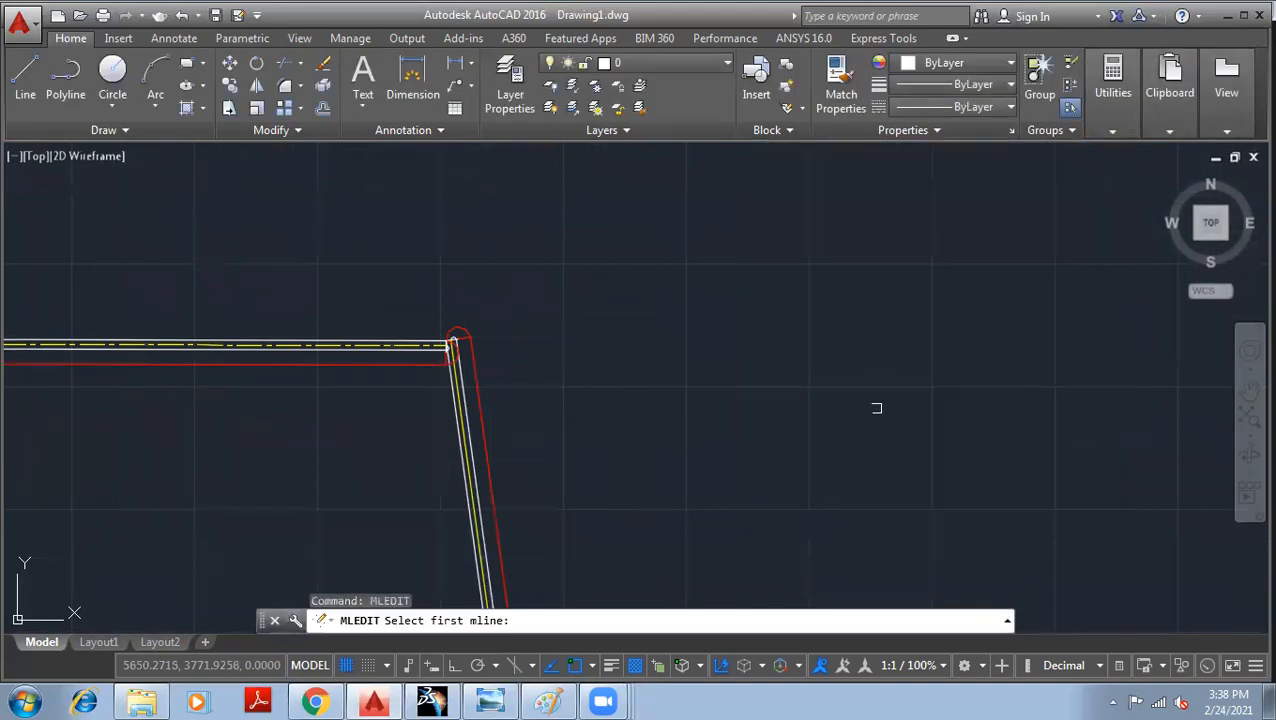
pyautogui.click(416, 334)
pyautogui.click(463, 384)
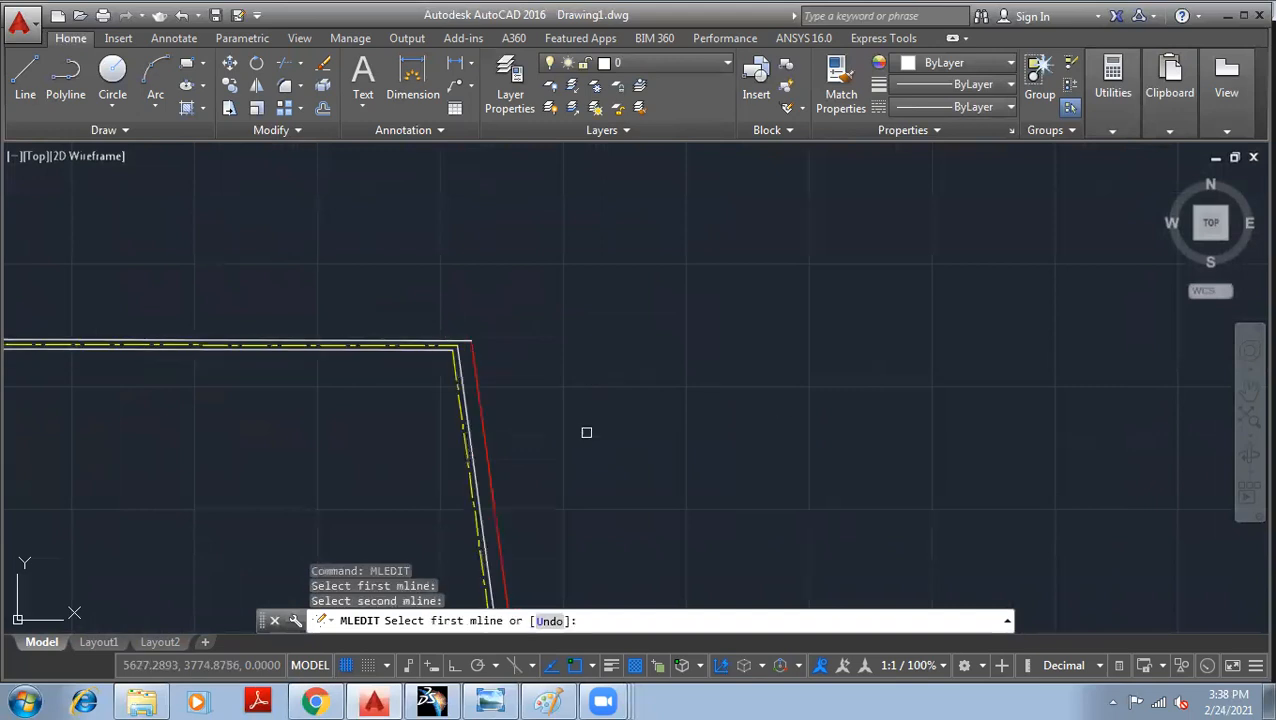
# Examine up close how the elements of the two DEOM multilines meet at the corner joint, and end the joint command.
pyautogui.scroll(4, 456, 242)
pyautogui.scroll(2, 532, 251)
pyautogui.scroll(2, 541, 268)
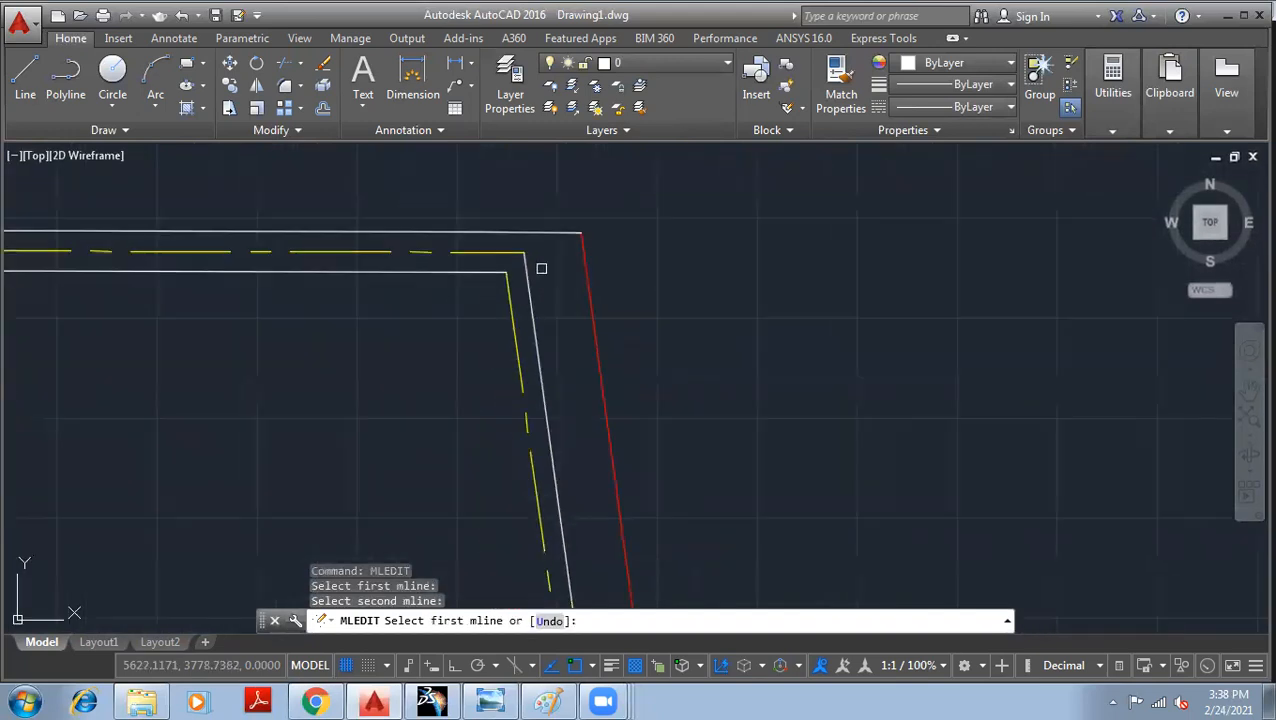
pyautogui.scroll(-3, 672, 285)
pyautogui.scroll(1, 584, 303)
pyautogui.scroll(2, 584, 303)
pyautogui.moveTo(832, 222); pyautogui.dragTo(477, 347, button='middle')
pyautogui.scroll(-6, 587, 407)
pyautogui.scroll(8, 513, 440)
pyautogui.moveTo(530, 433); pyautogui.dragTo(692, 334, button='middle')
pyautogui.moveTo(826, 248); pyautogui.dragTo(273, 459, button='middle')
pyautogui.moveTo(547, 359); pyautogui.dragTo(332, 382, button='middle')
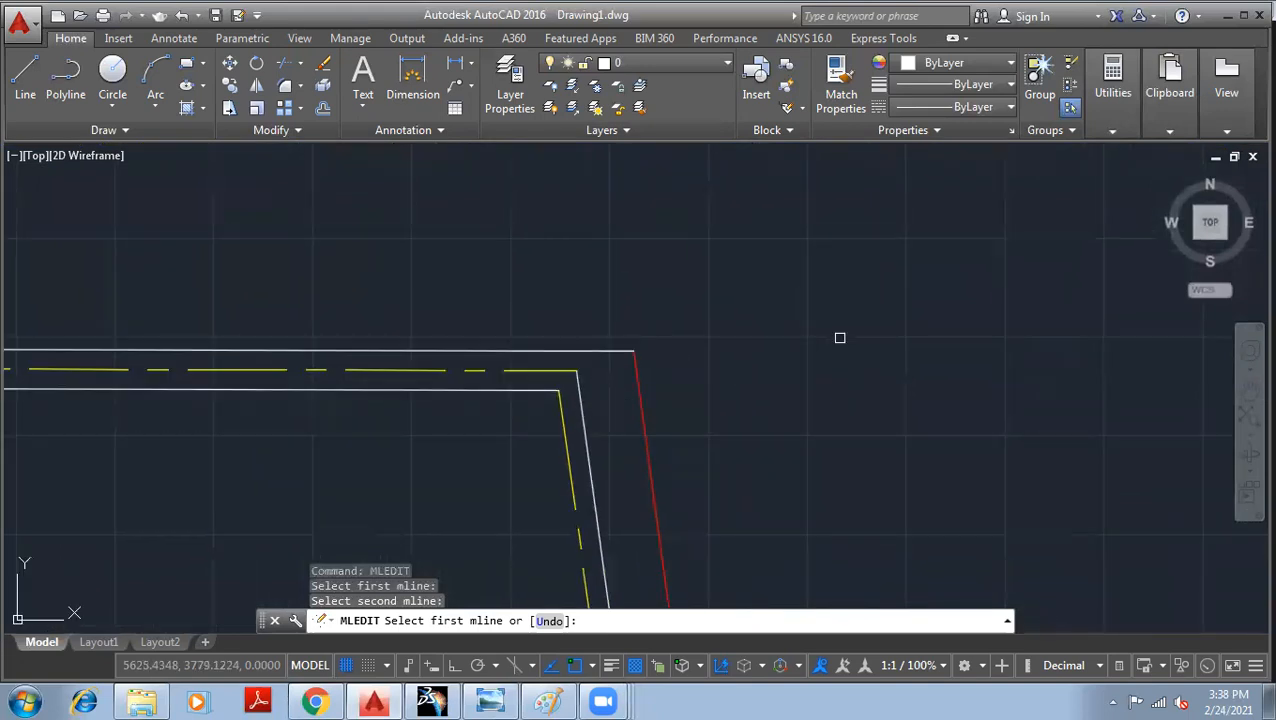
pyautogui.press('Return')
# Use Cut Single to remove a stretch of the steep multiline's red element between two points below the corner.
pyautogui.press('Return')
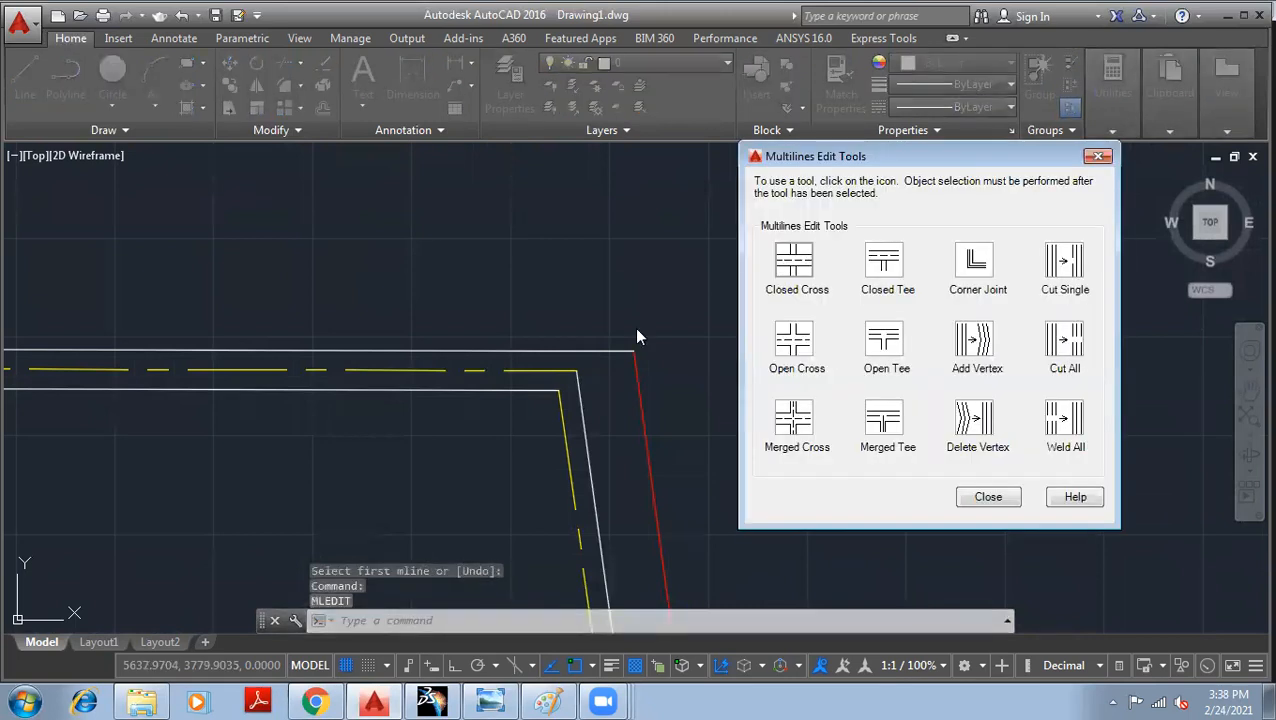
pyautogui.click(1064, 265)
pyautogui.moveTo(646, 430); pyautogui.dragTo(540, 193, button='middle')
pyautogui.click(552, 290)
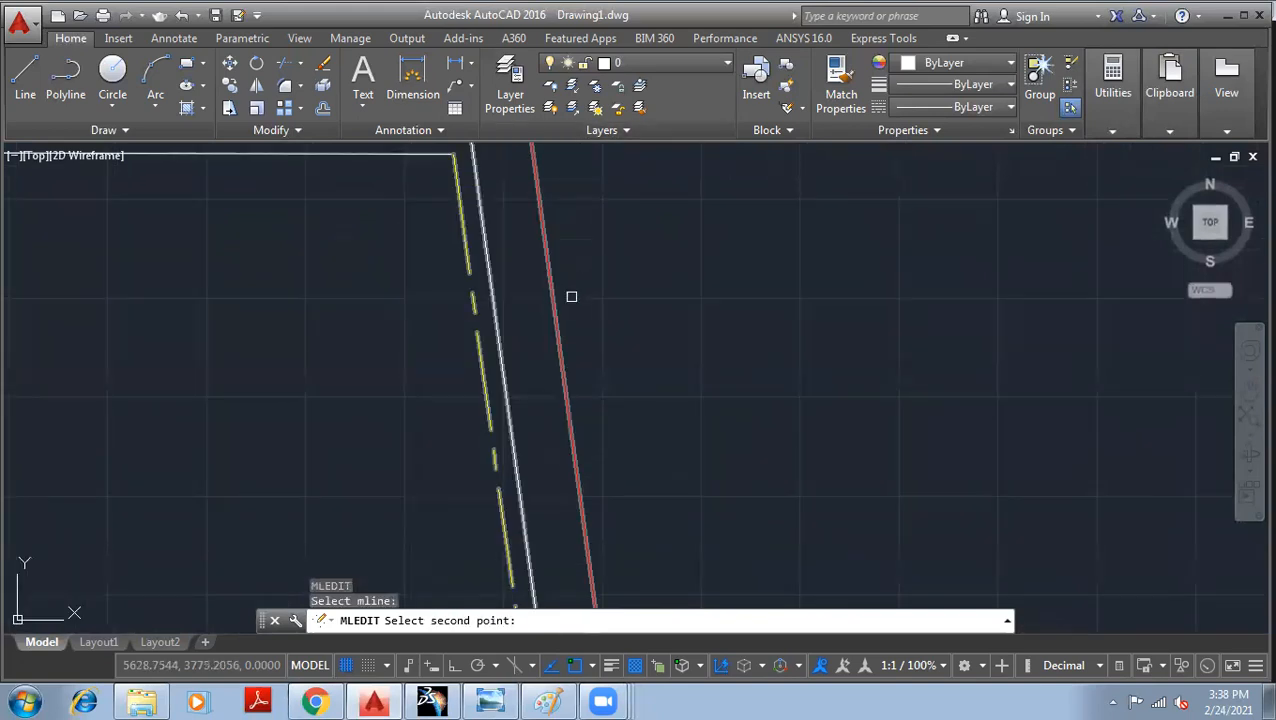
pyautogui.click(584, 518)
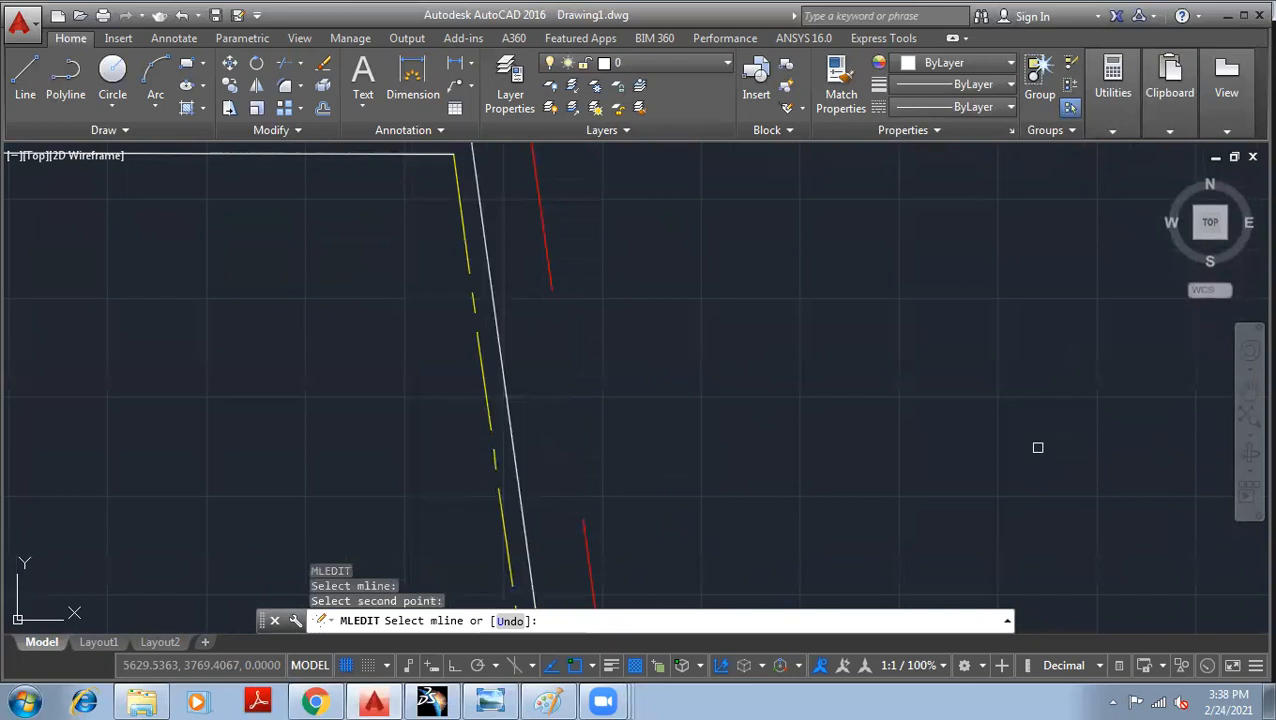
# End the cut command and erase all the multilines from the drawing.
pyautogui.scroll(-4, 712, 407)
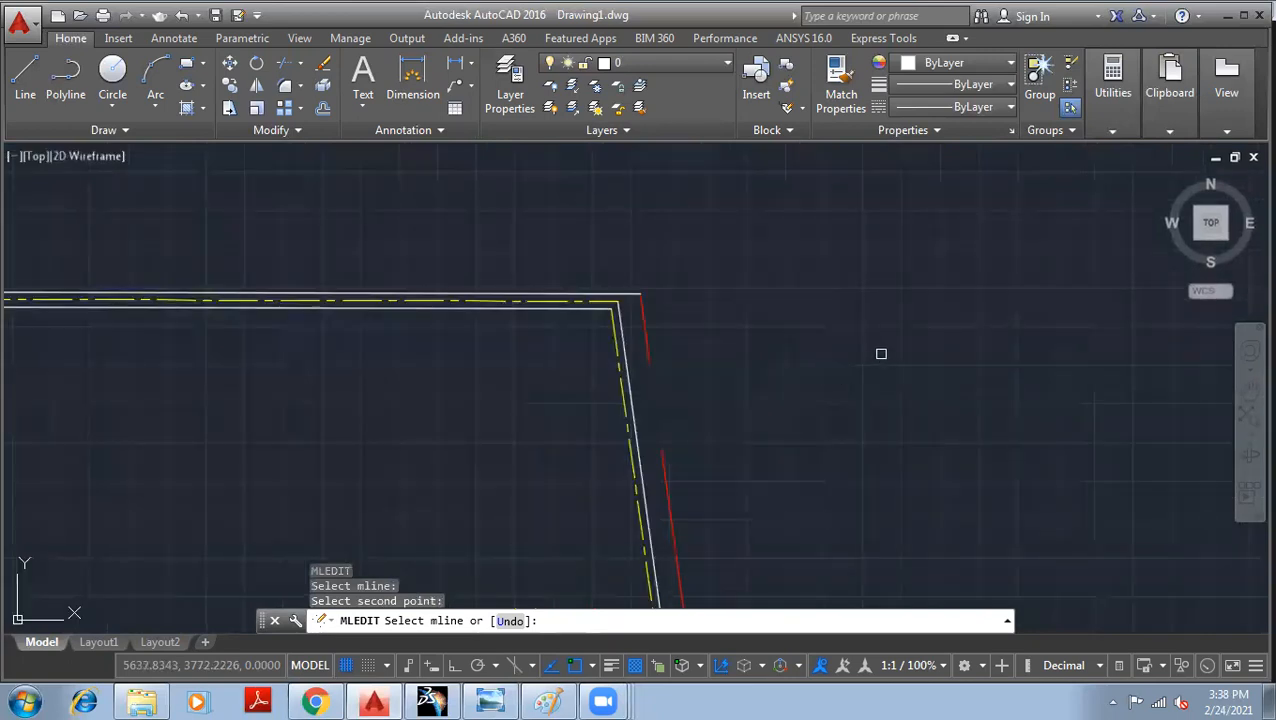
pyautogui.scroll(-10, 746, 350)
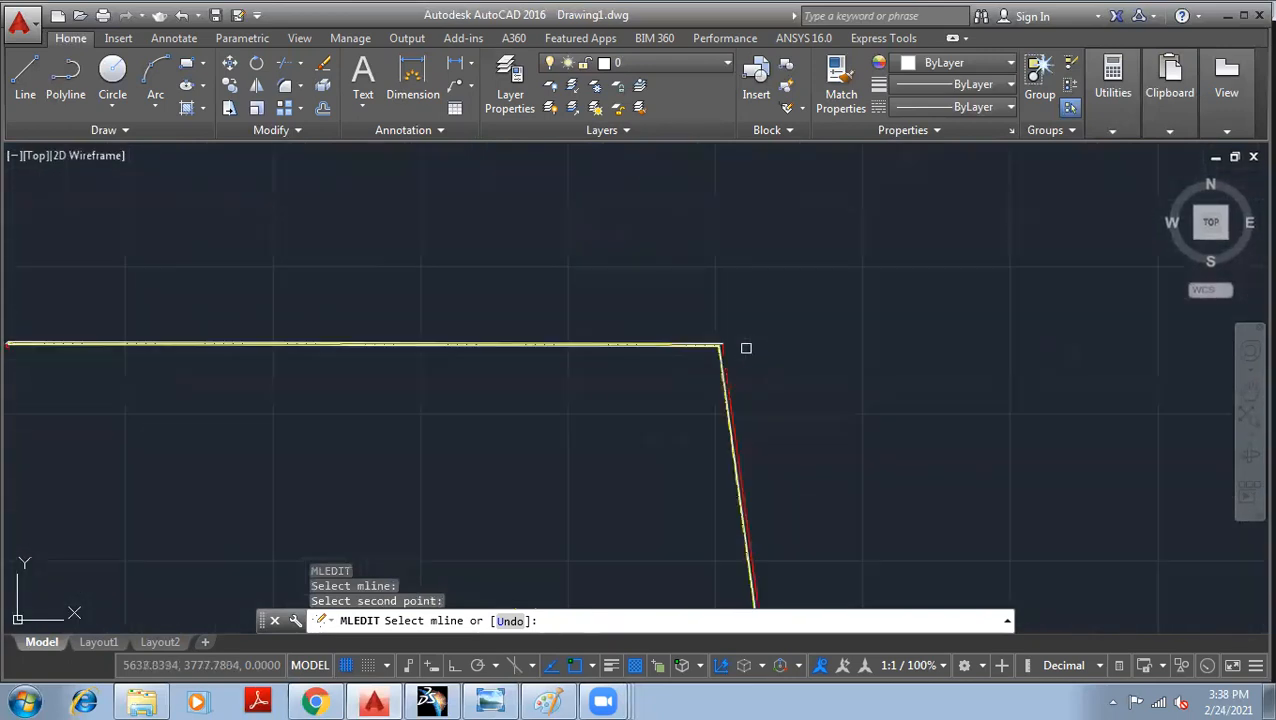
pyautogui.scroll(-5, 661, 379)
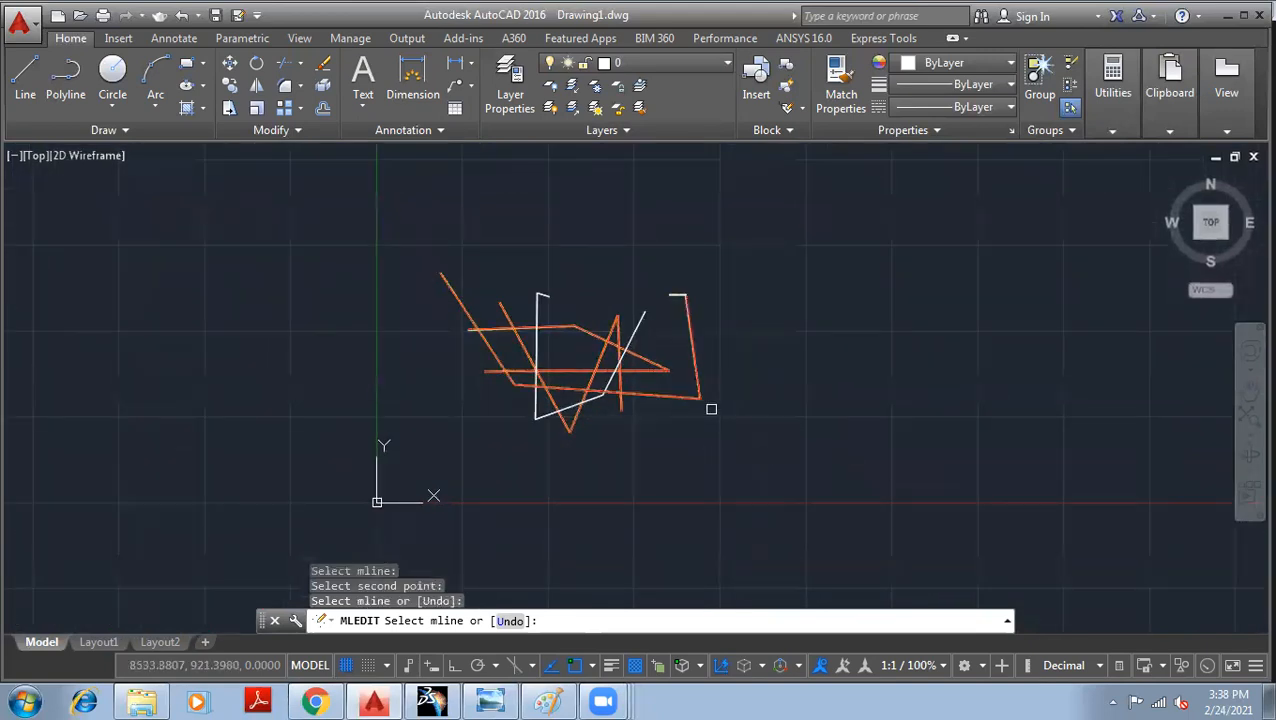
pyautogui.press('Escape')
pyautogui.click(806, 476)
pyautogui.click(416, 236)
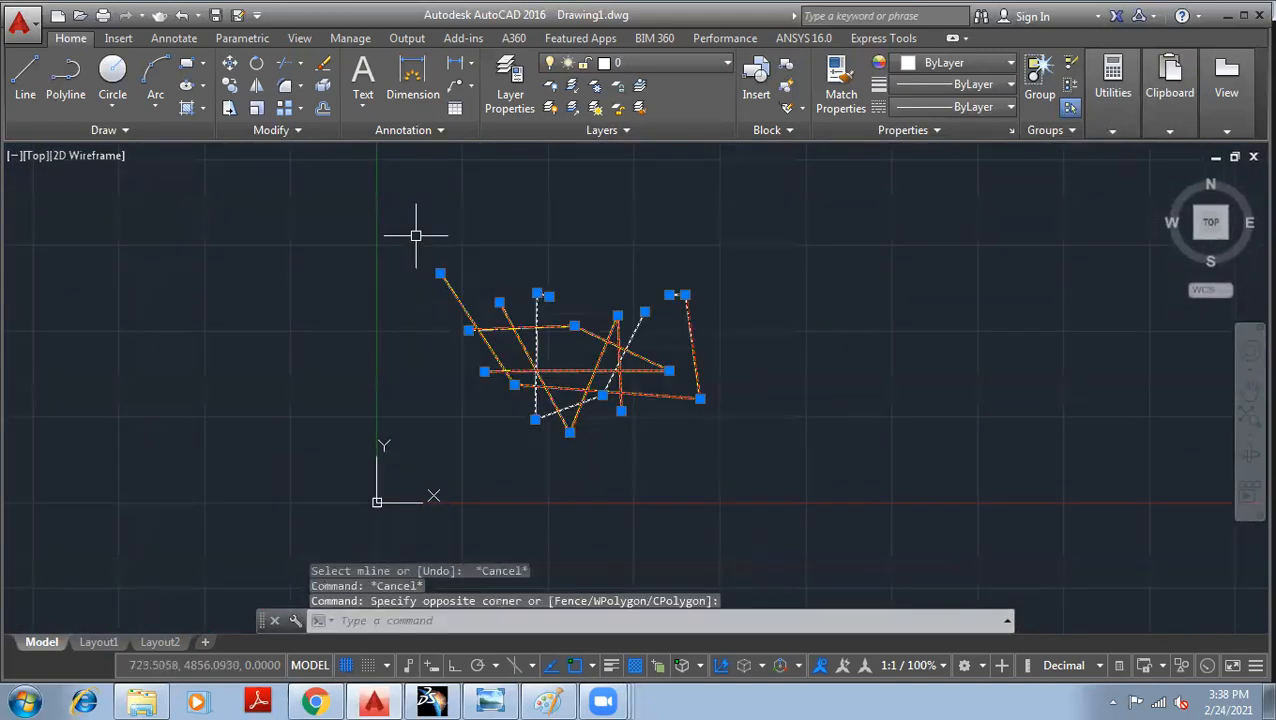
pyautogui.press('Delete')
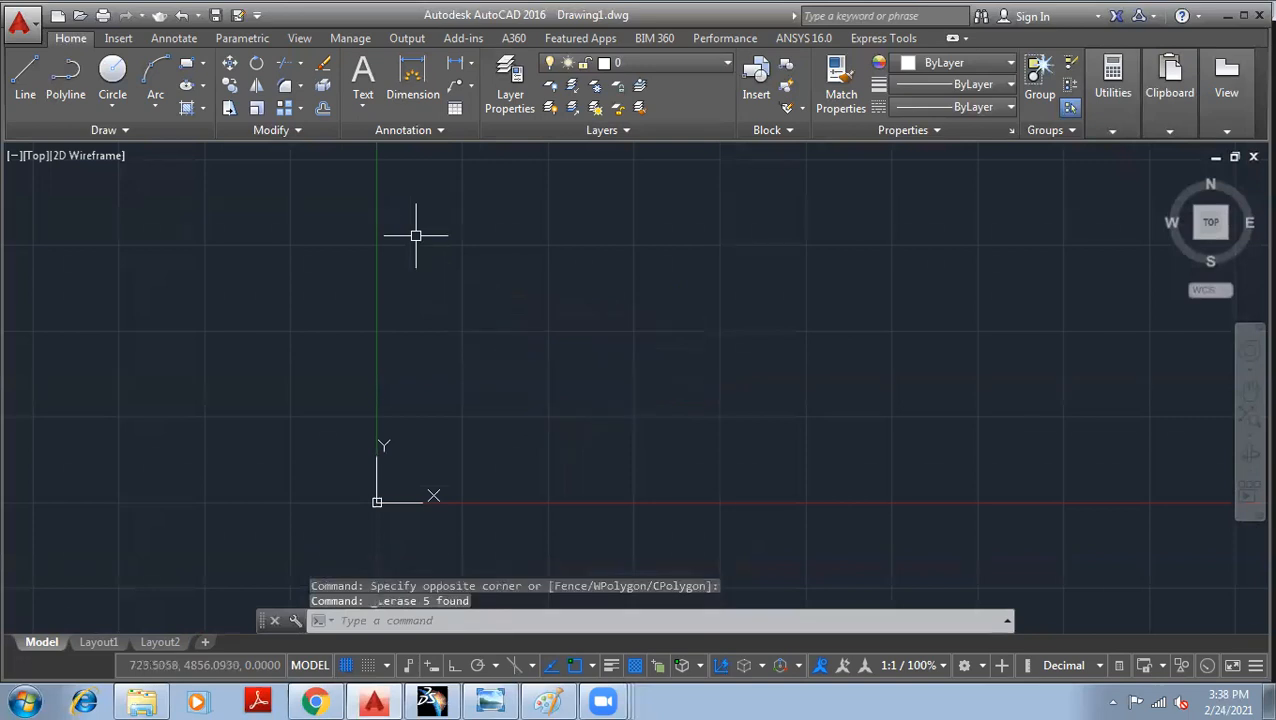